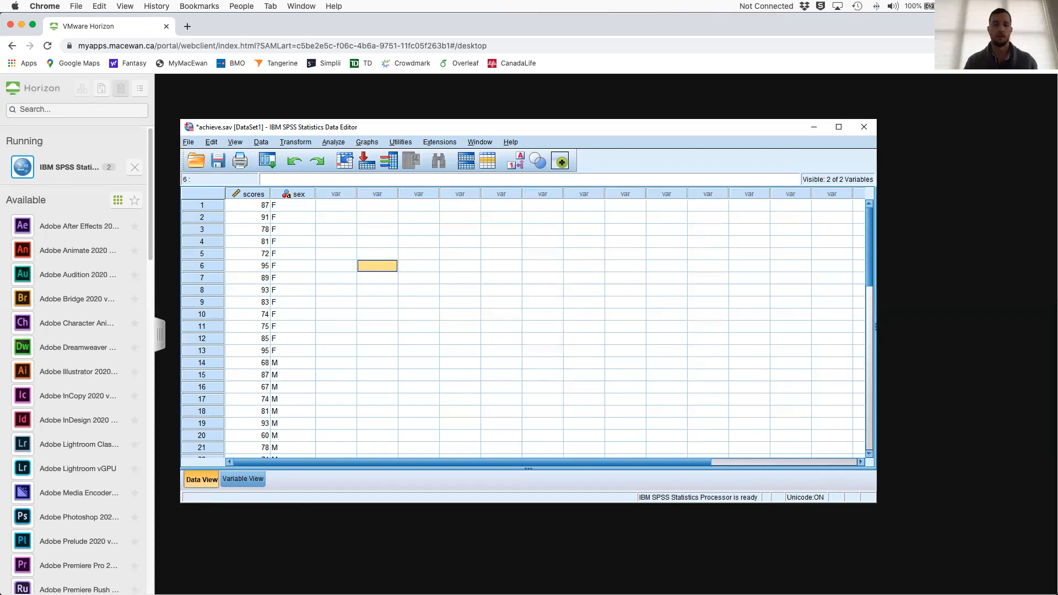
- Switch to the S252_Lab2 document in Word and read question 1 with its assumptions and hypotheses
key(ctrl+Up)
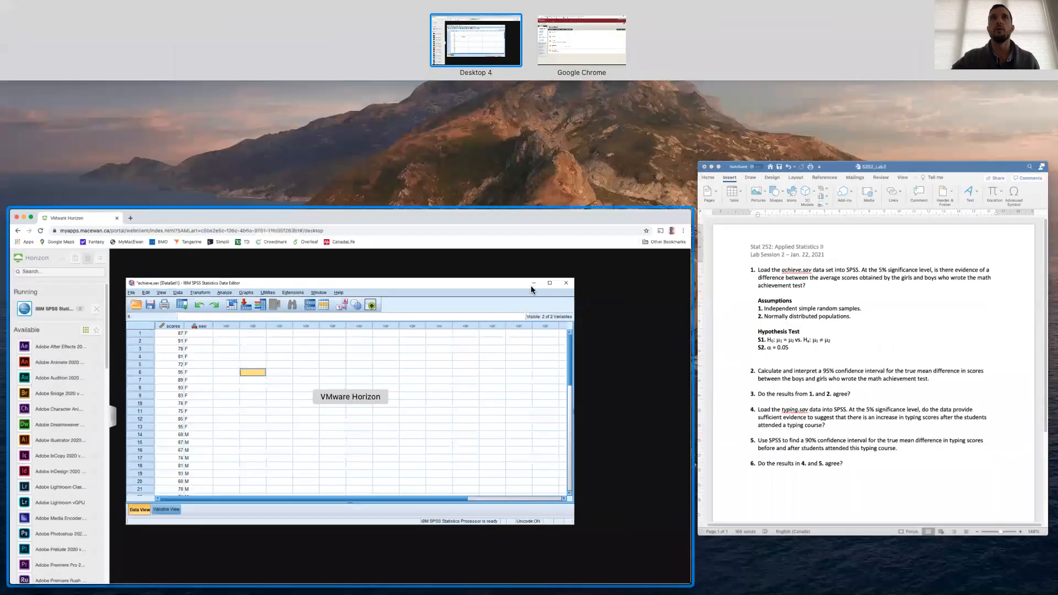
click(772, 308)
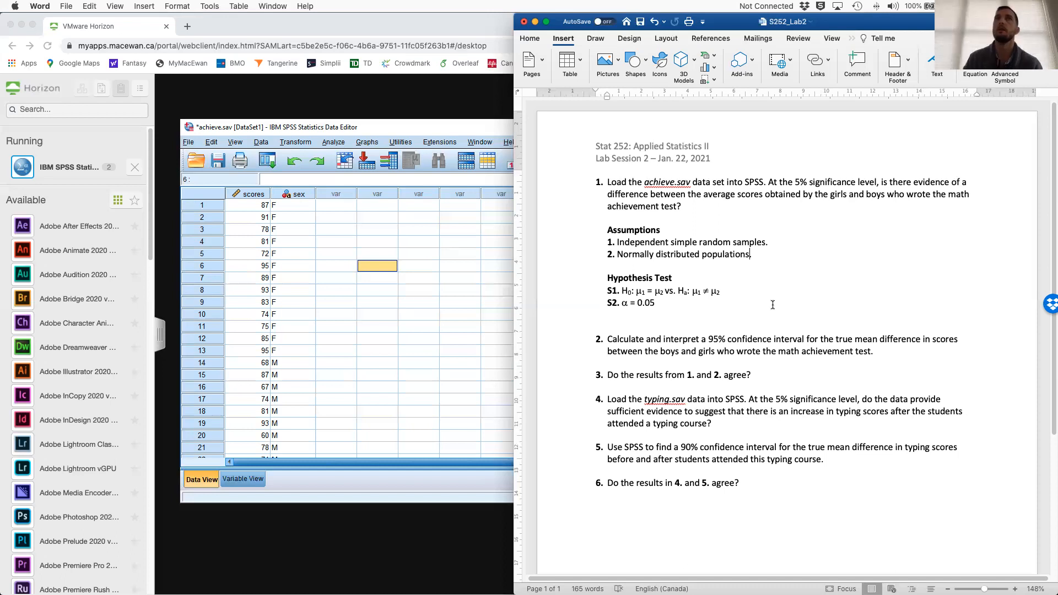
- Return to the SPSS Data Editor, move its window to the upper-left of the remote desktop area and enlarge it to show all data rows
drag(404, 128, 394, 101)
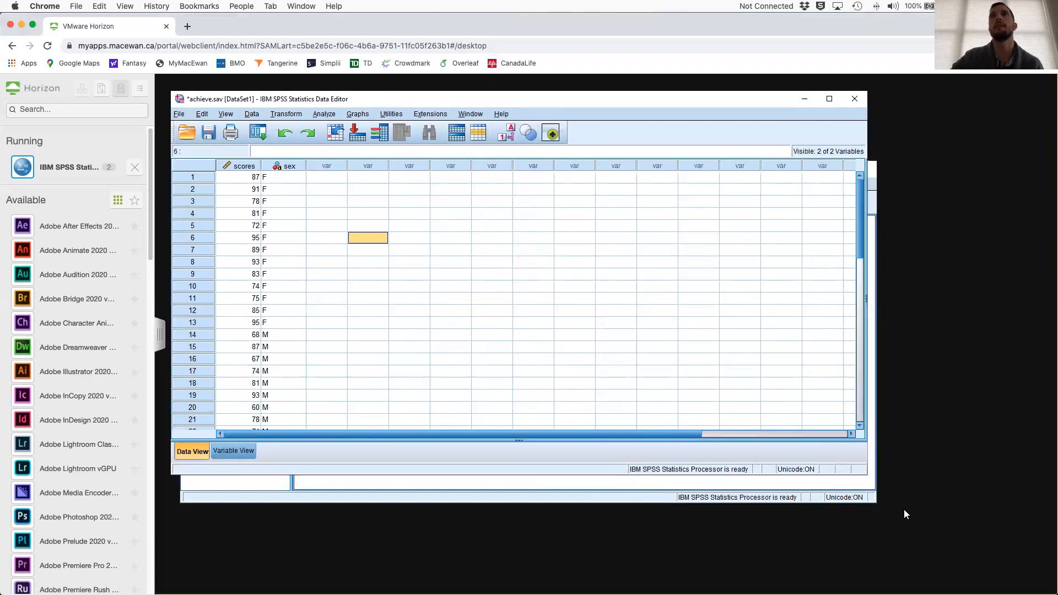
mouse_move(728, 101)
mouse_down()
mouse_move(741, 100)
mouse_move(714, 87)
mouse_up()
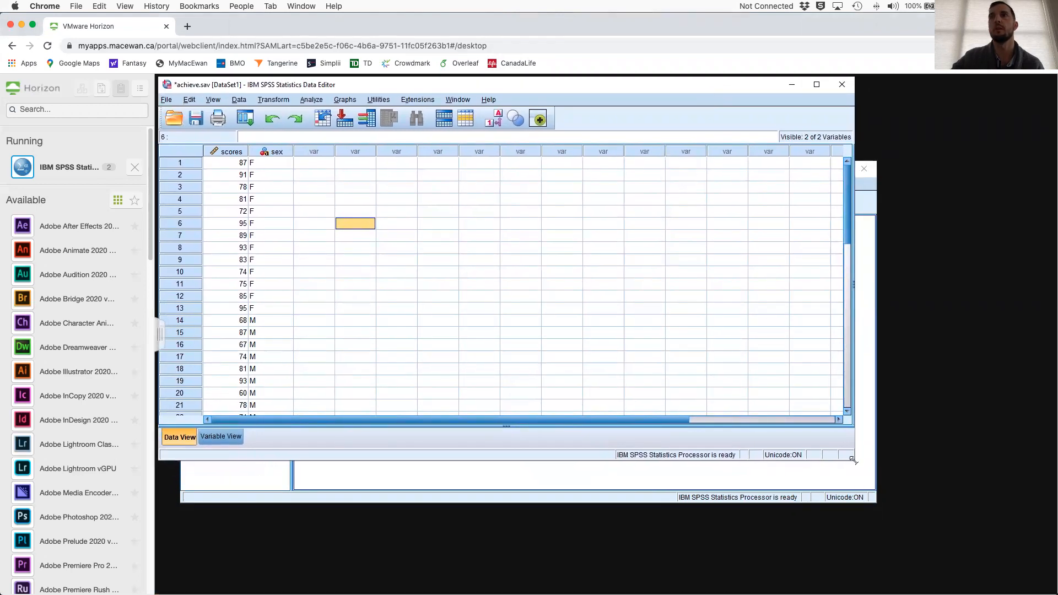
drag(855, 464, 965, 575)
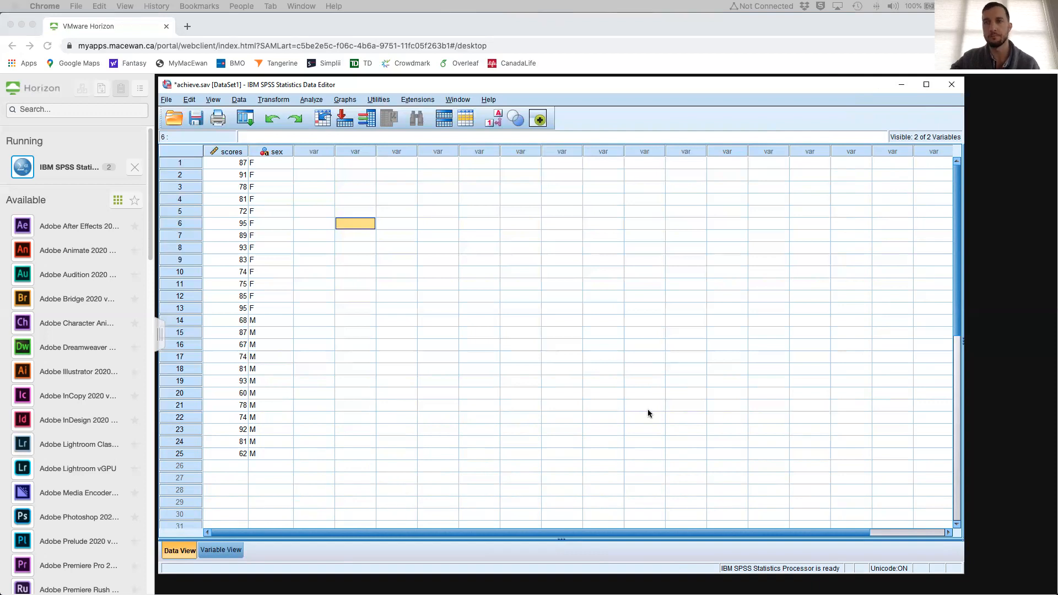
- Compare question 1 in the Word document with the achieve.sav data, highlighting the female rows 1–13 and the male rows 14–25 in SPSS
key(ctrl+Up)
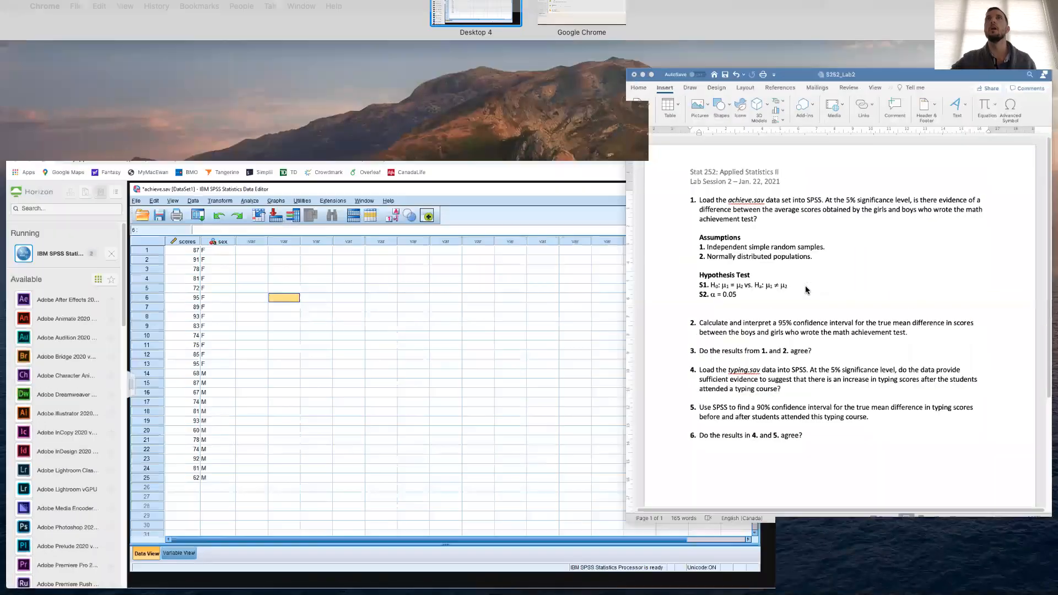
click(806, 290)
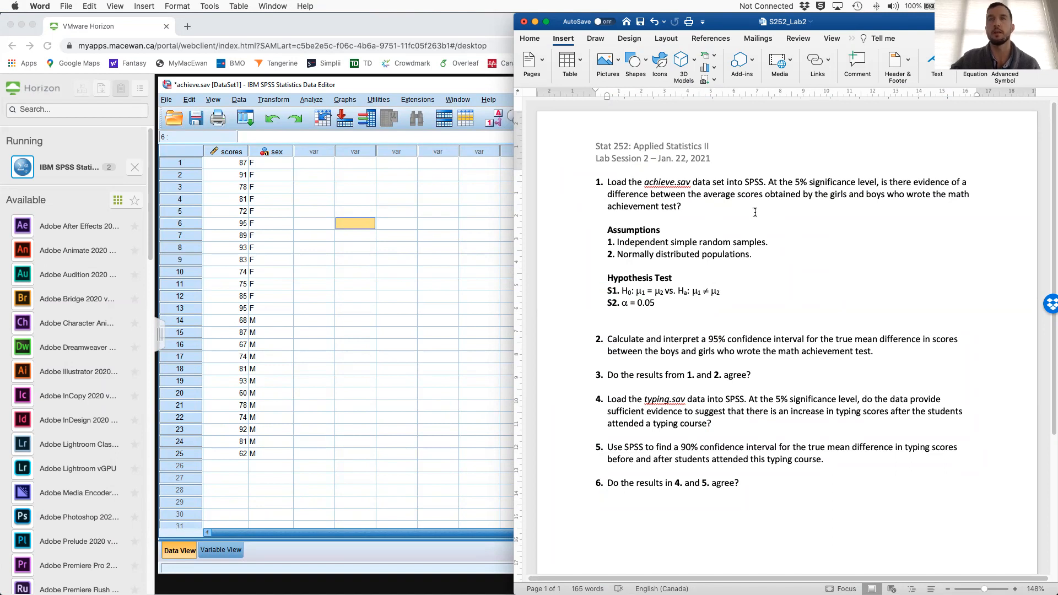
click(398, 84)
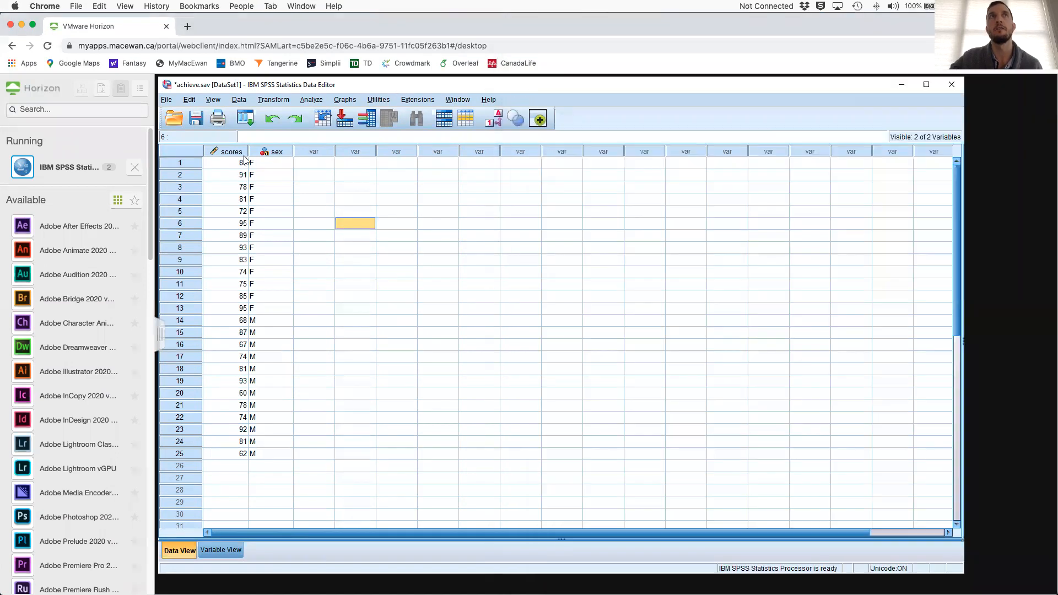
click(275, 308)
drag(231, 199, 232, 161)
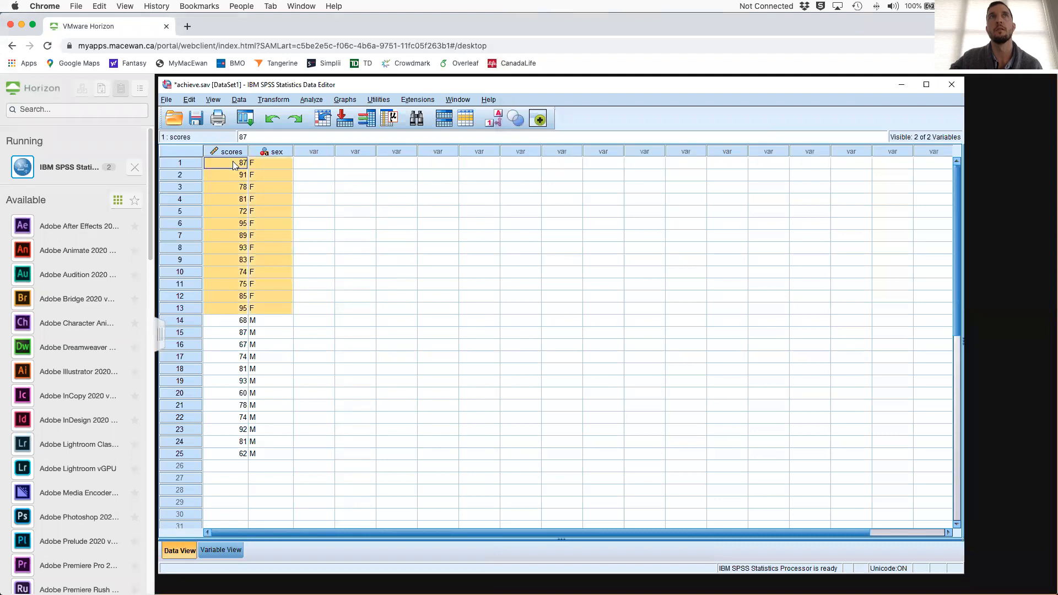
click(287, 393)
drag(273, 456, 225, 322)
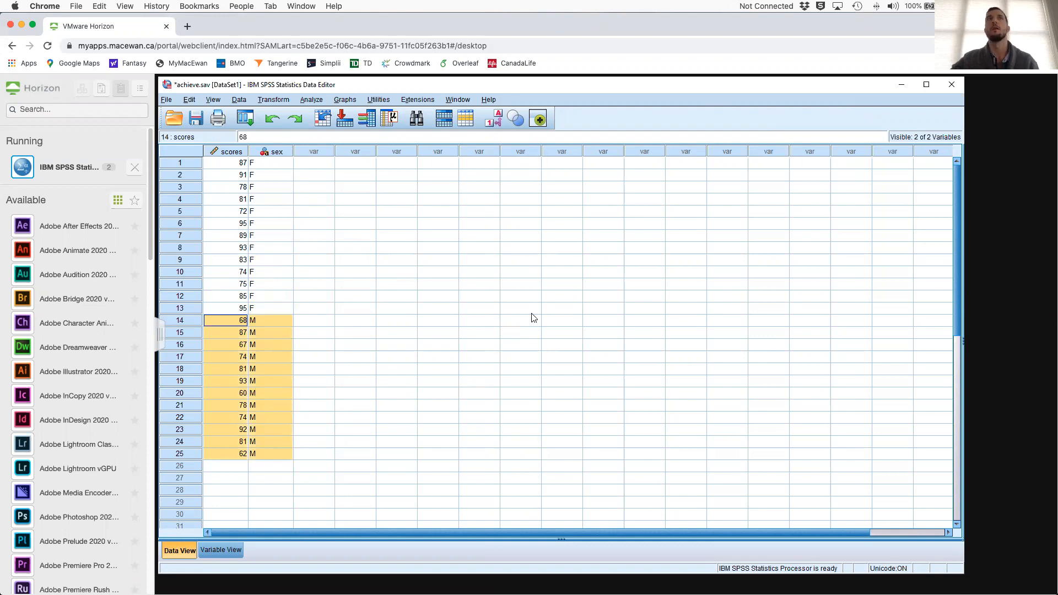
- In the S252_Lab2 Word document, add the red note "Assumption met, as data was randomly" after "Independent simple random samples."
key(ctrl+Up)
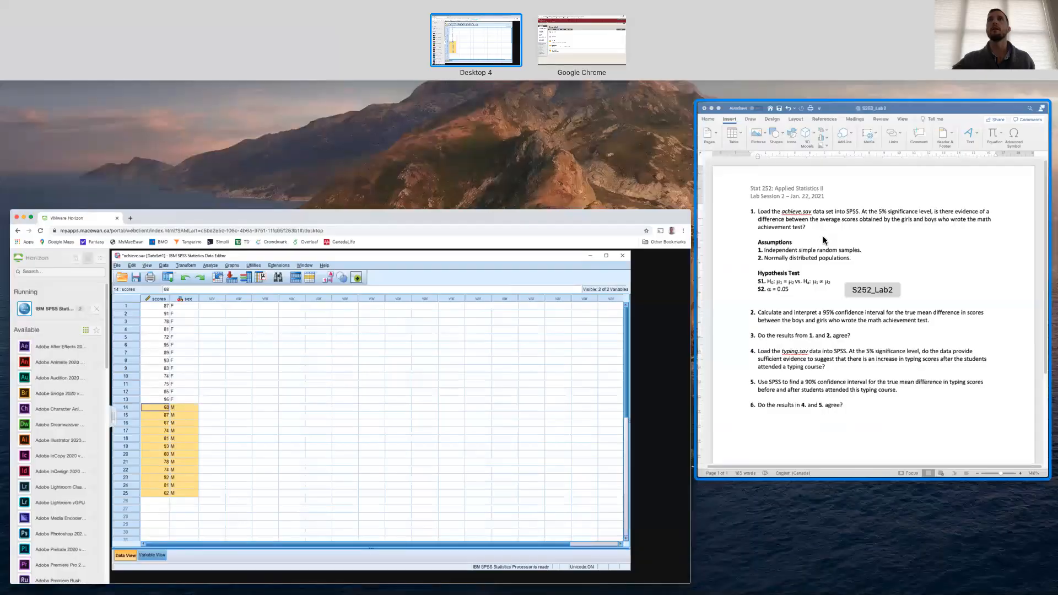
click(890, 239)
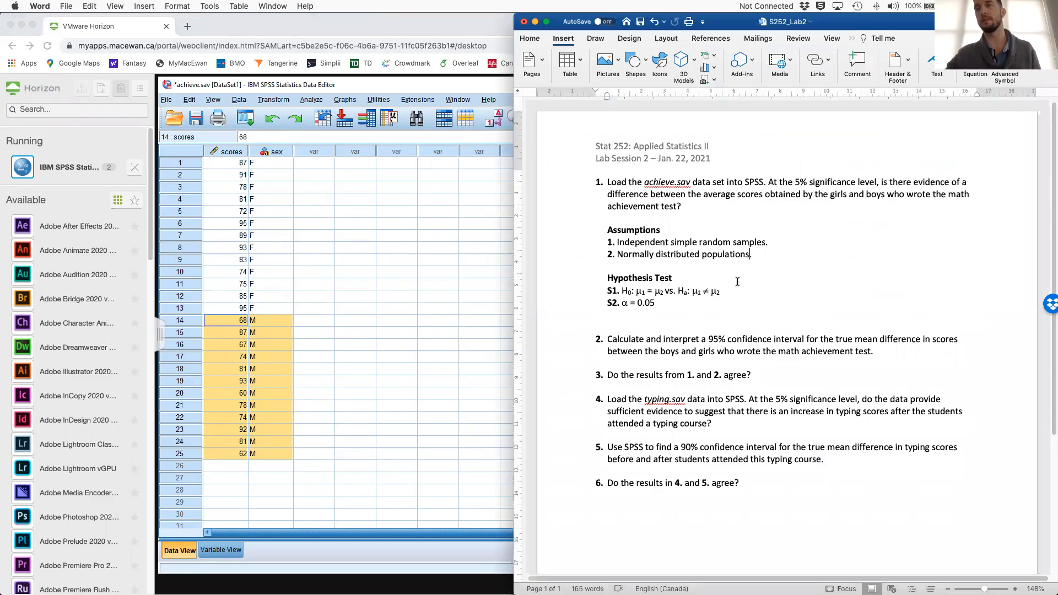
drag(777, 244, 633, 241)
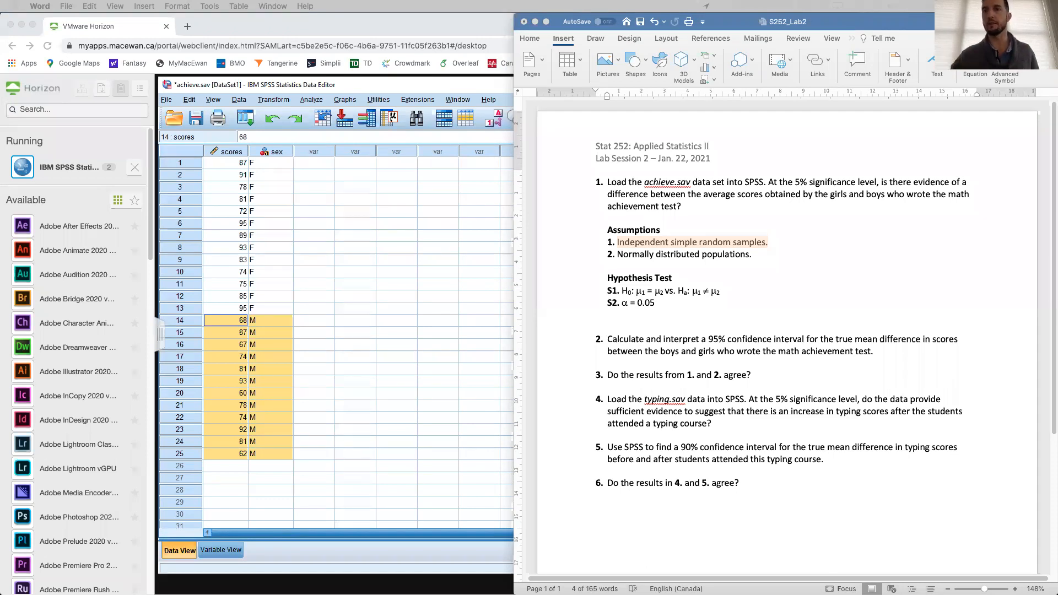
click(789, 244)
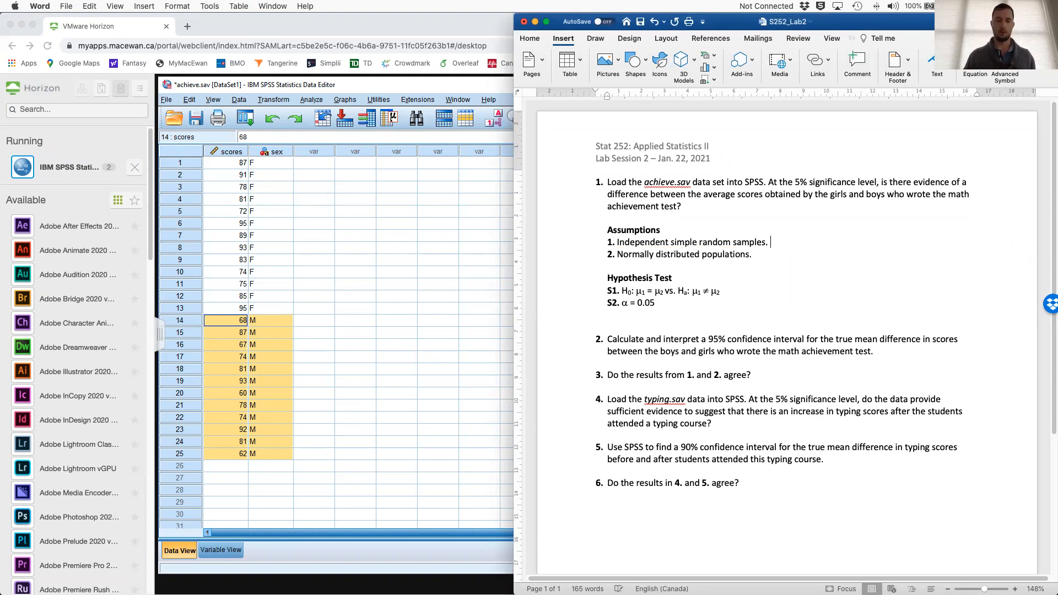
click(529, 38)
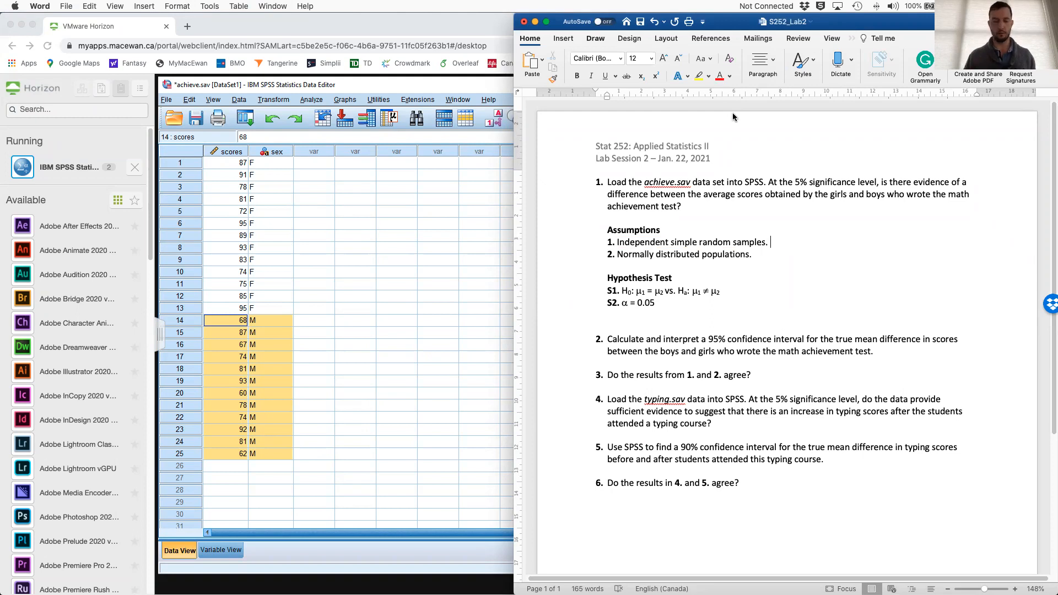
text(Y)
key(BackSpace)
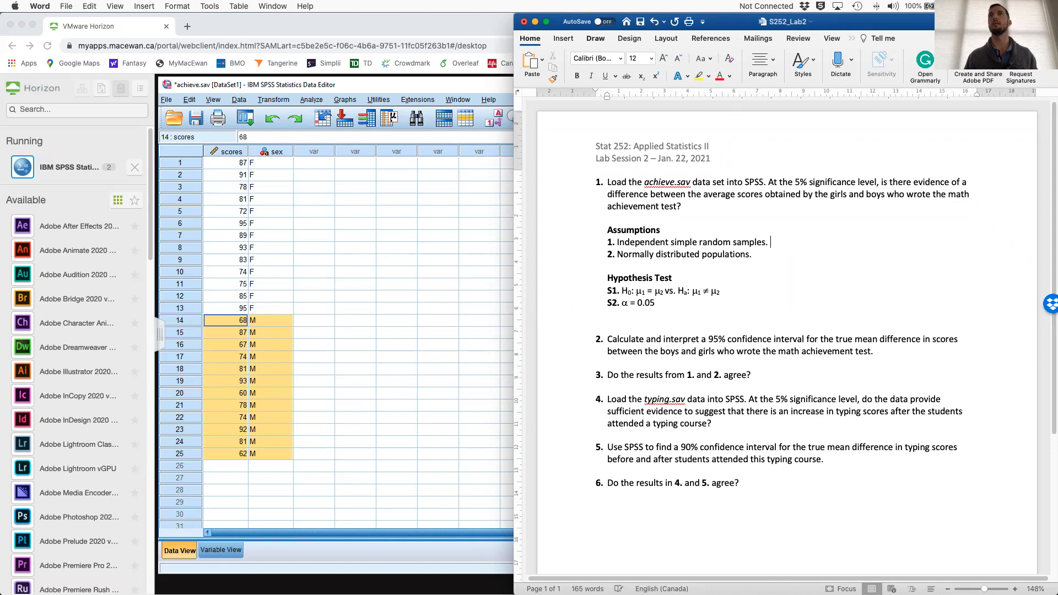
text(Assumption met, as data was randomly)
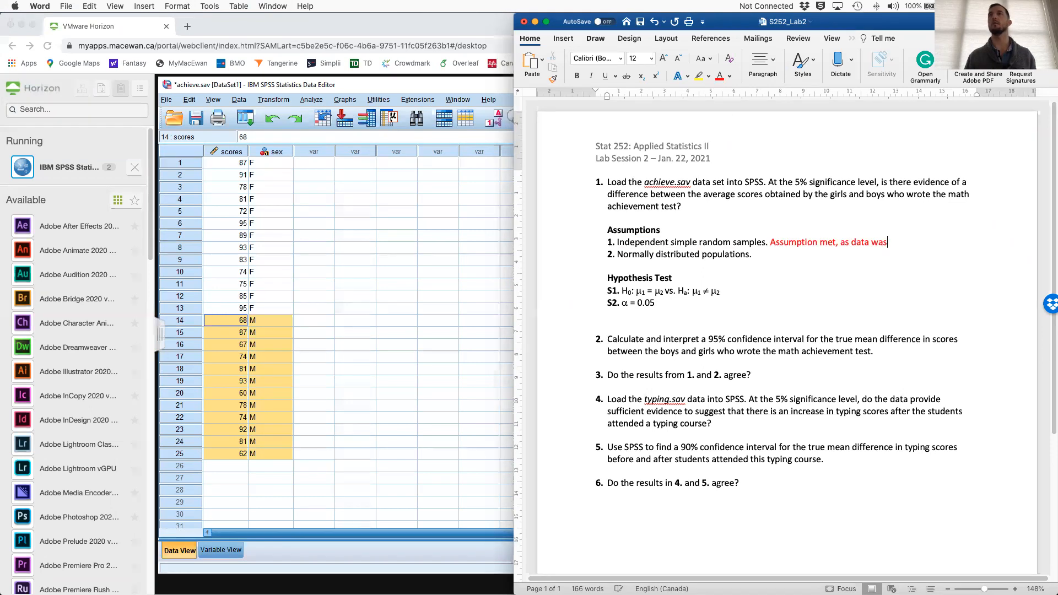
- Reword the red note after the first assumption to "Assumption met as students were randomly selected."
key(BackSpace)
key(BackSpace)
key(BackSpace)
key(BackSpace)
key(BackSpace)
key(BackSpace)
key(BackSpace)
key(BackSpace)
key(BackSpace)
key(BackSpace)
key(BackSpace)
key(BackSpace)
key(BackSpace)
key(BackSpace)
key(BackSpace)
key(BackSpace)
key(BackSpace)
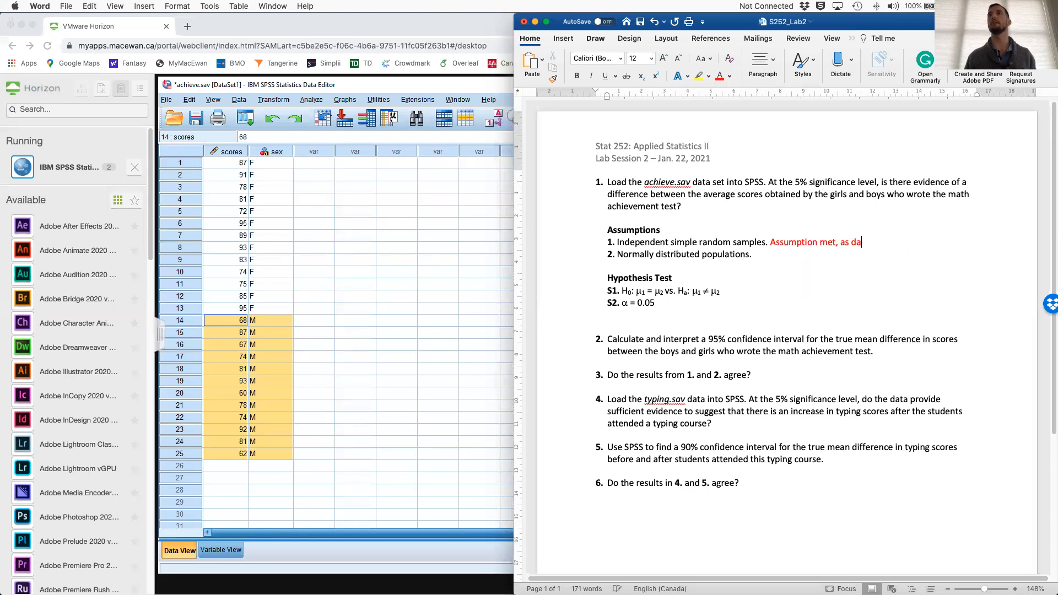
text(randomly selected.)
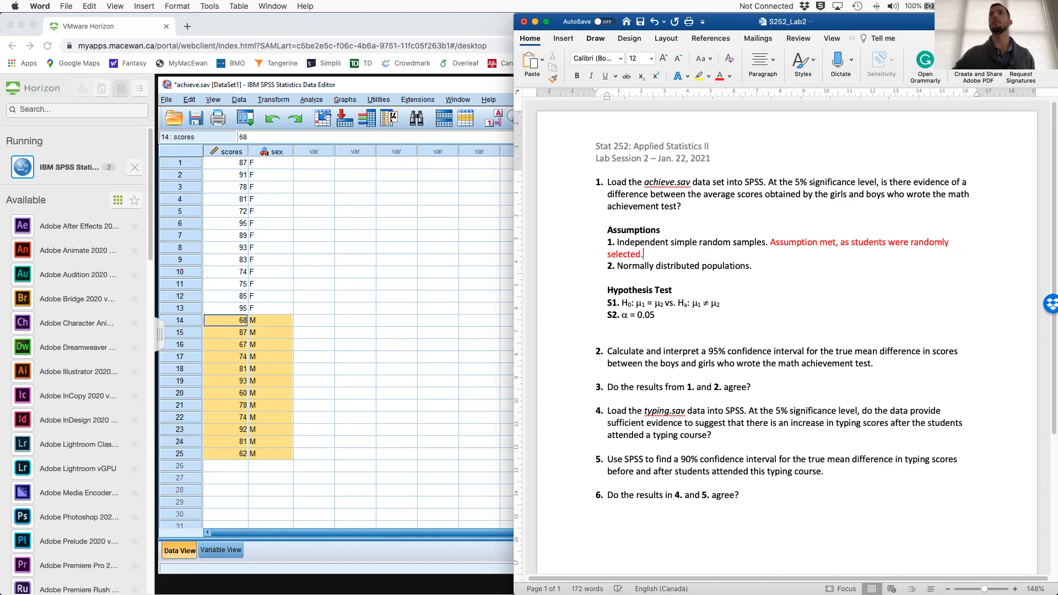
key(BackSpace)
key(Right)
key(End)
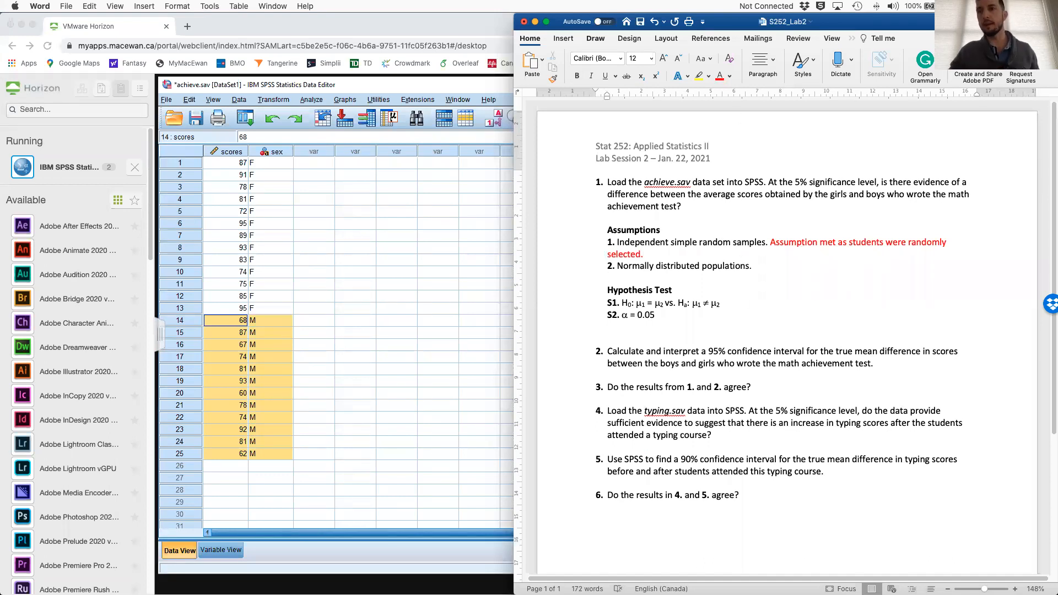
click(344, 350)
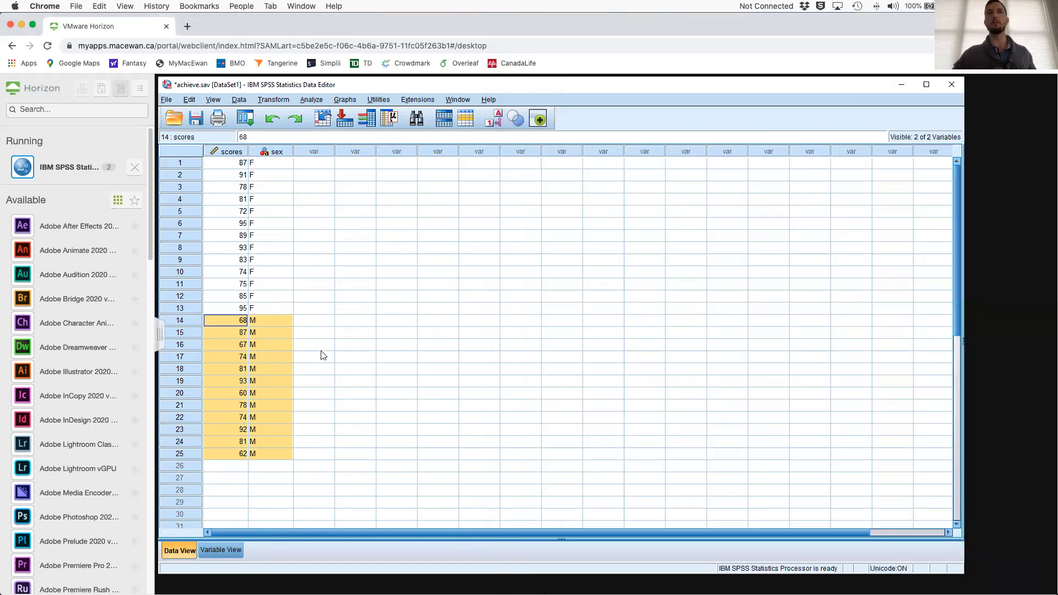
click(241, 152)
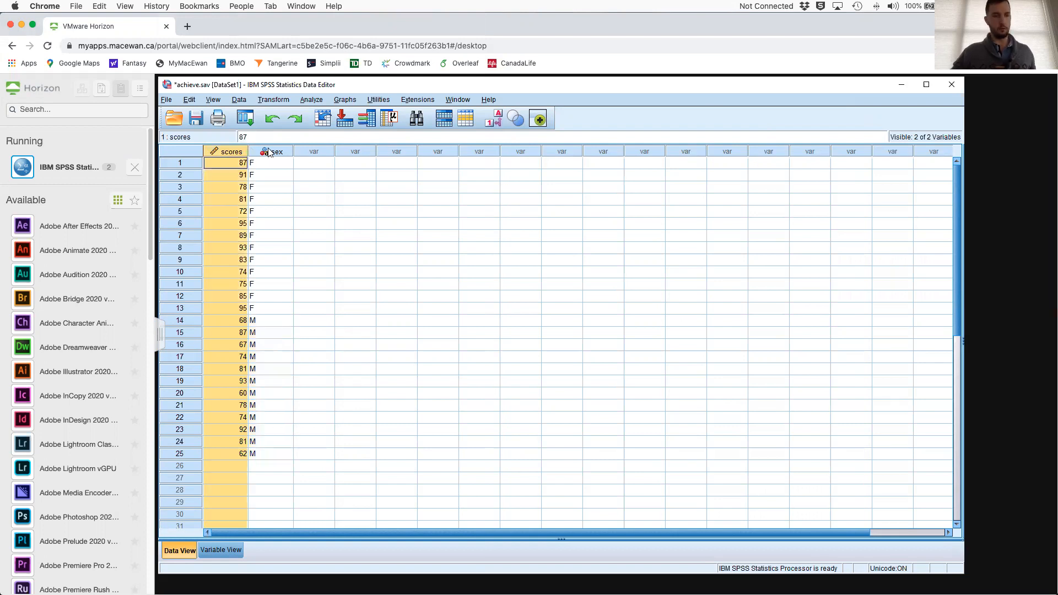
shift+click(268, 152)
right_click(237, 151)
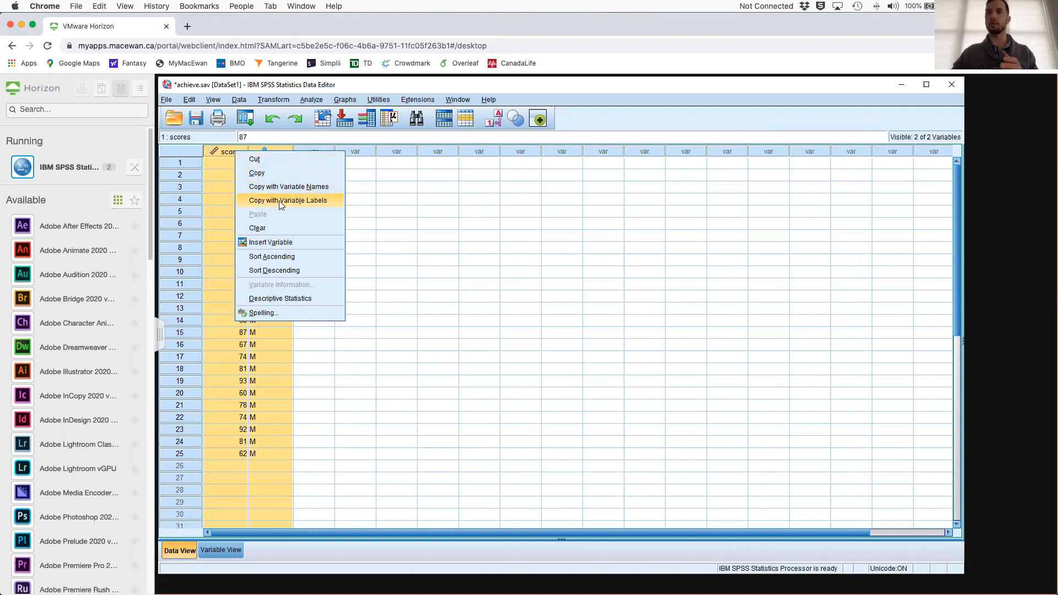
click(449, 284)
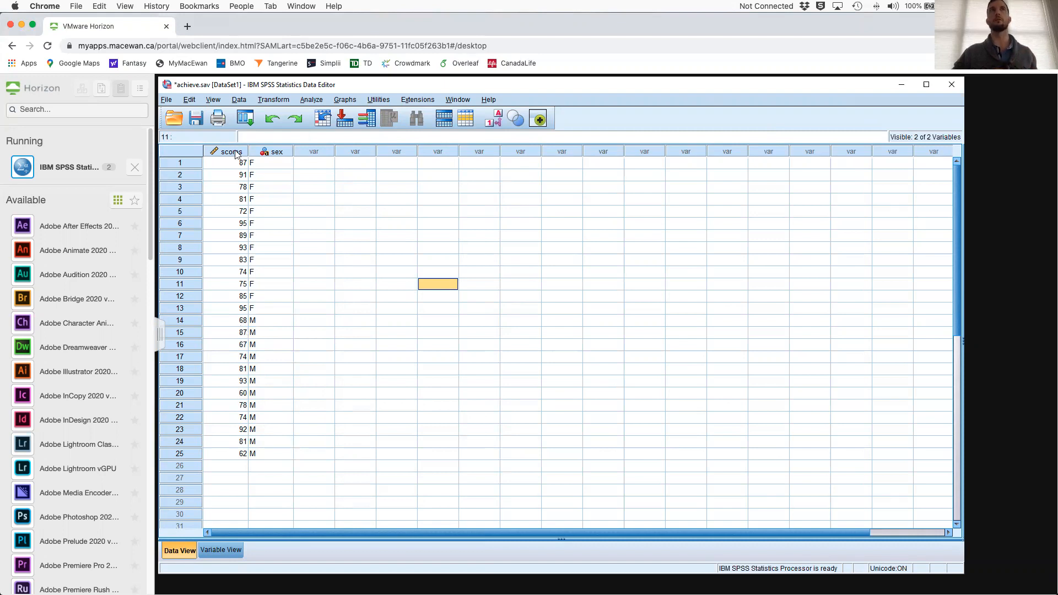
click(312, 100)
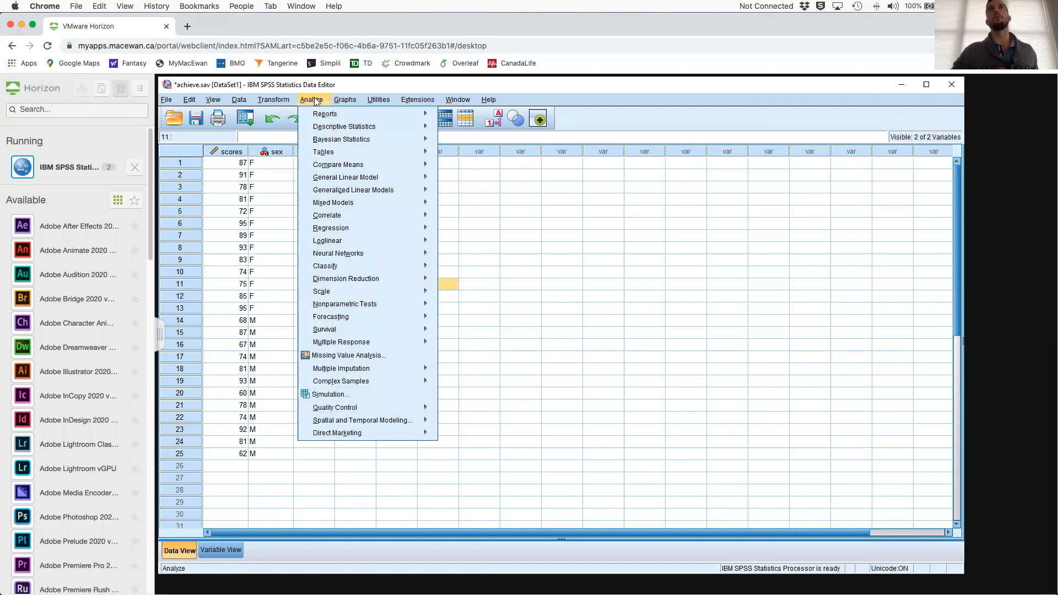
mouse_move(405, 173)
mouse_move(422, 127)
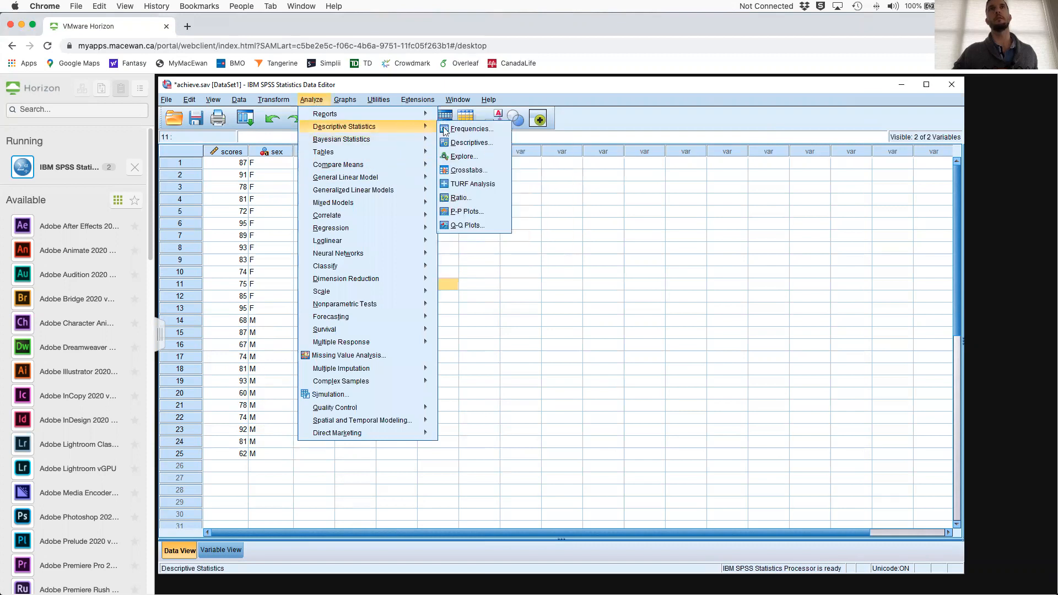
click(467, 225)
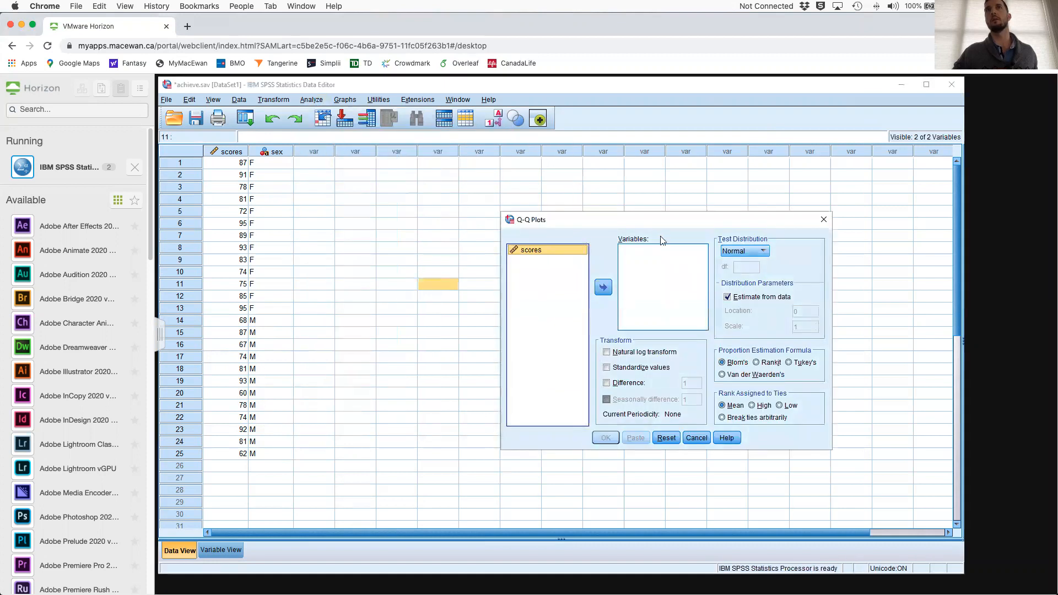
drag(658, 220, 521, 175)
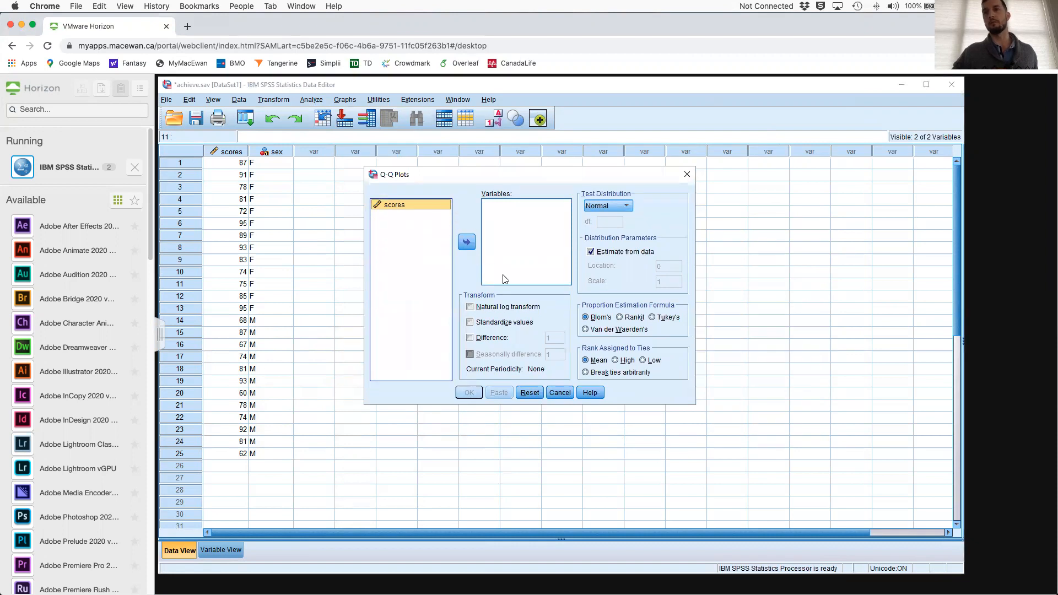
click(560, 392)
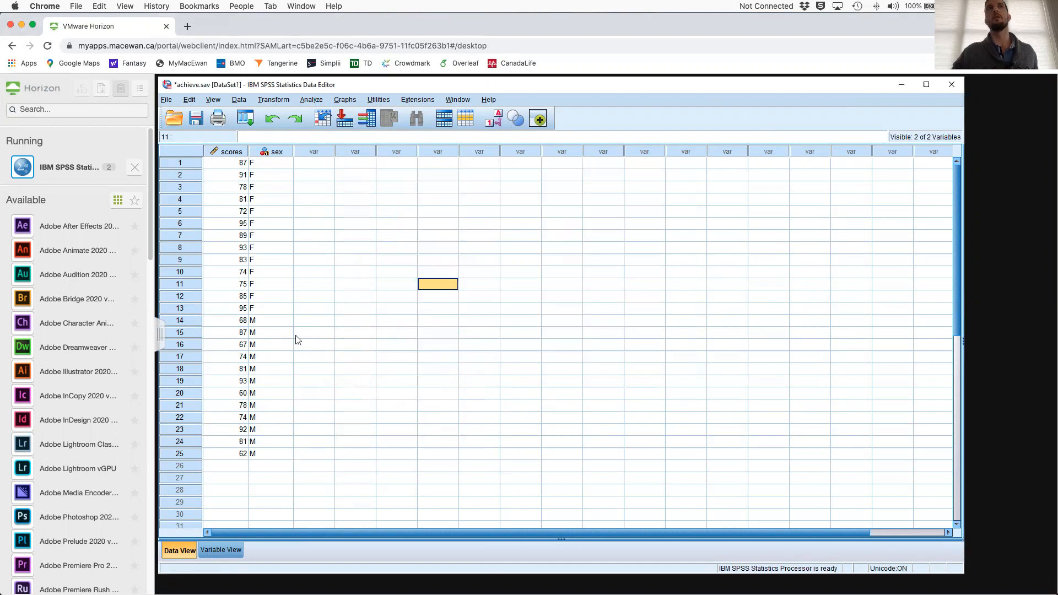
- In SPSS, copy the scores and sex columns with variable names and paste them into the first empty columns beside them
click(237, 153)
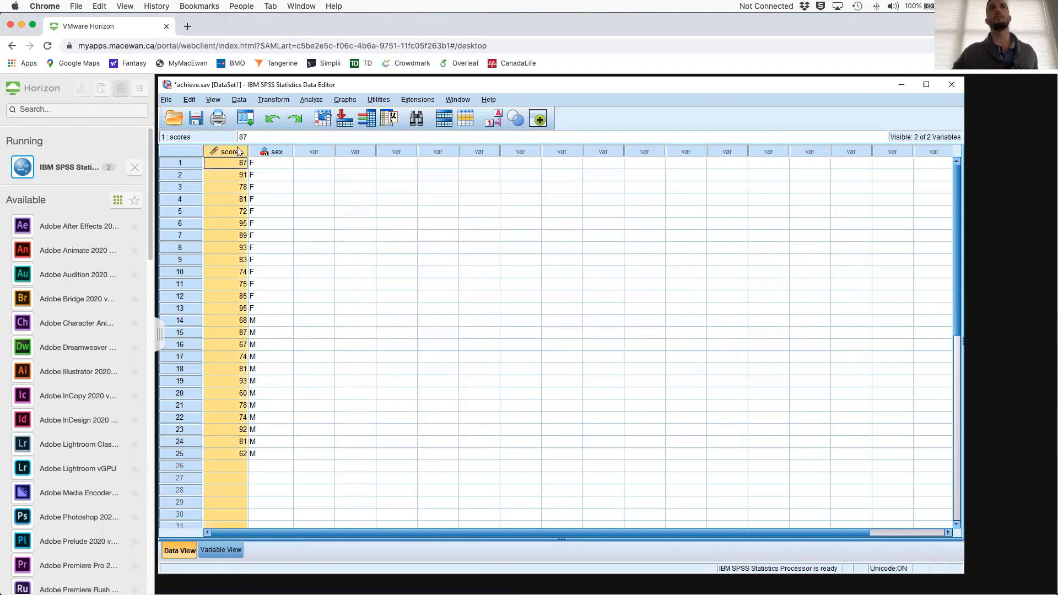
shift+click(259, 150)
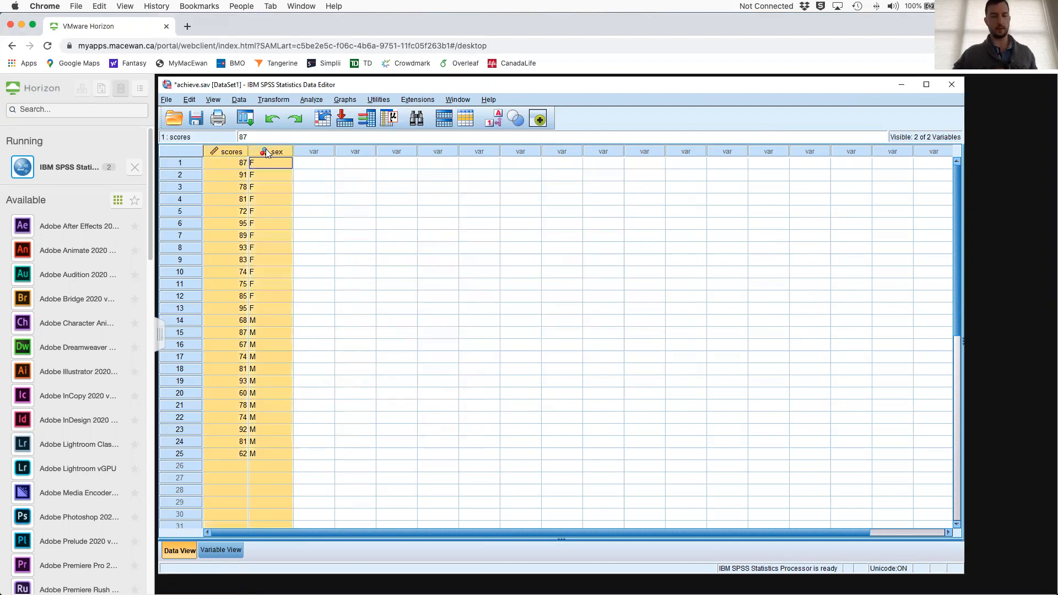
right_click(220, 150)
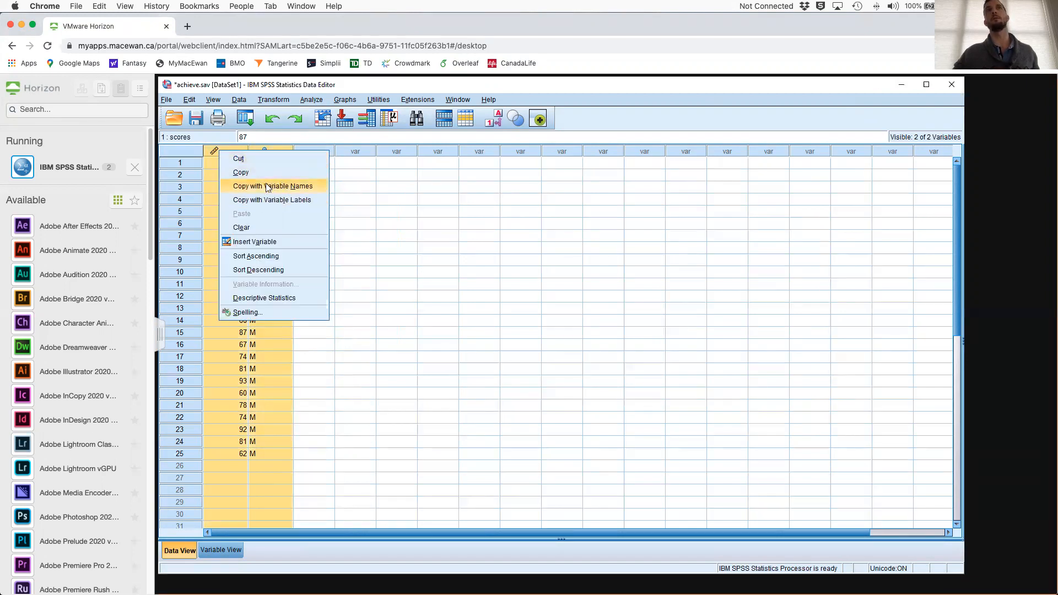
click(280, 187)
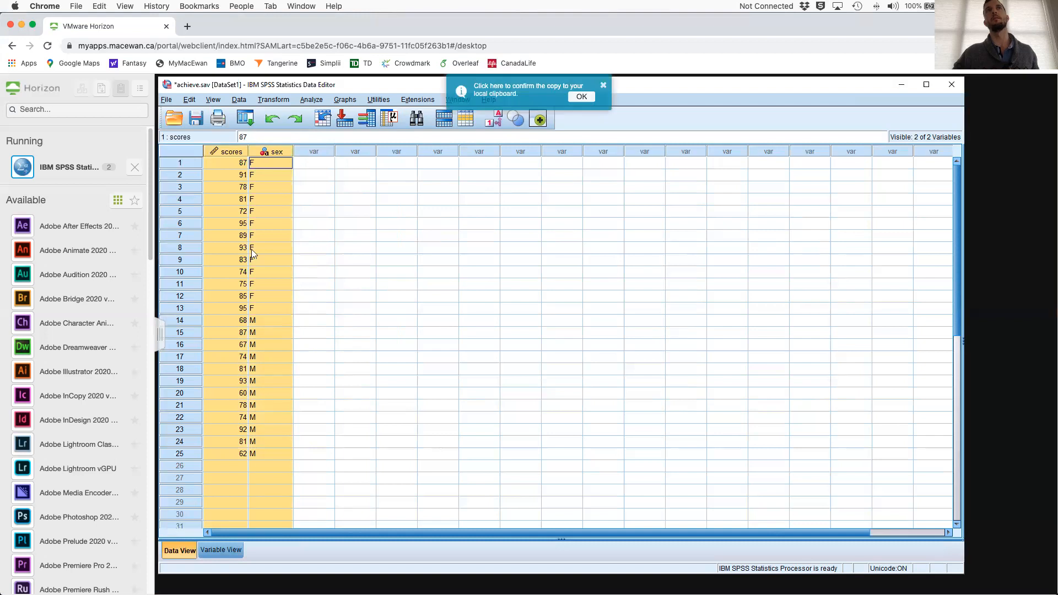
click(312, 150)
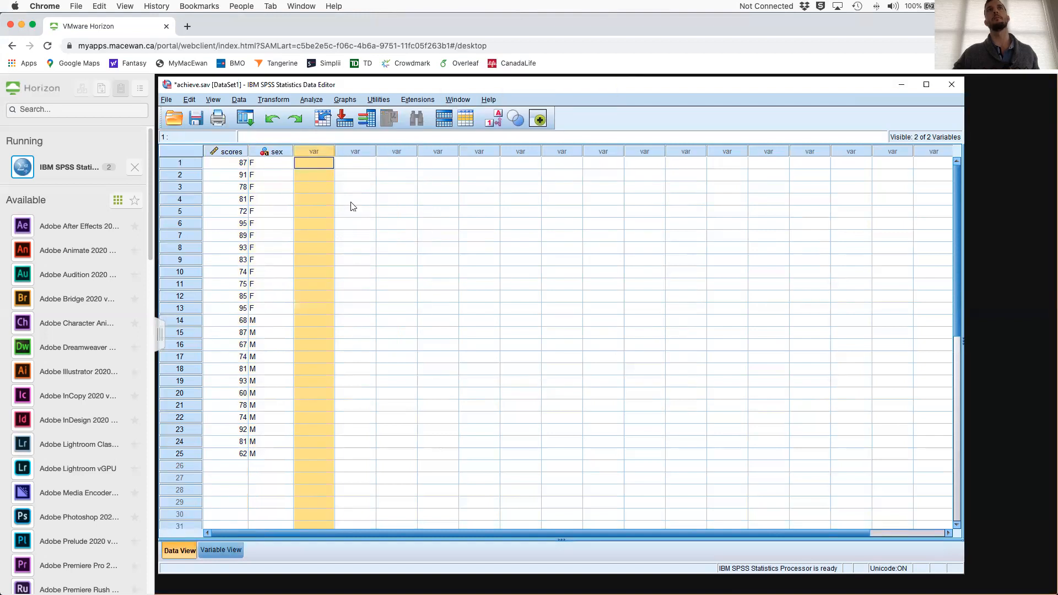
right_click(321, 149)
click(352, 213)
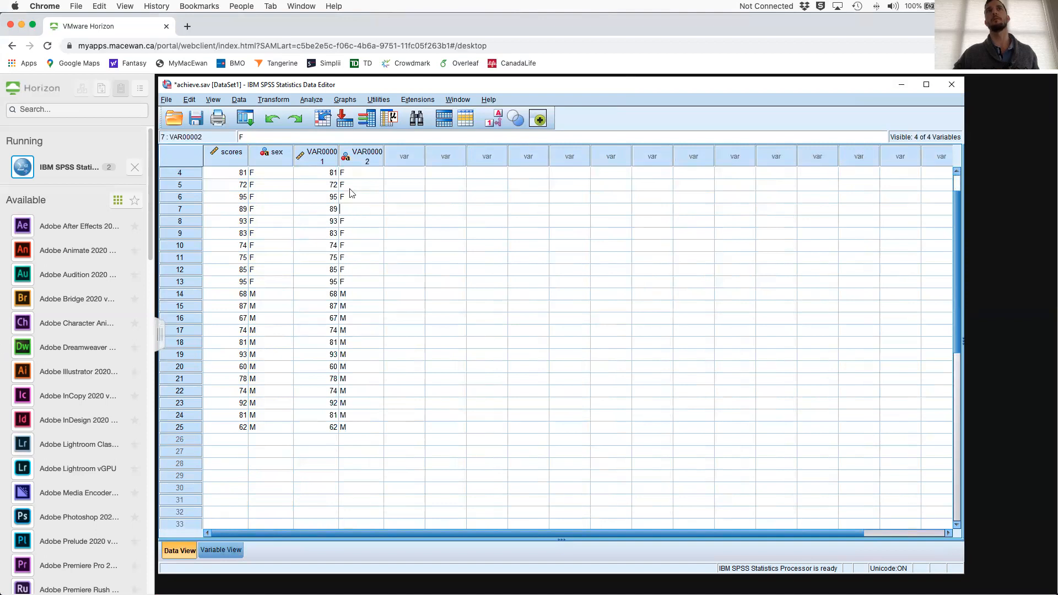
- Clear the female entries in rows 1–13 of the two copied columns, VAR00001 and VAR00002
click(328, 176)
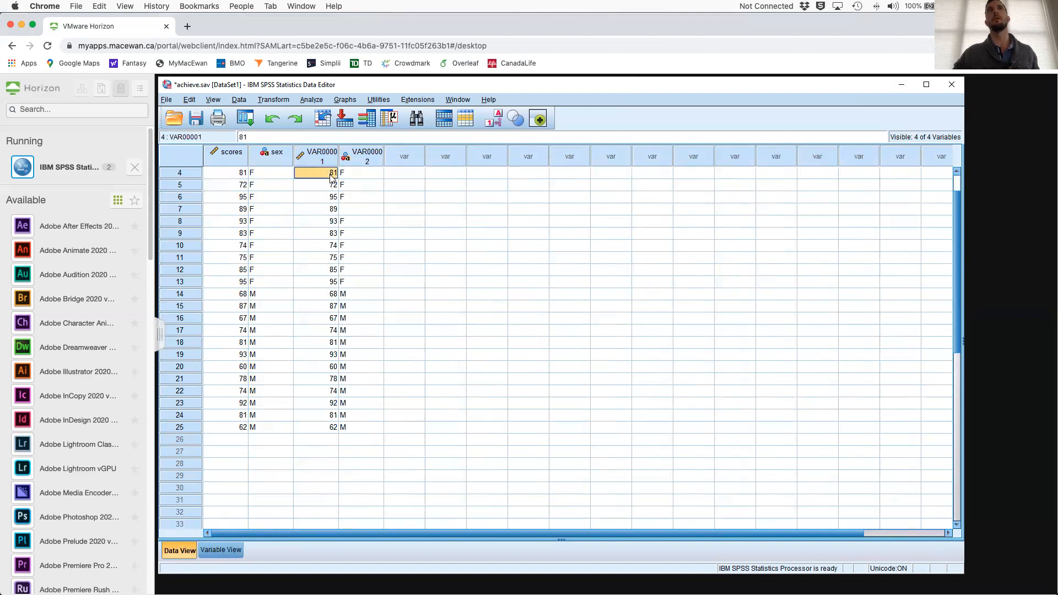
shift+click(361, 287)
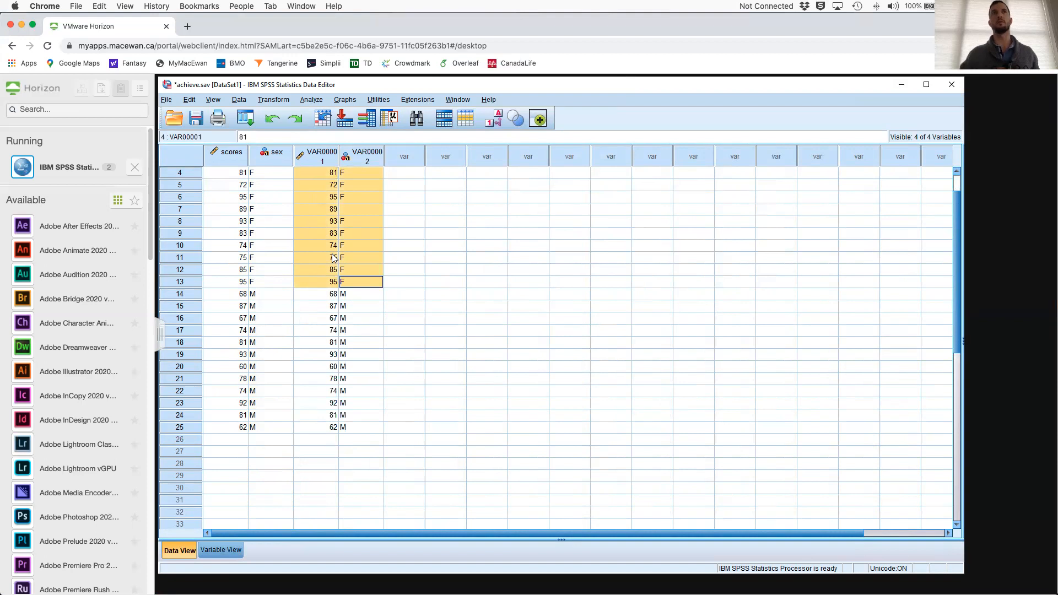
scroll(339, 270, up, 1)
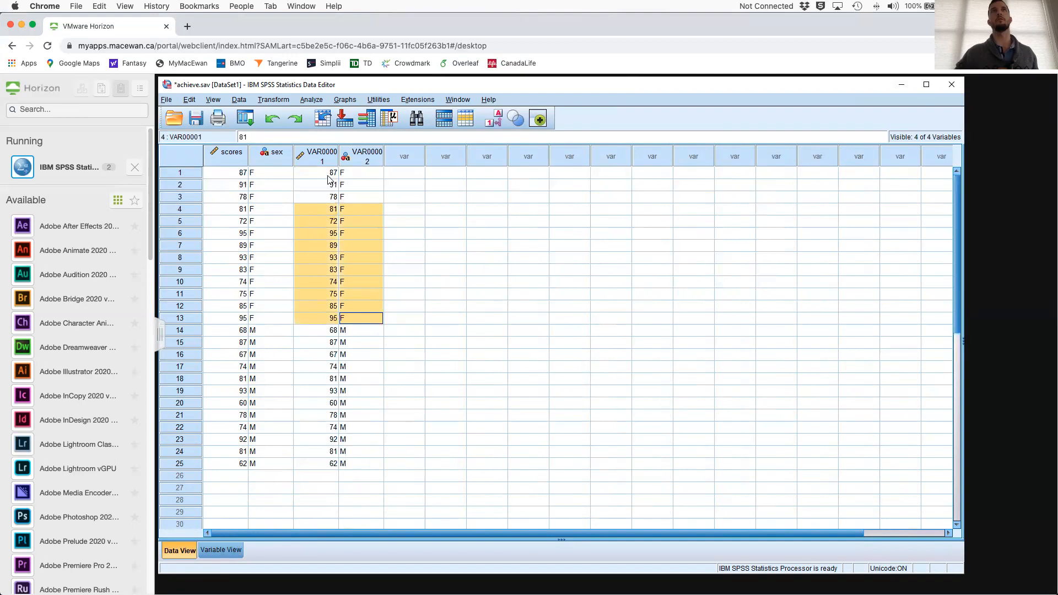
click(329, 172)
shift+click(368, 318)
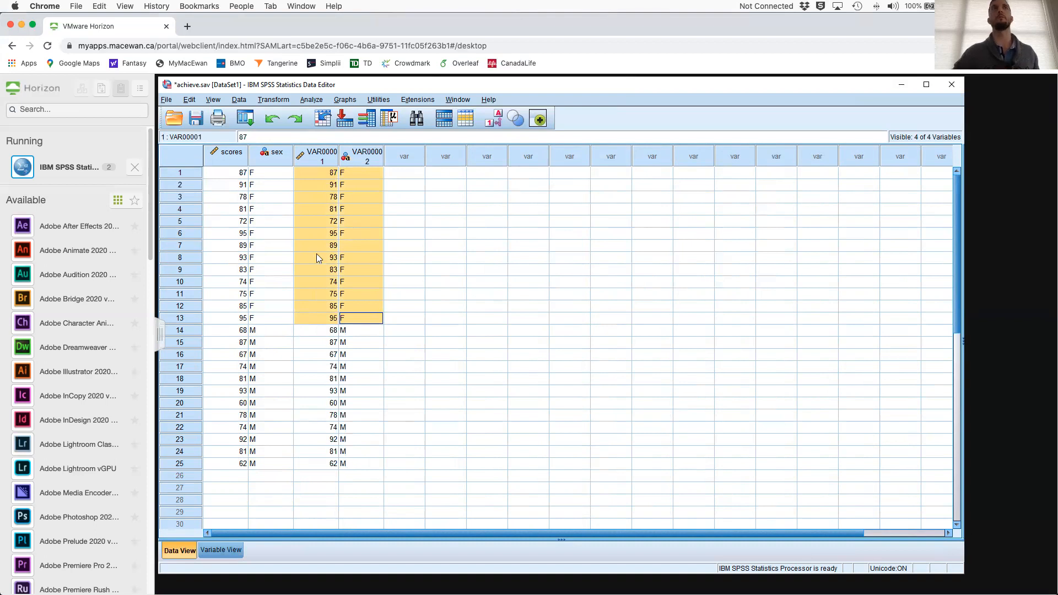
key(Delete)
- Move the male entries in rows 14–25 of VAR00001 and VAR00002 up to row 1, and remove the male rows from scores and sex
drag(331, 330, 361, 380)
drag(366, 437, 366, 465)
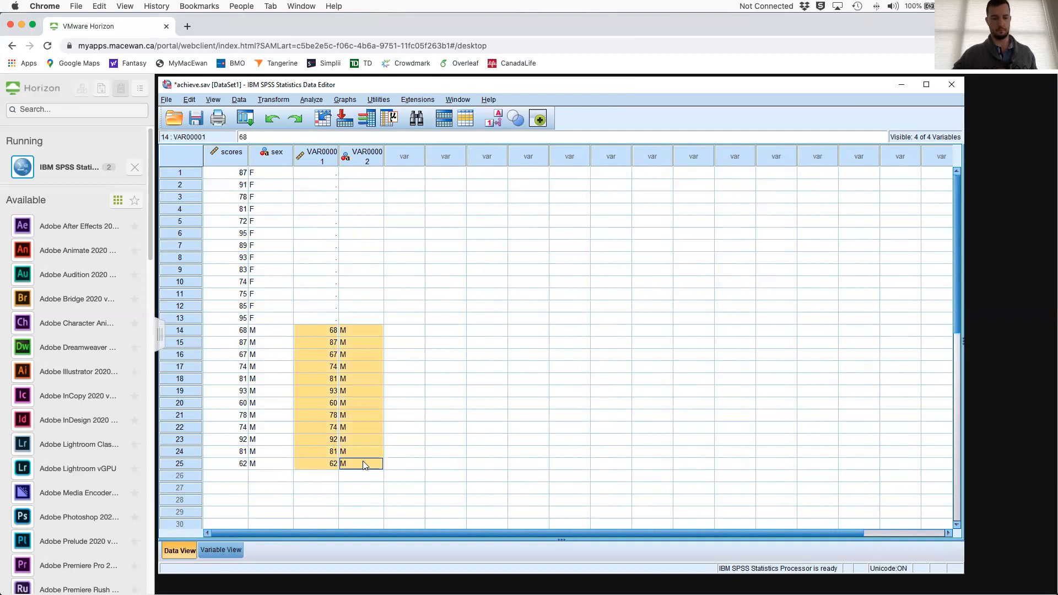
key(ctrl+x)
click(325, 174)
key(ctrl+v)
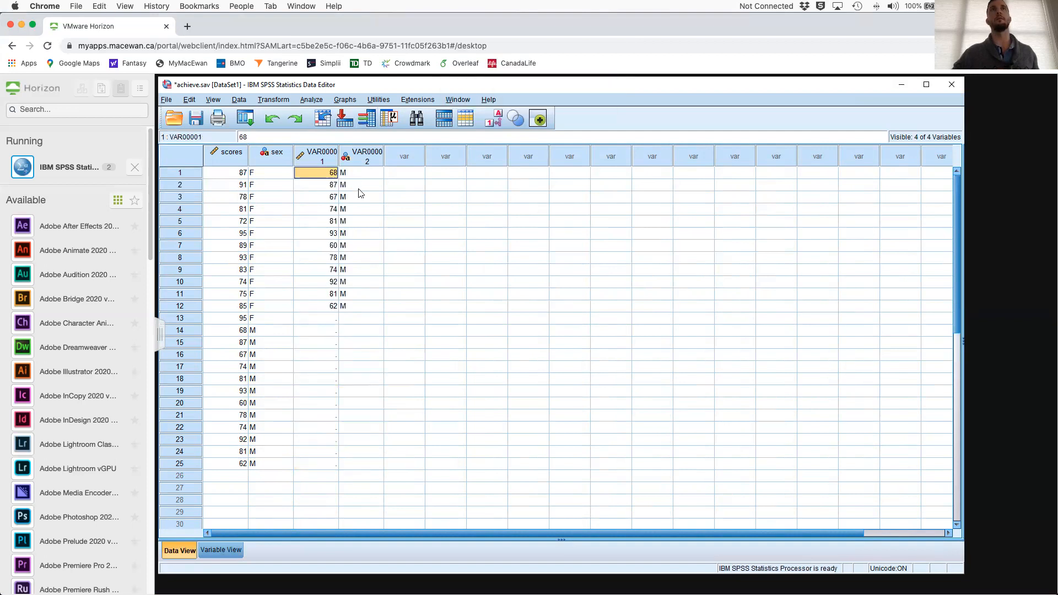
drag(273, 320, 274, 465)
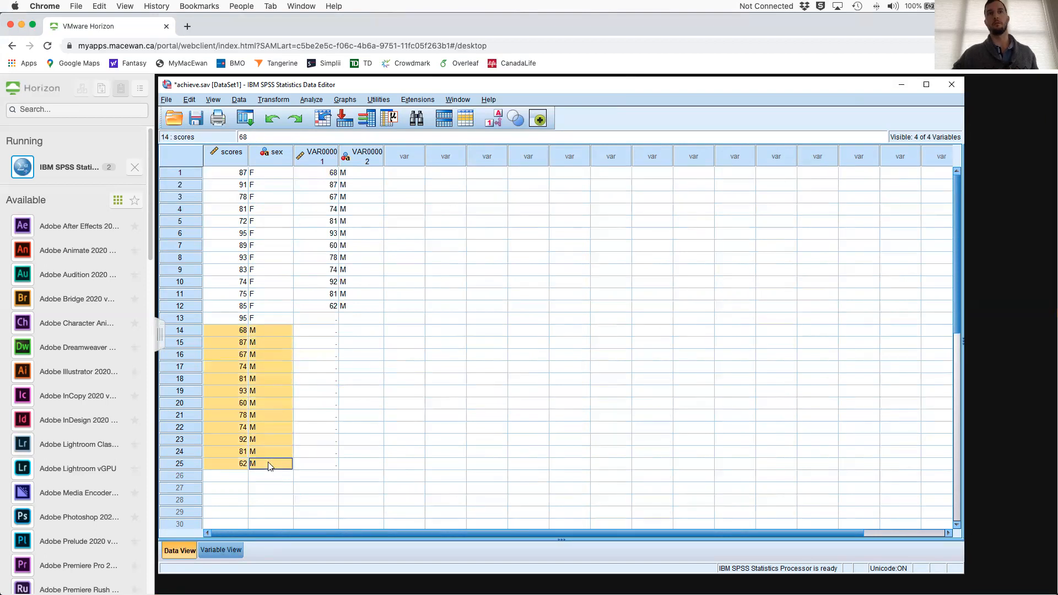
key(ctrl+x)
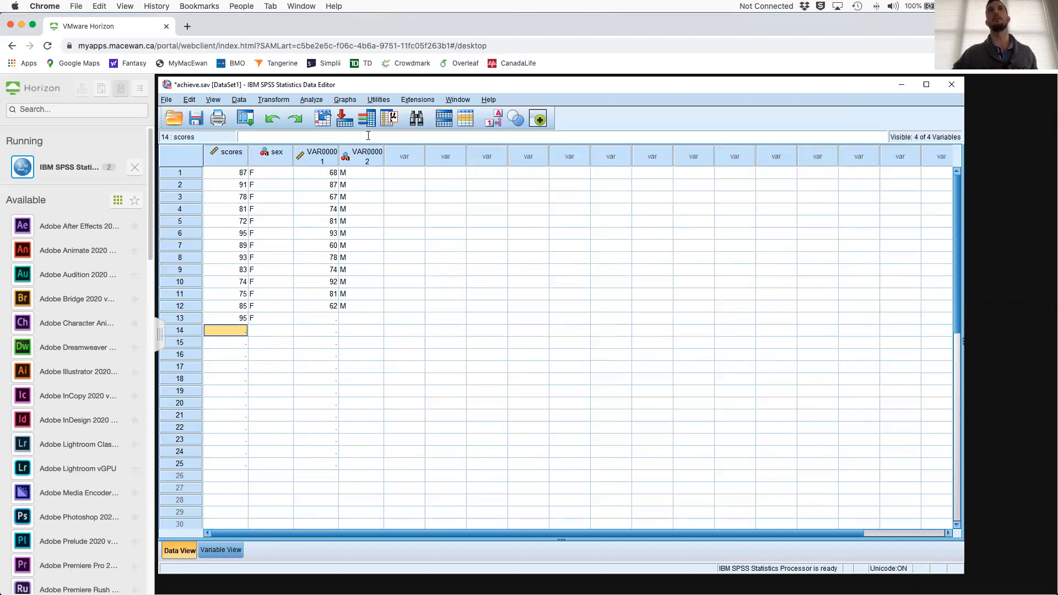
- Generate normal Q-Q plots for scores and VAR00001 using the estimated distribution parameters
click(310, 100)
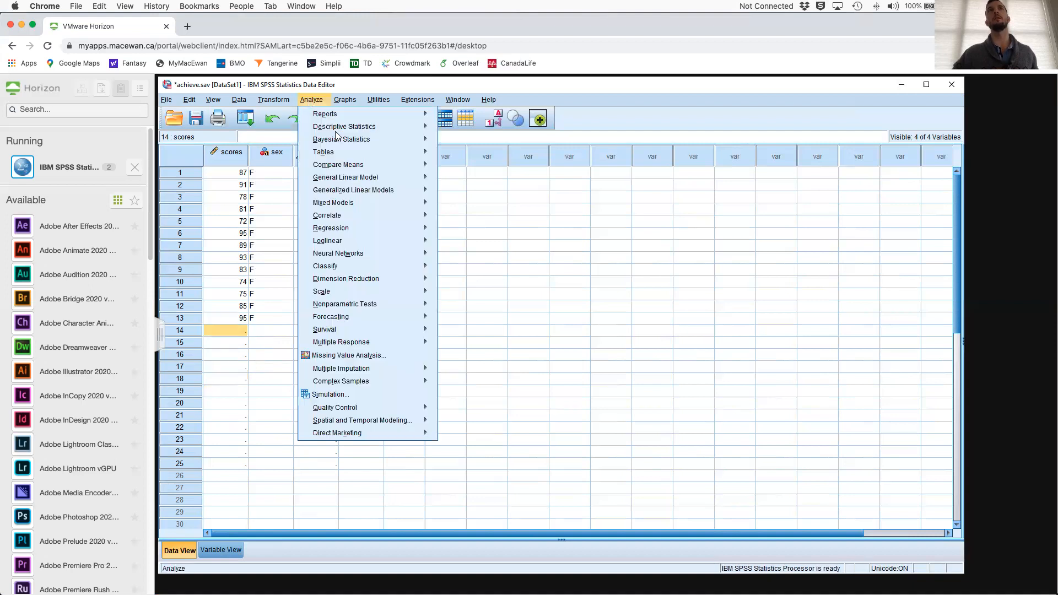
mouse_move(339, 128)
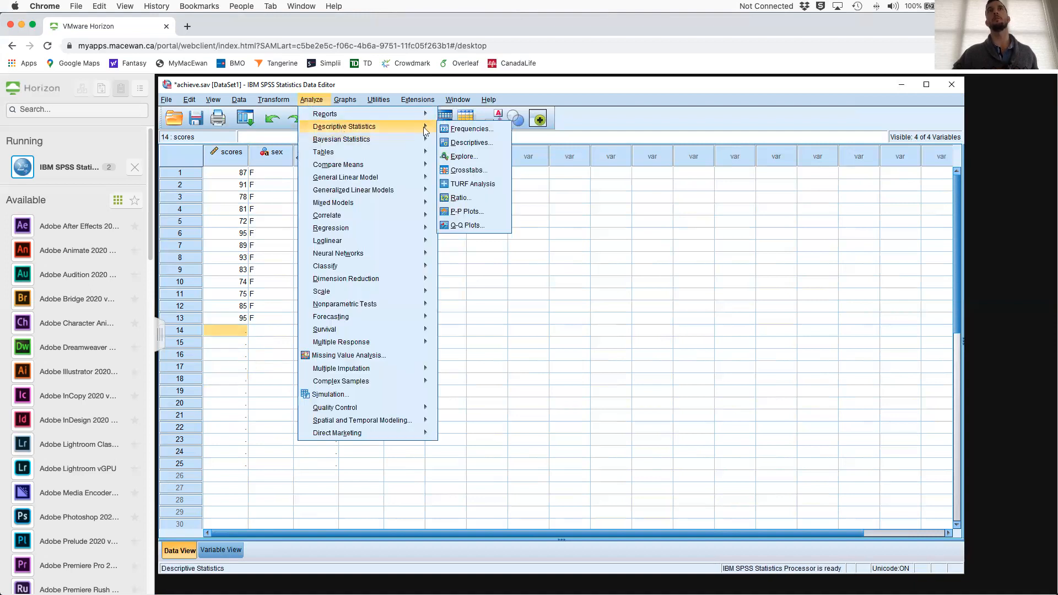
click(471, 227)
shift+click(567, 260)
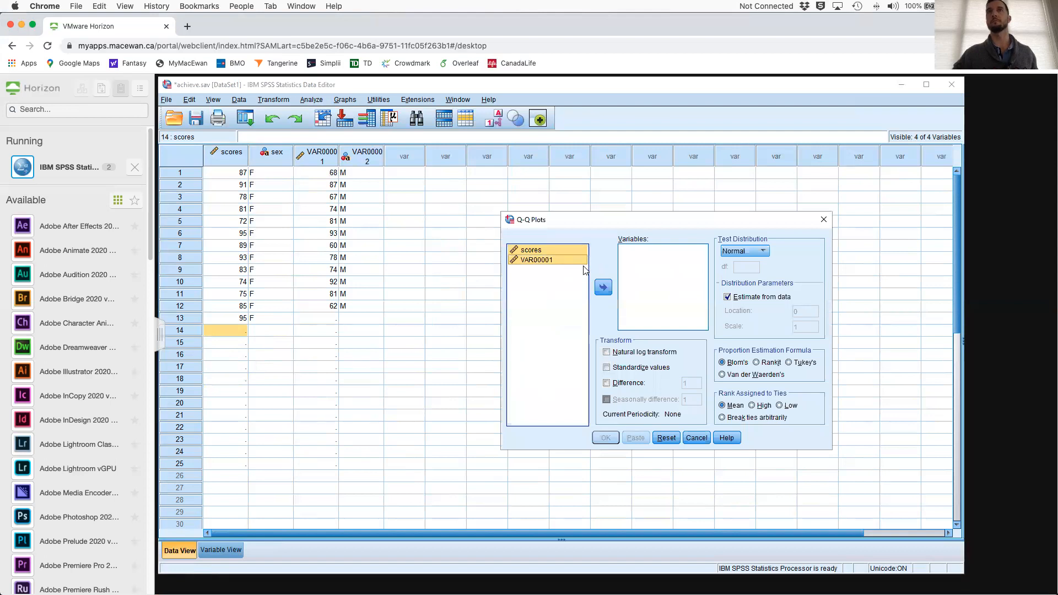
click(602, 289)
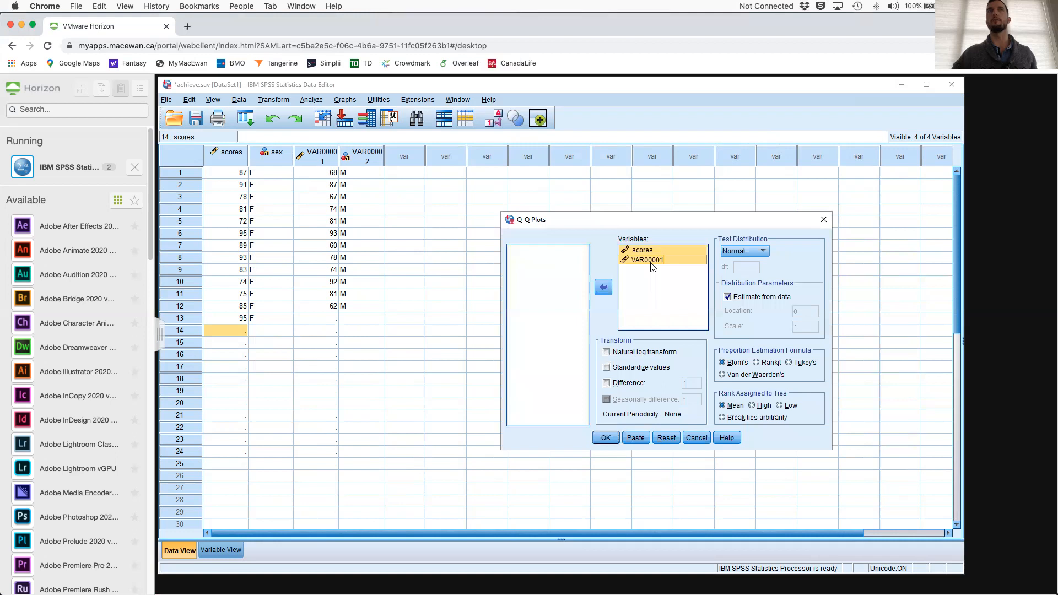
click(606, 438)
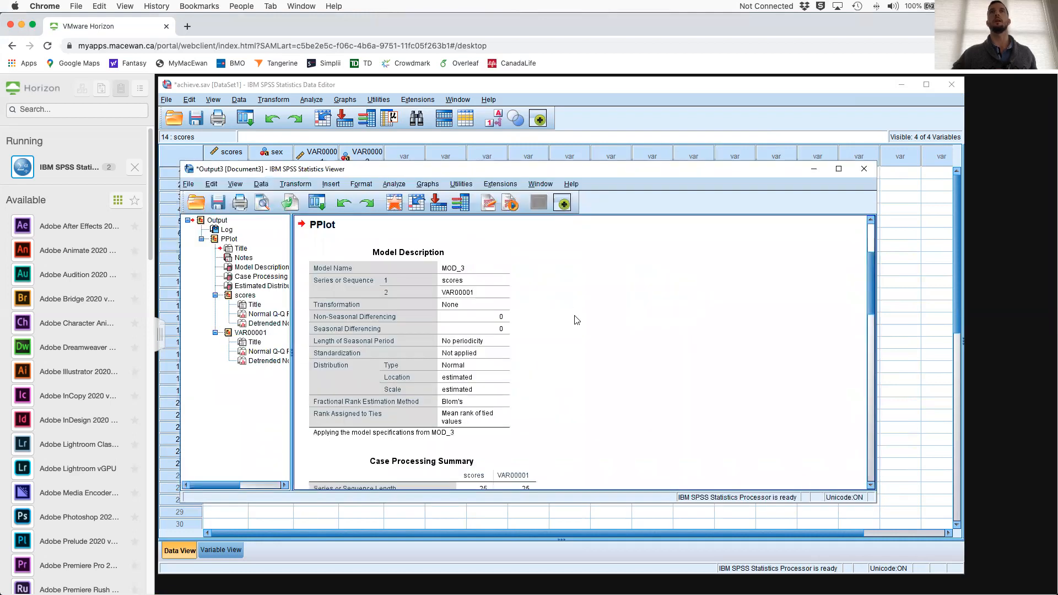
- Enlarge and reposition the output window to examine the normal Q-Q plot of scores
scroll(576, 320, down, 1)
scroll(575, 319, up, 1)
scroll(574, 319, down, 1)
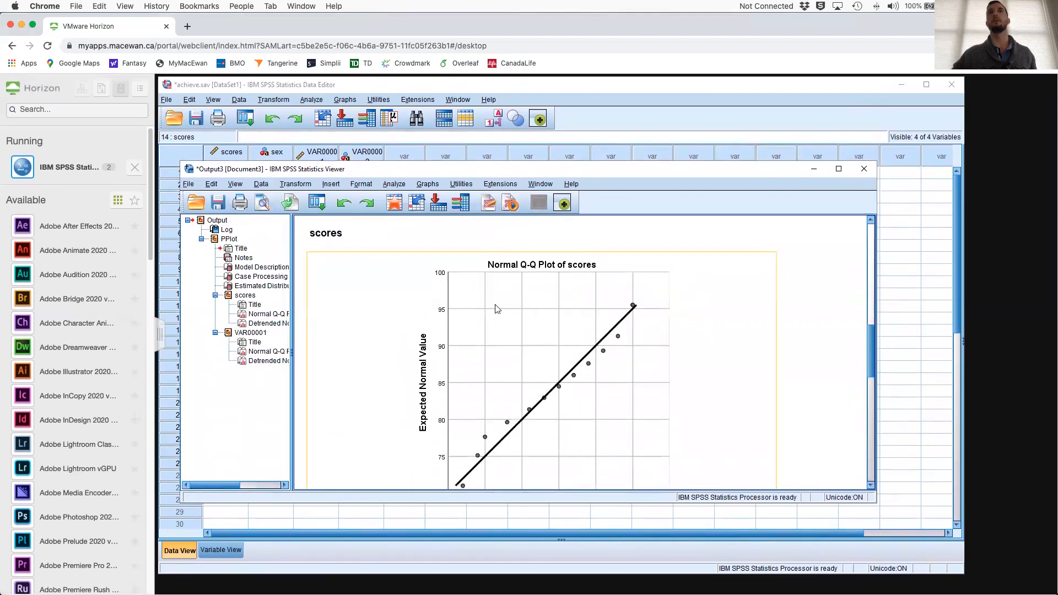
scroll(496, 308, down, 2)
drag(671, 171, 659, 73)
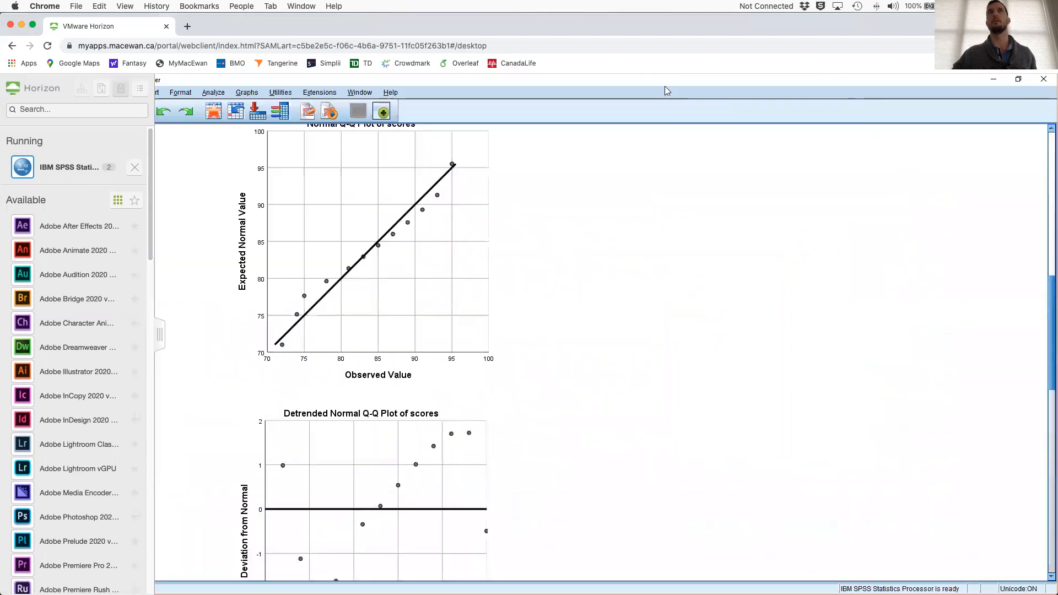
click(1019, 82)
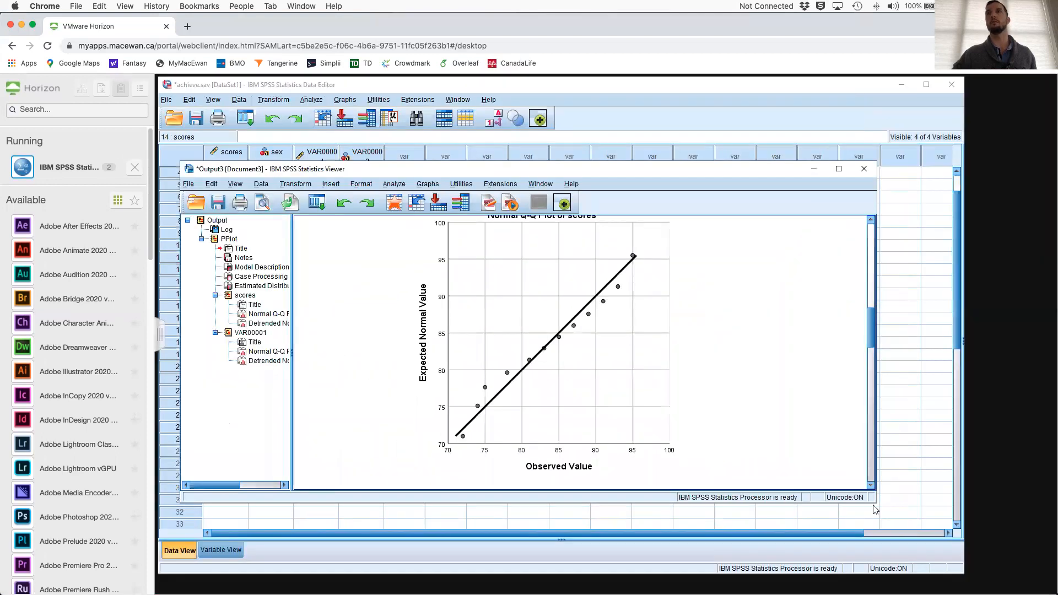
drag(875, 502, 963, 564)
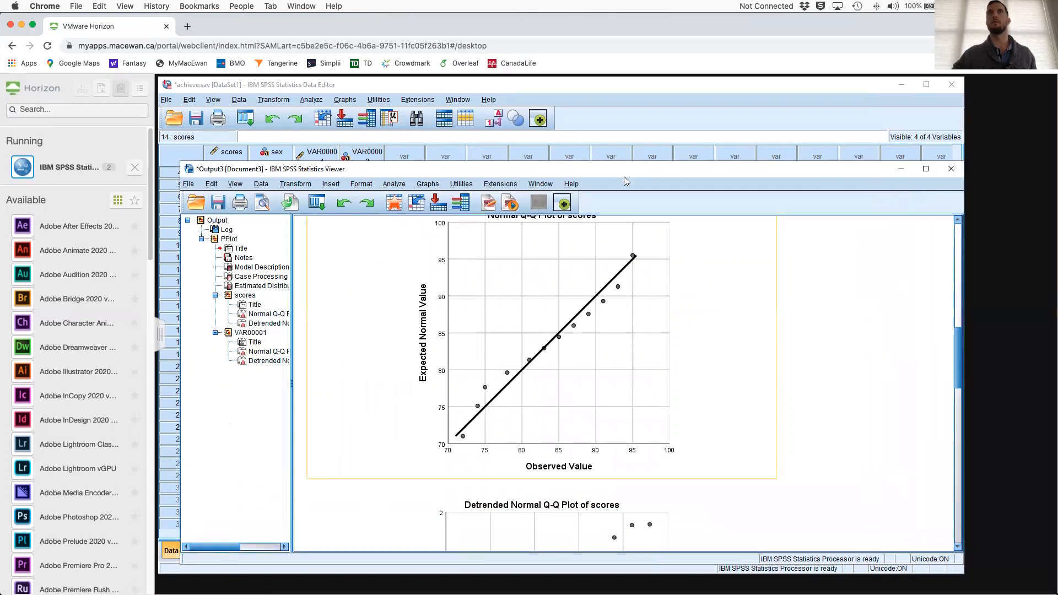
drag(624, 162, 622, 88)
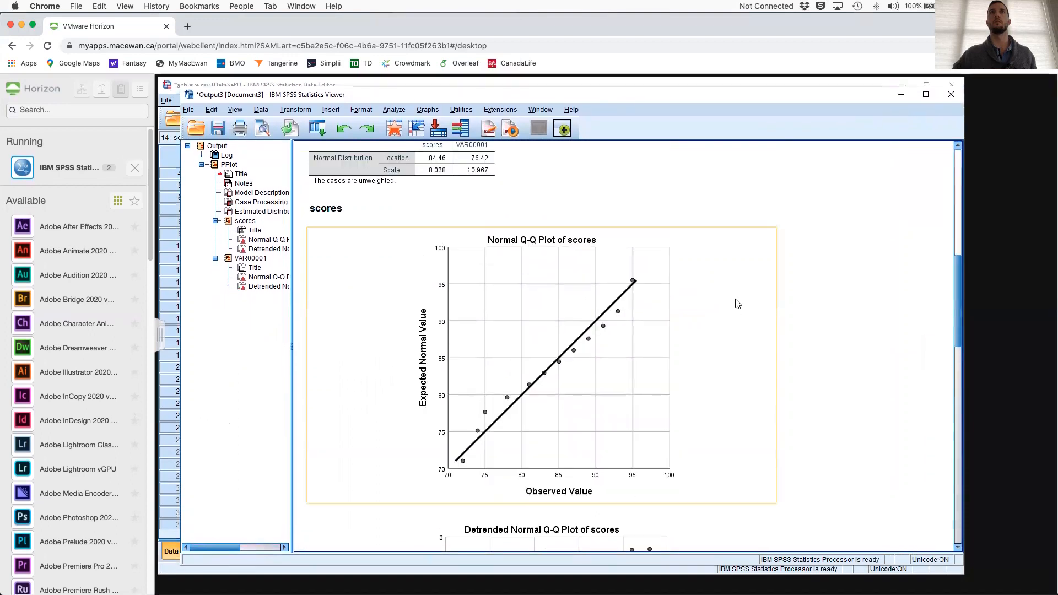
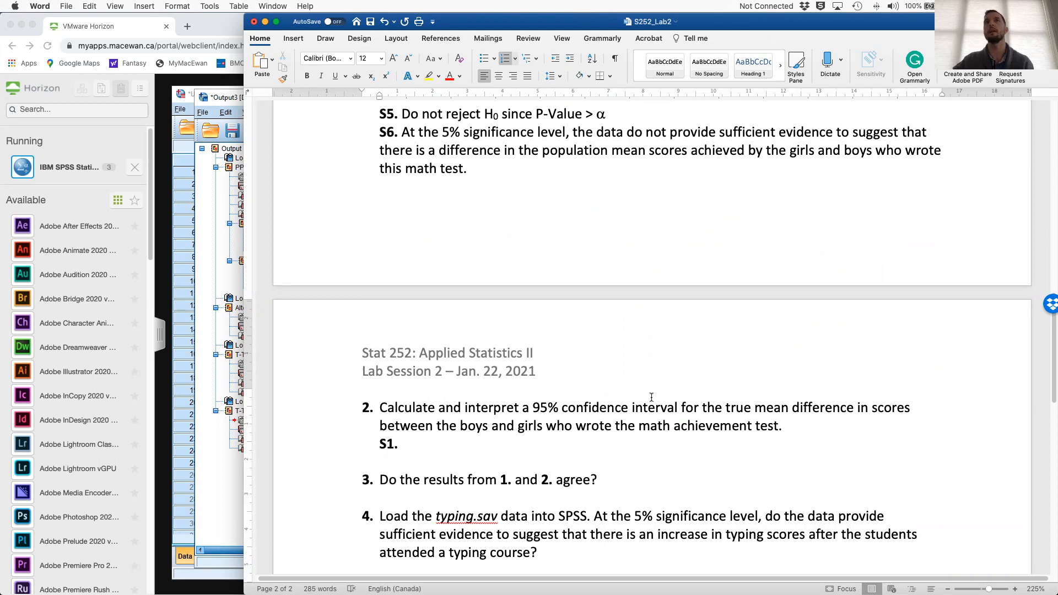
- Review the question 1 hypothesis test in Word, and open the Independent-Samples T Test for the Untitled3 data in SPSS
scroll(685, 391, up, 2)
scroll(686, 393, up, 3)
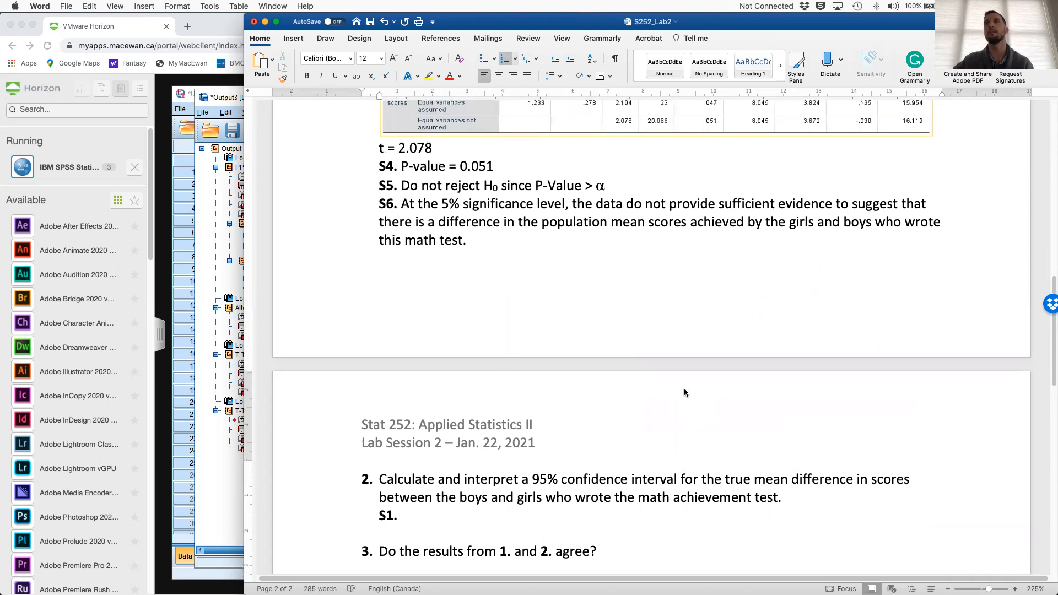
scroll(684, 389, down, 1)
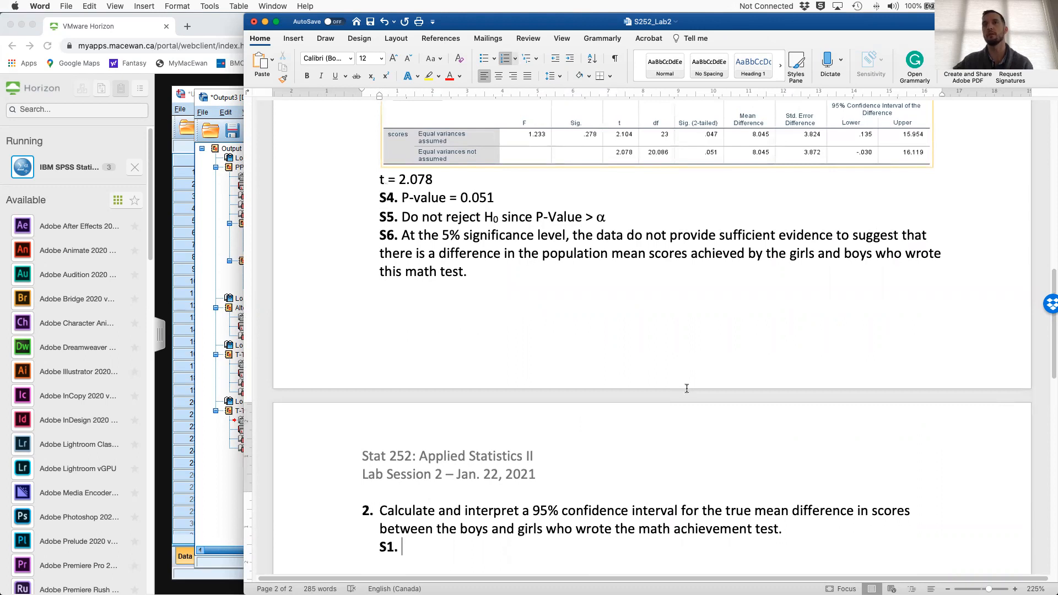
scroll(687, 389, up, 4)
scroll(684, 387, up, 5)
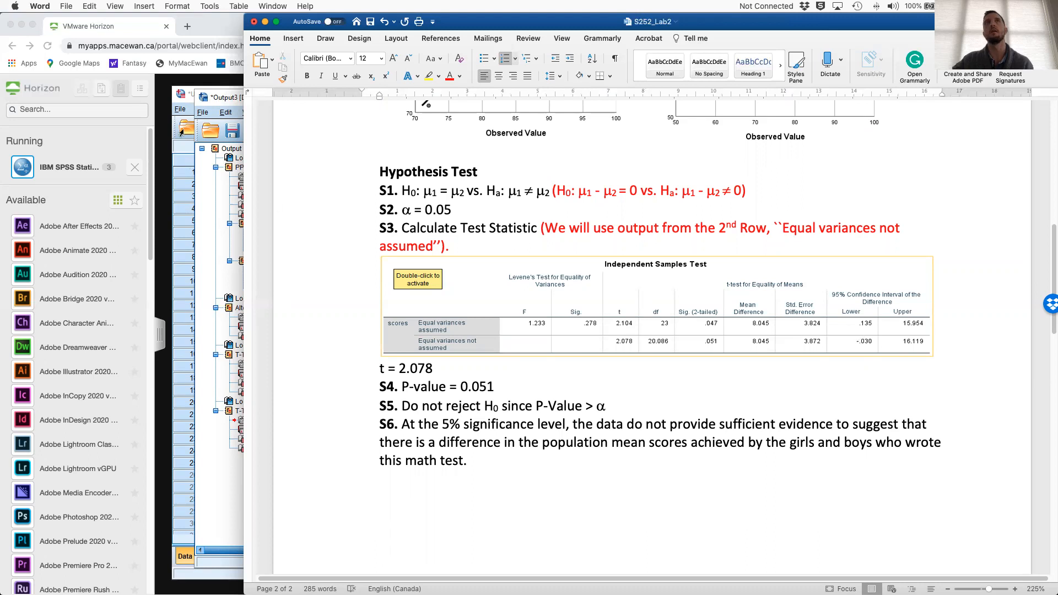
click(184, 97)
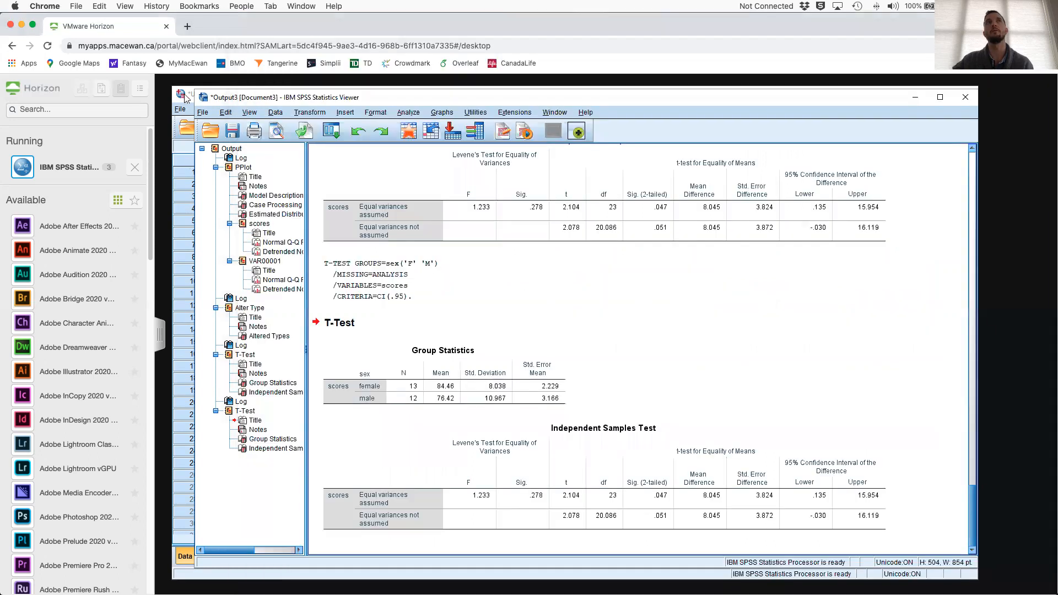
click(185, 98)
click(324, 109)
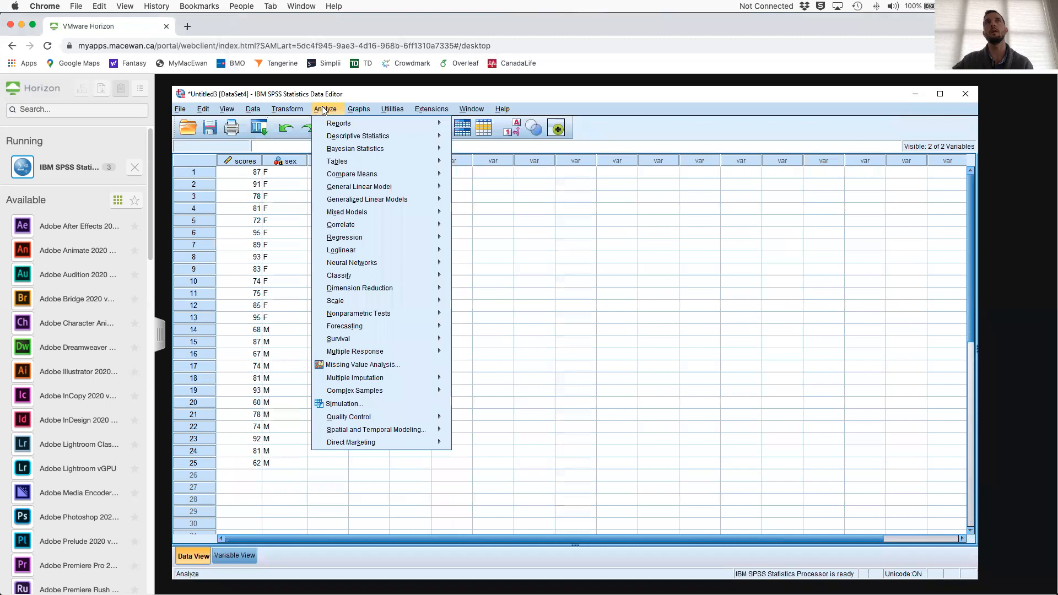
mouse_move(370, 178)
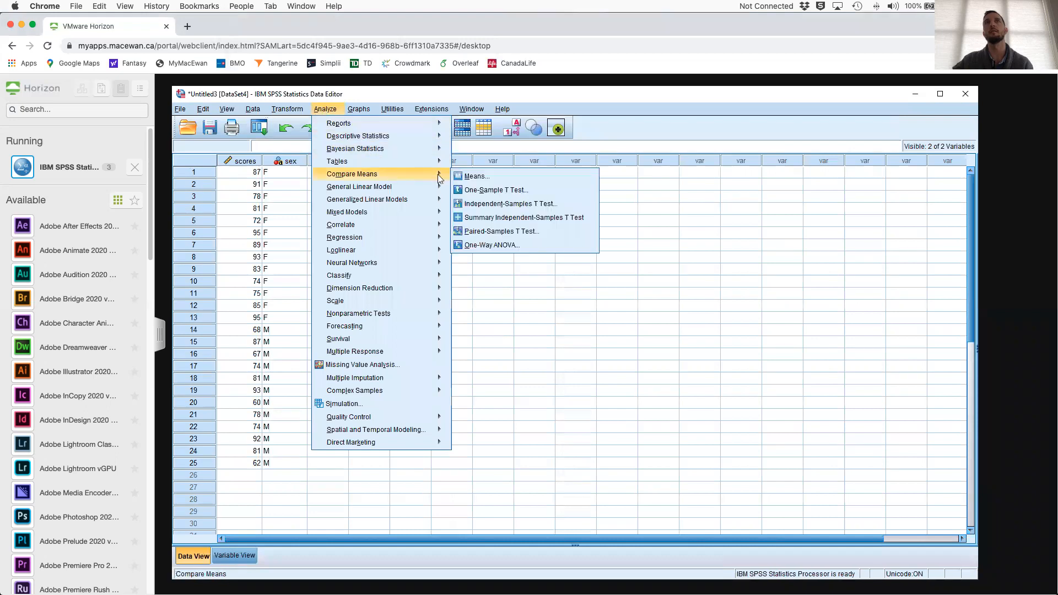
click(486, 203)
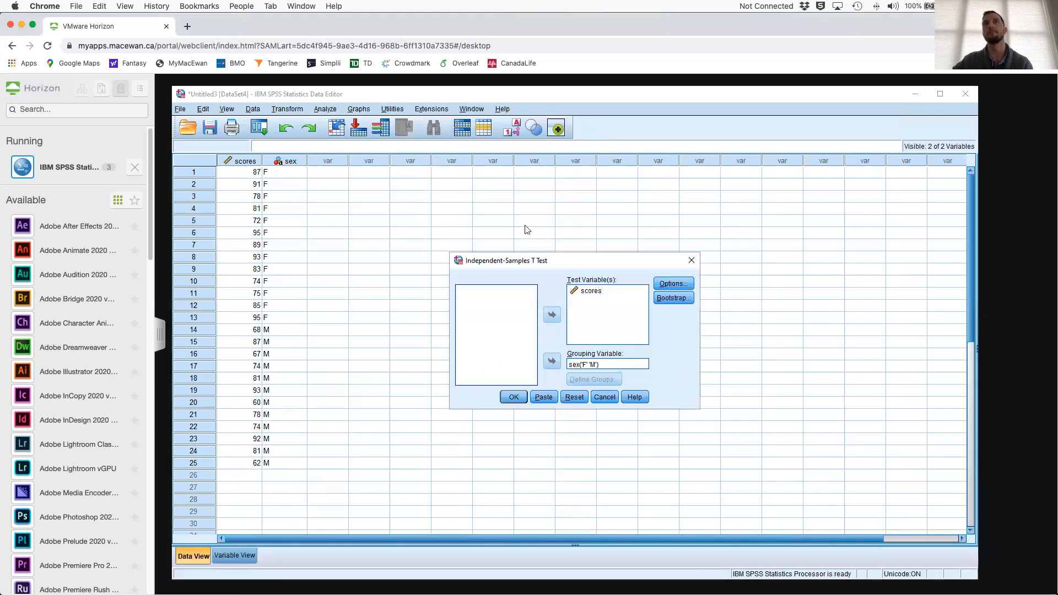
drag(642, 262, 604, 261)
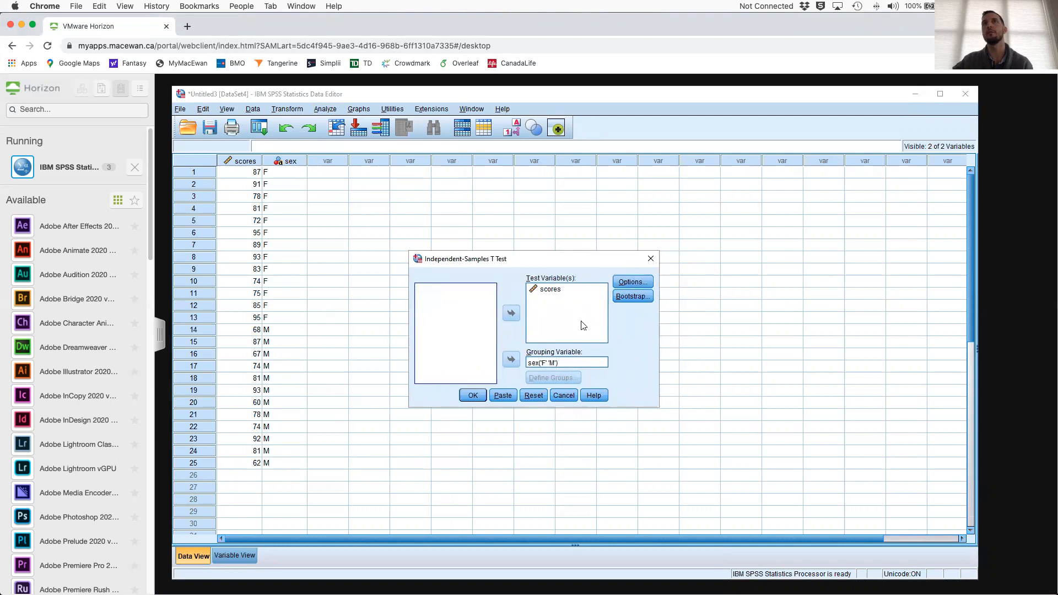
click(635, 282)
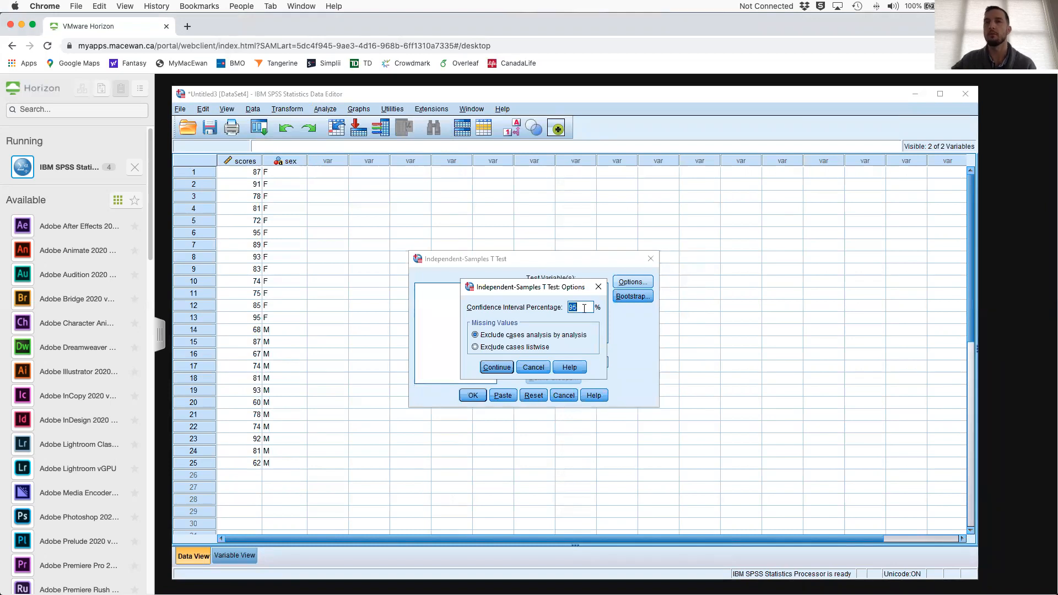
text(90)
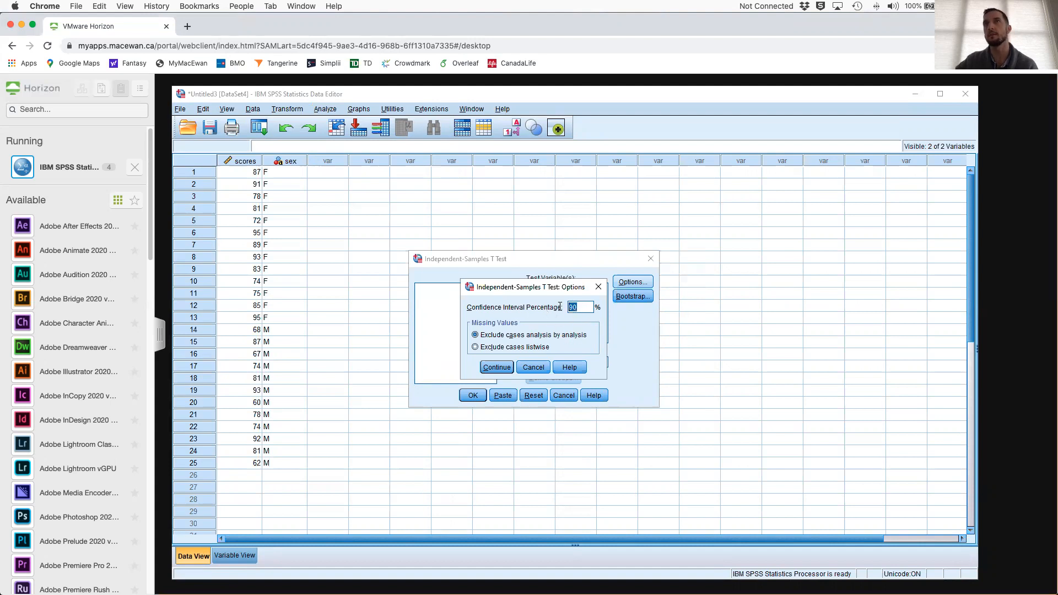
key(BackSpace)
text(9)
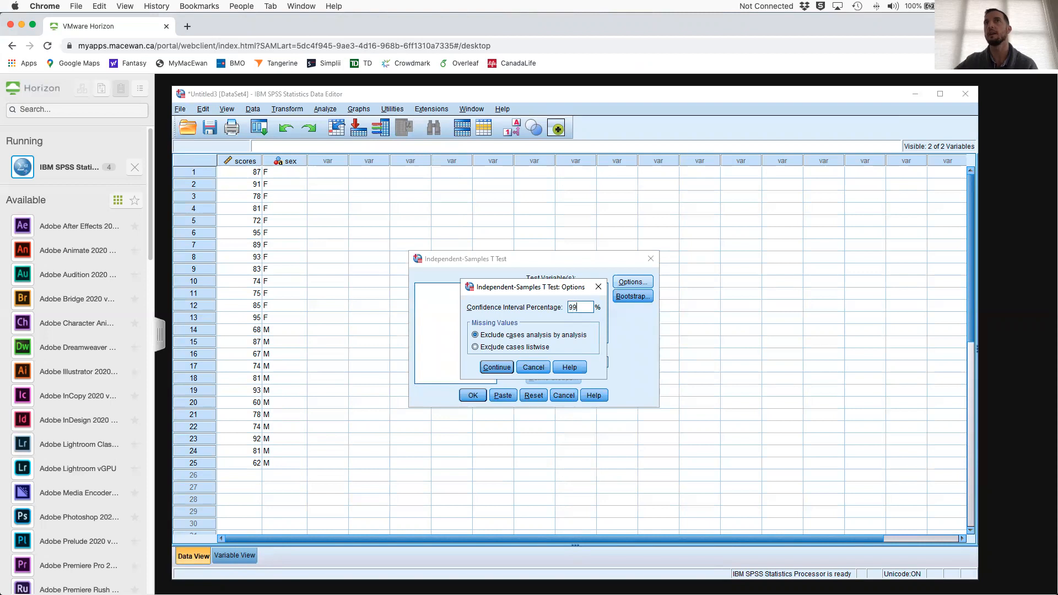
double_click(572, 306)
text(95)
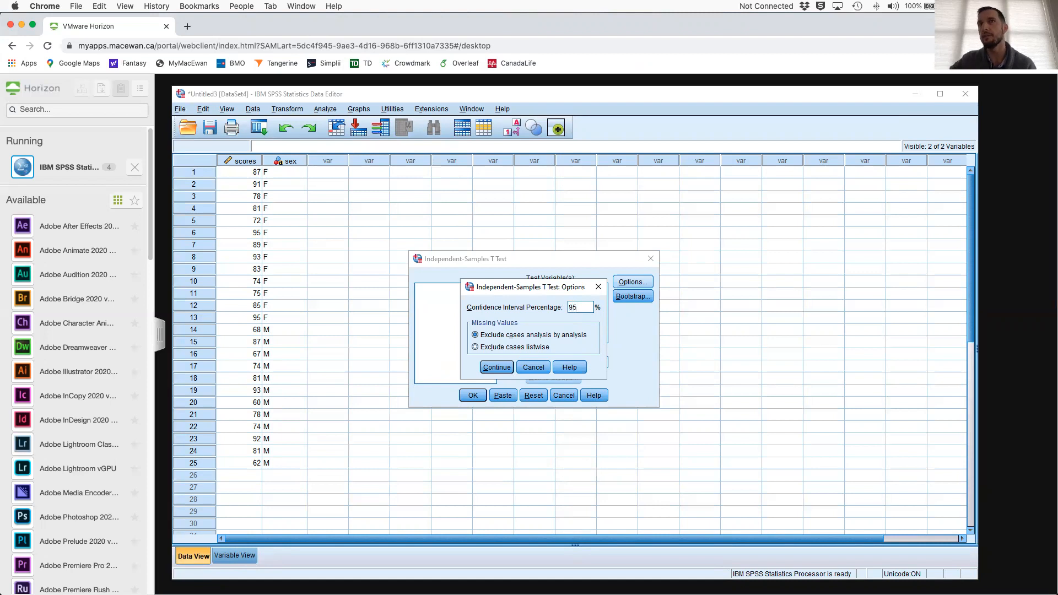
click(528, 368)
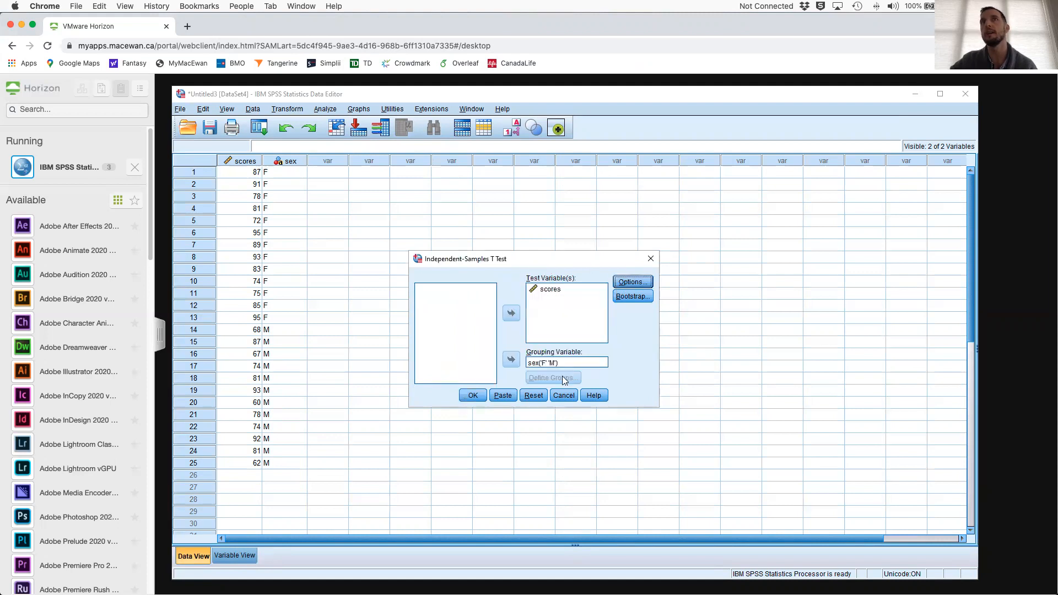
- Run the independent-samples t-test of scores grouped by sex with a 95% confidence interval
click(629, 281)
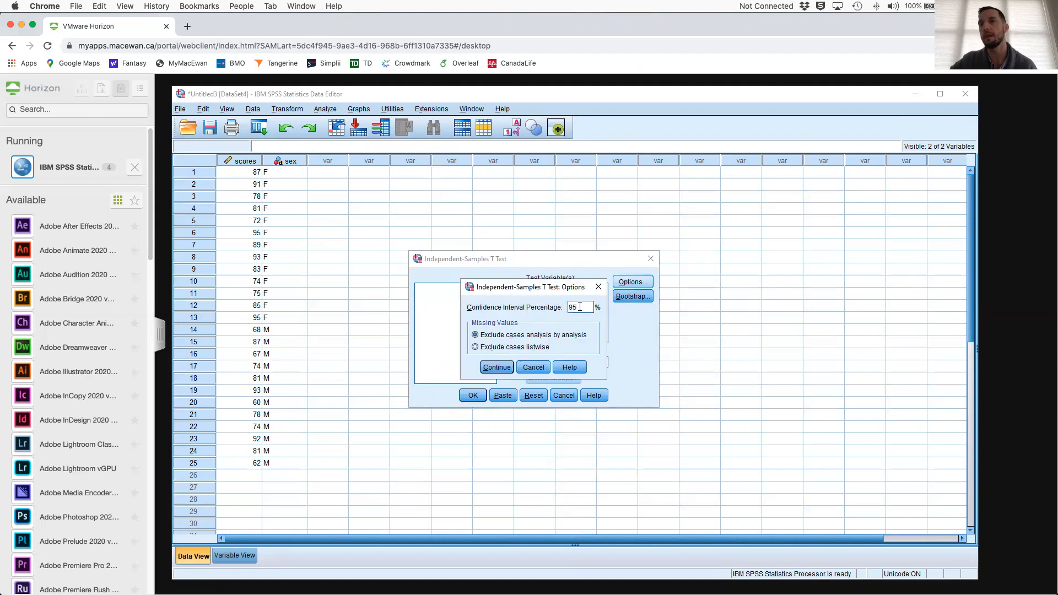
click(487, 368)
click(473, 396)
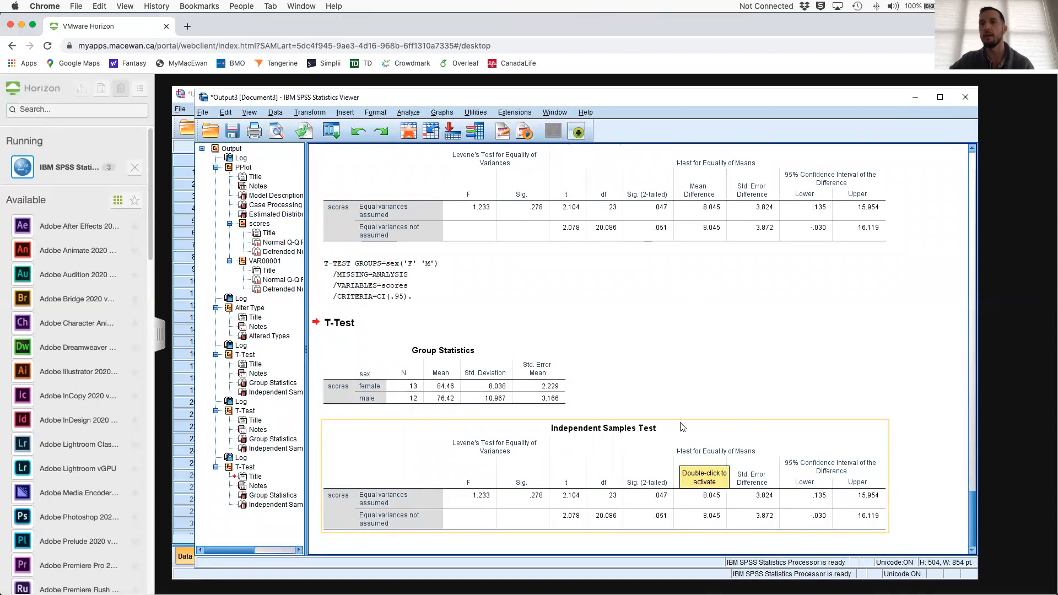
key(ctrl+Up)
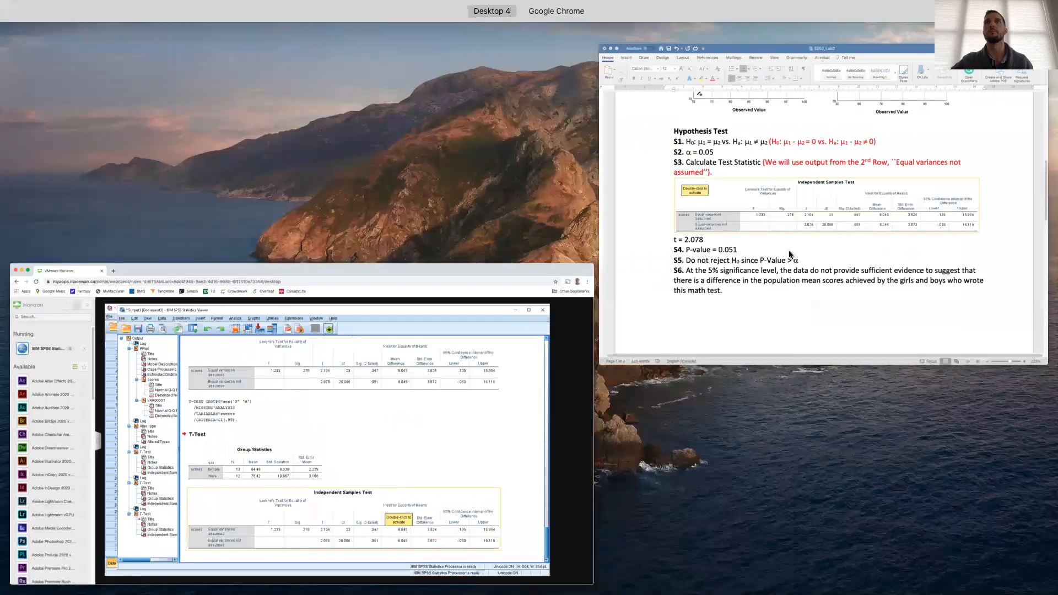
- Switch to the Word lab document, write "Give the confidence interval" after S1 of question 2, and paste the Independent Samples Test table below it
click(791, 253)
scroll(670, 298, down, 10)
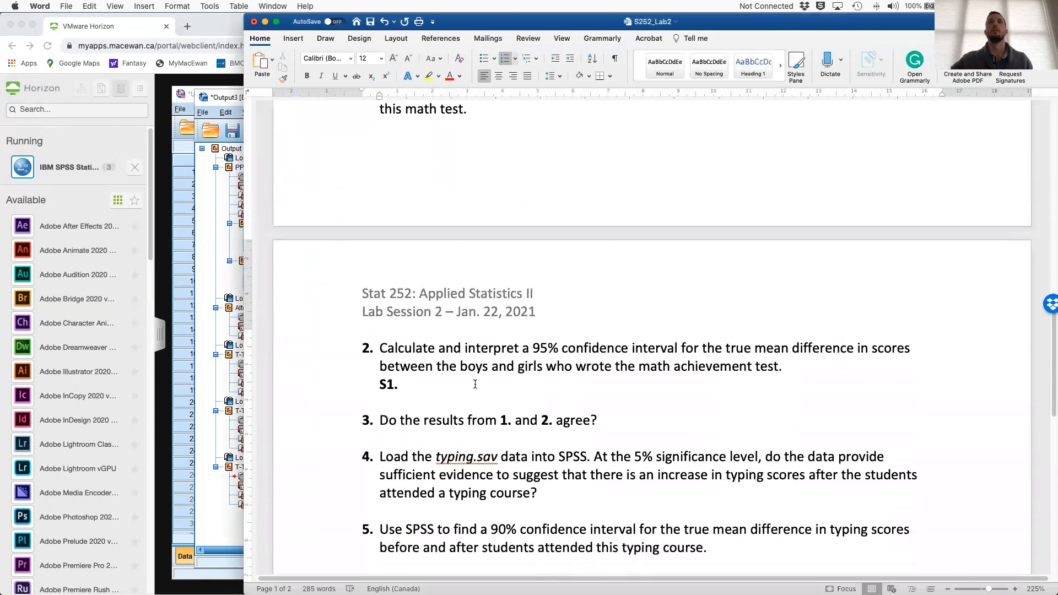
scroll(512, 381, up, 6)
scroll(507, 364, down, 12)
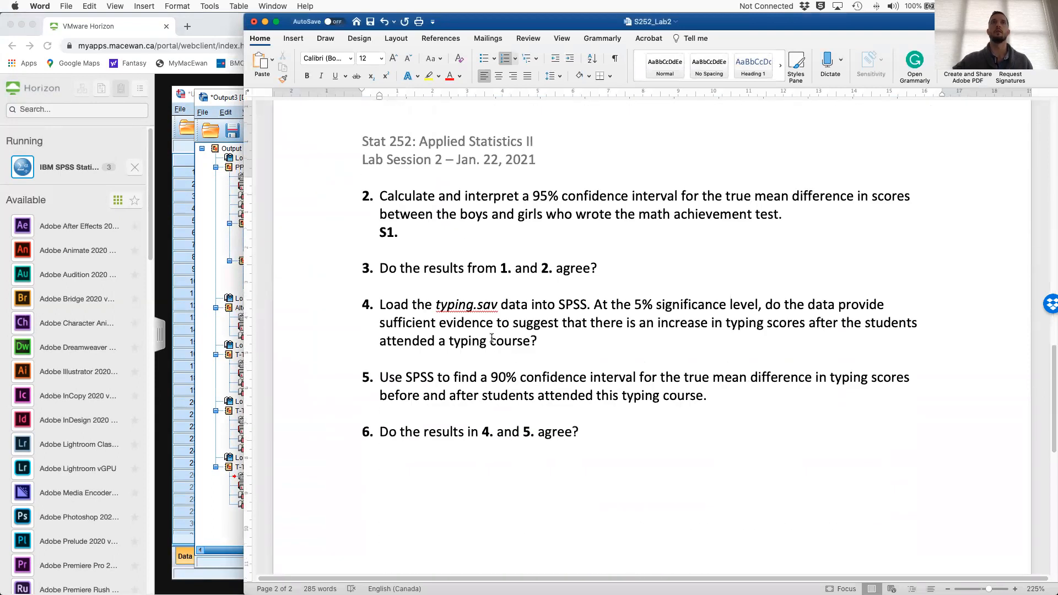
scroll(501, 338, up, 3)
text(Give the )
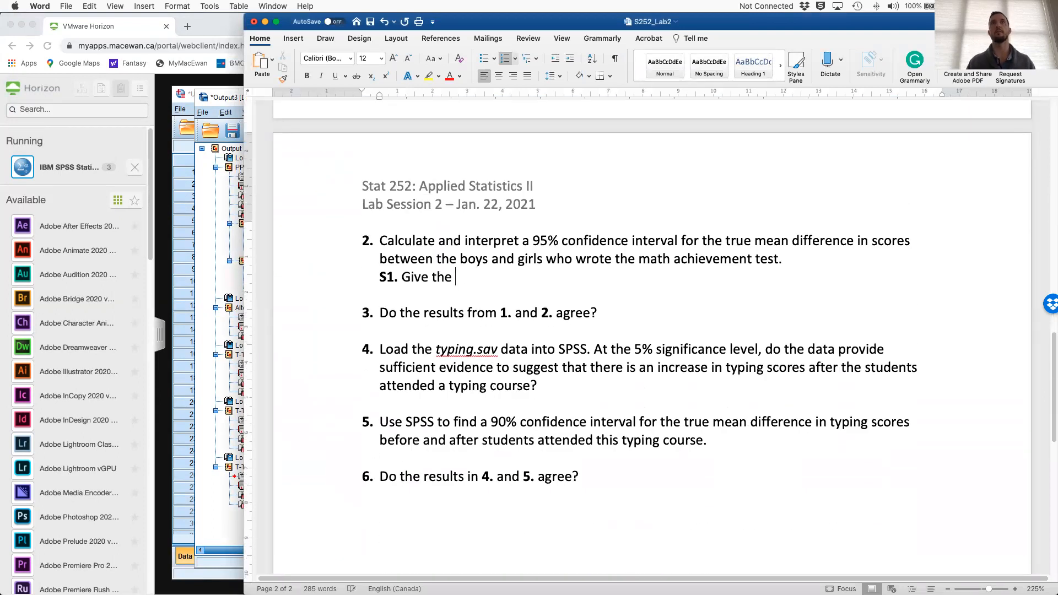
text(confidence interval)
key(Return)
key(super+v)
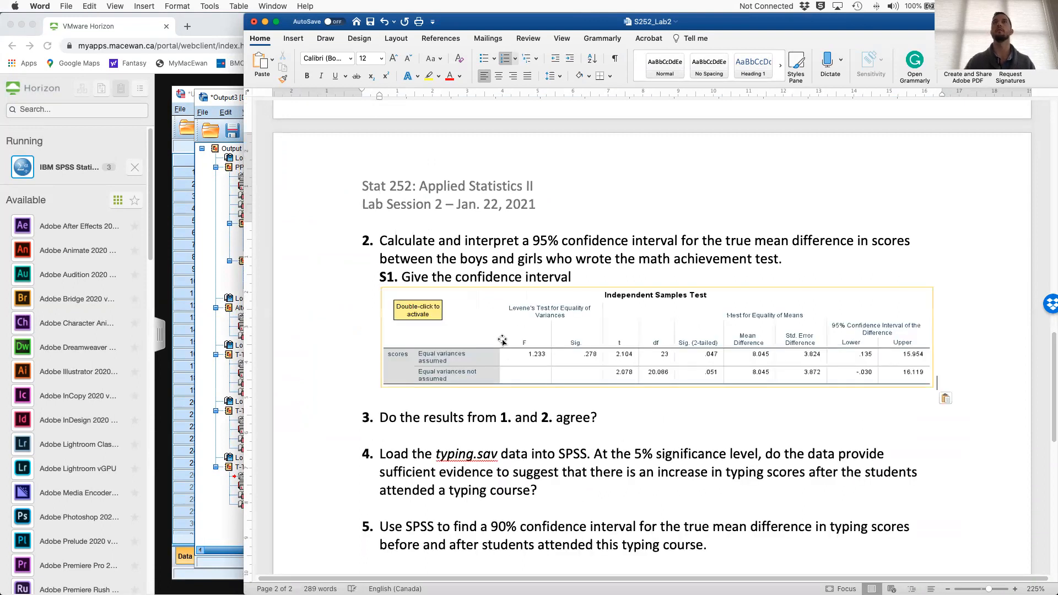
- State the interval below the pasted table as "The 95% CI is (-0.030, 16.119)"
text(T)
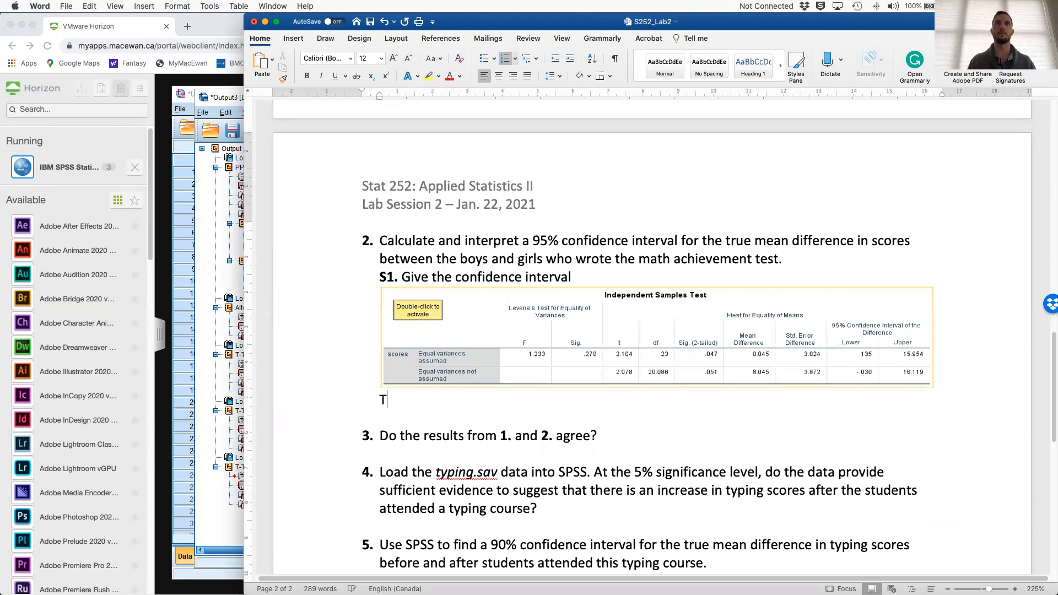
text(he 95% CI)
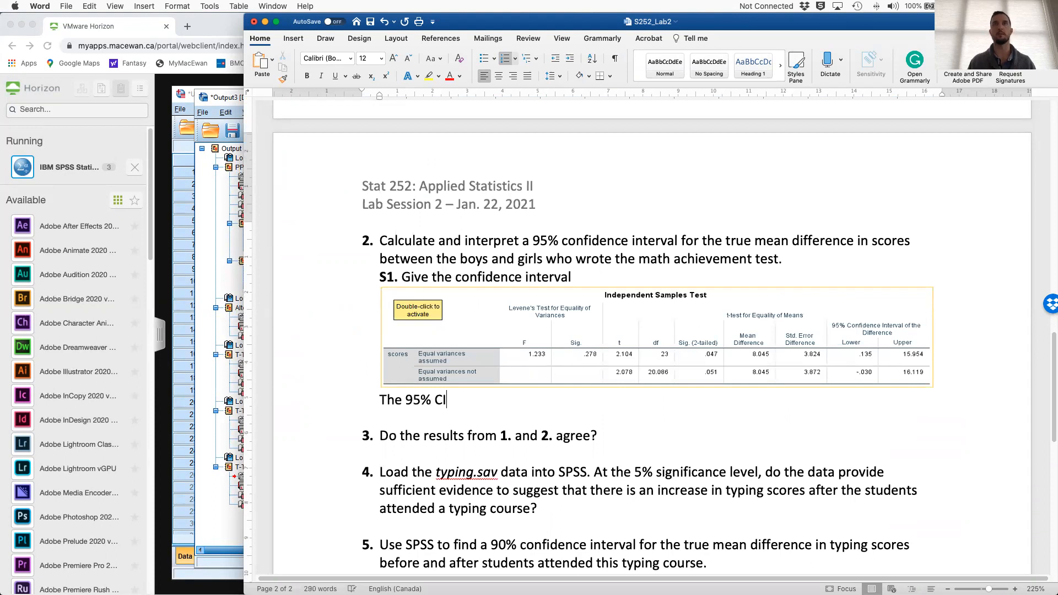
text( is (-0.03)
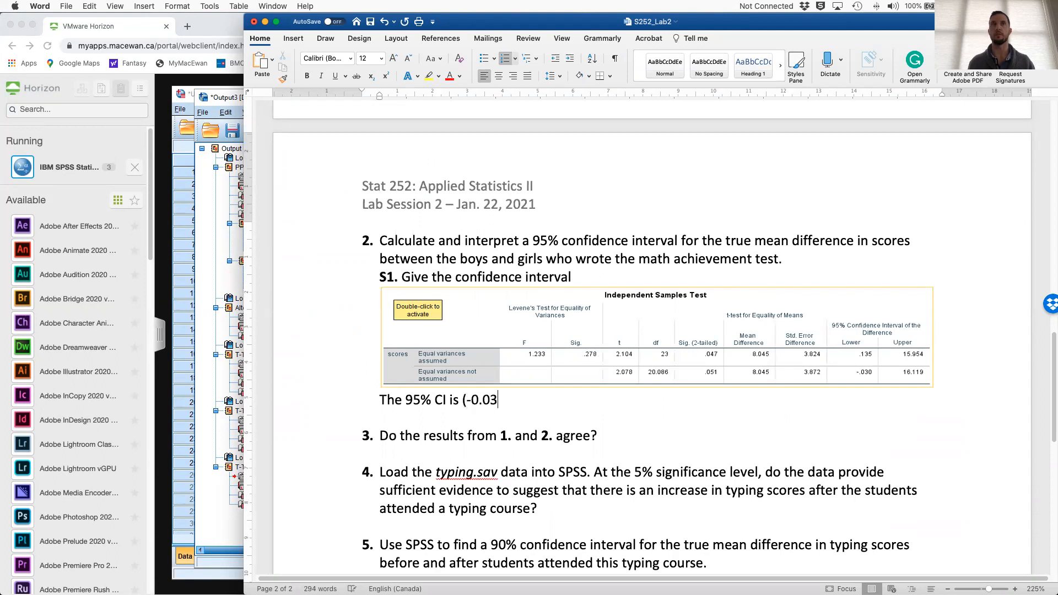
text(0, 16)
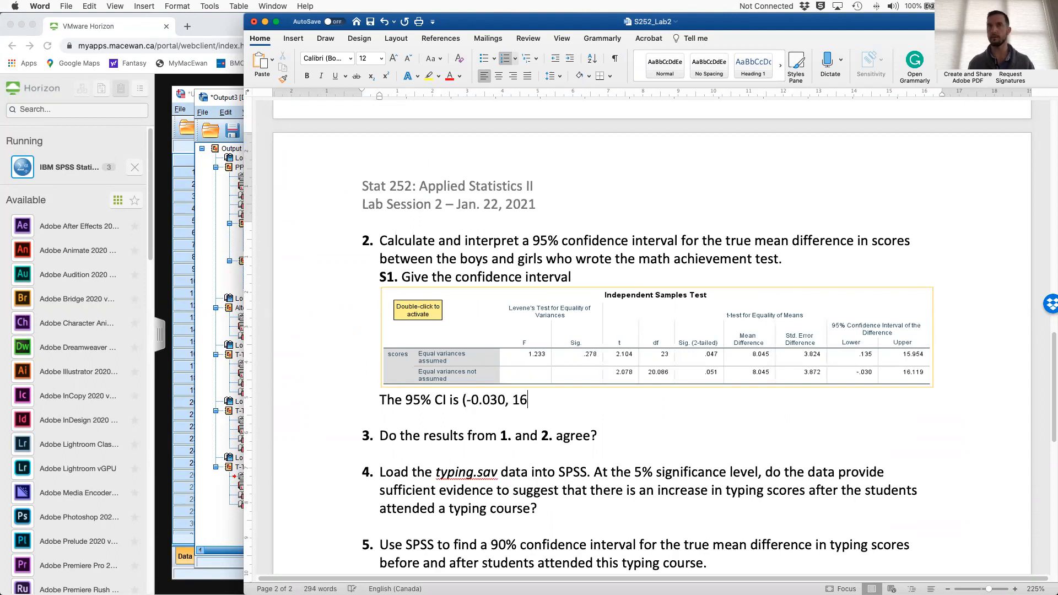
text(.119))
key(Return)
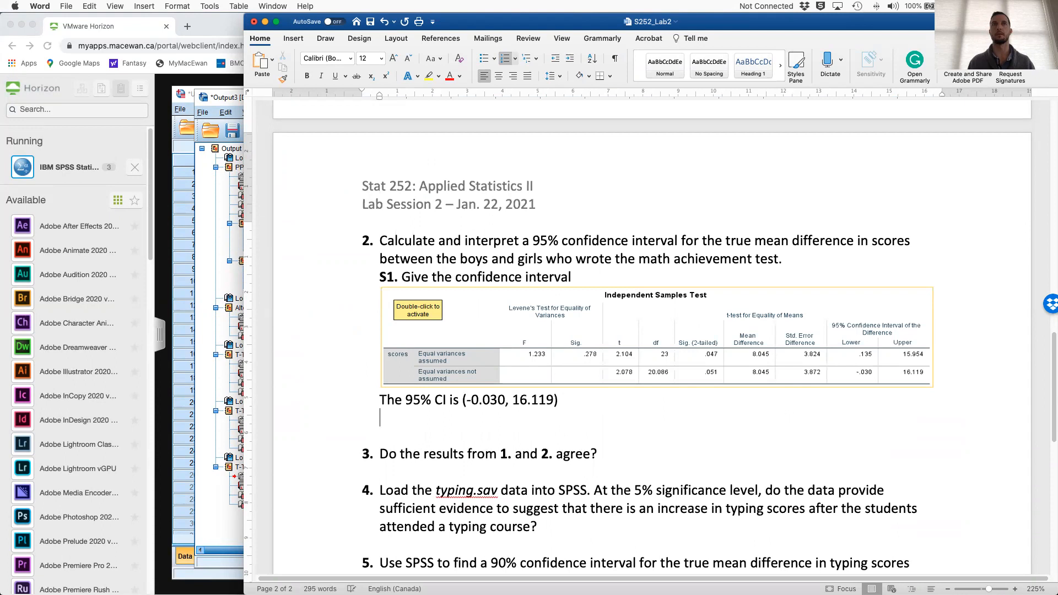
- Add a bold "S2." label below the interval and begin its interpretation with "We are 95% confident that the true mean difference in"
key(super+b)
text(S2.)
key(super+b)
text(We are)
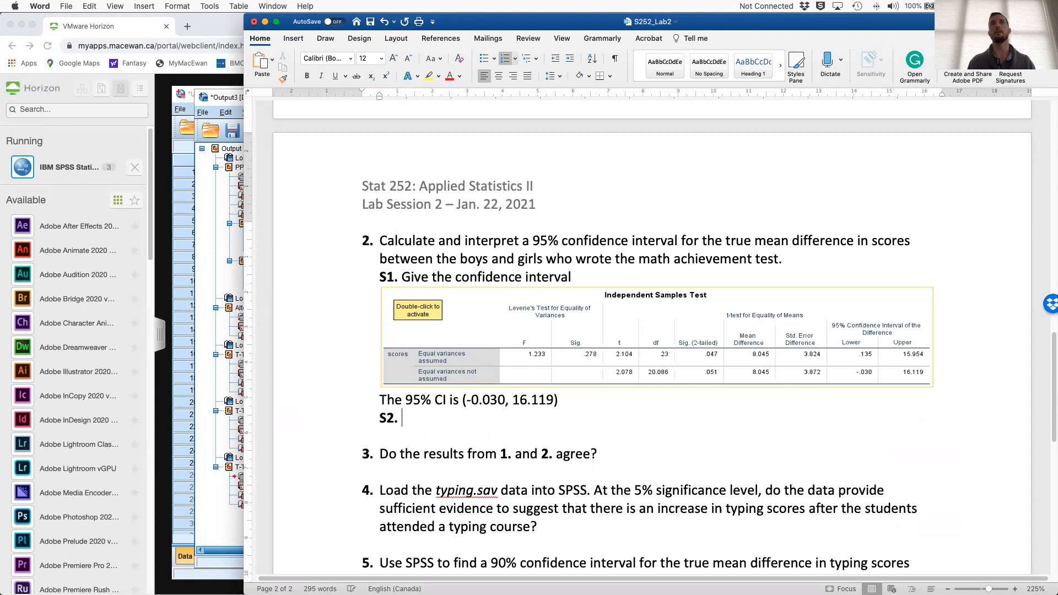
text( 95% confidence)
key(BackSpace)
key(BackSpace)
text(t that the true mean difference in)
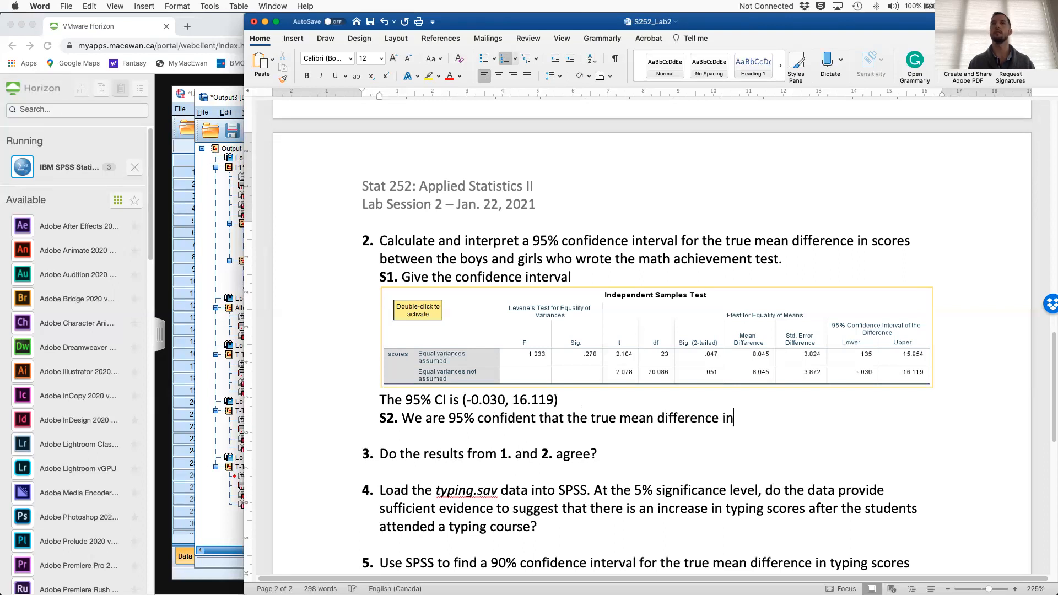
- Complete the S2 interpretation with "scores on the math achievement test between girls and boys is between -0.030 and 16.119."
text( score)
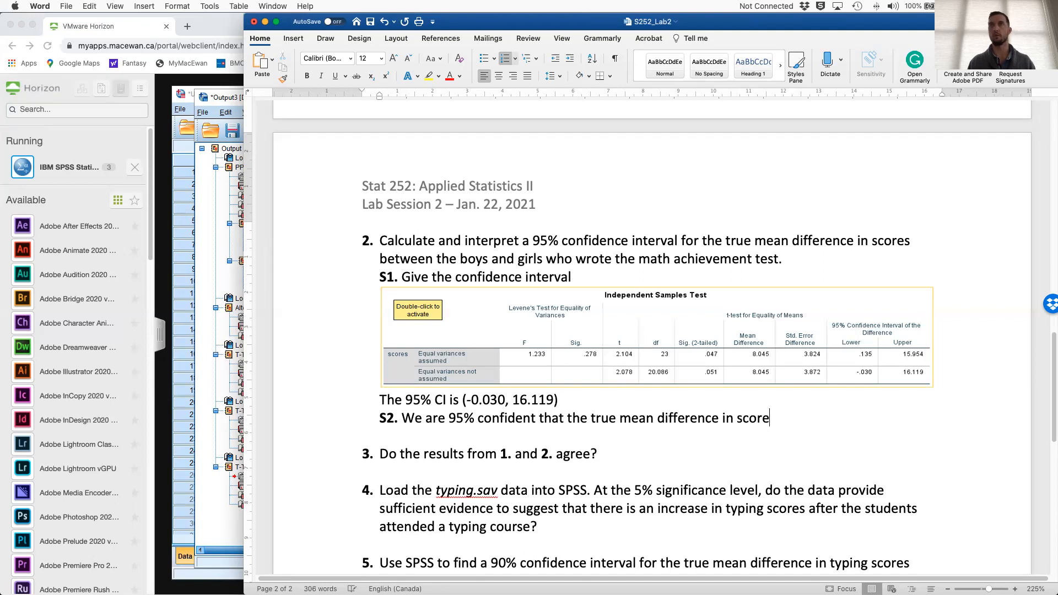
text(s on the math achiev)
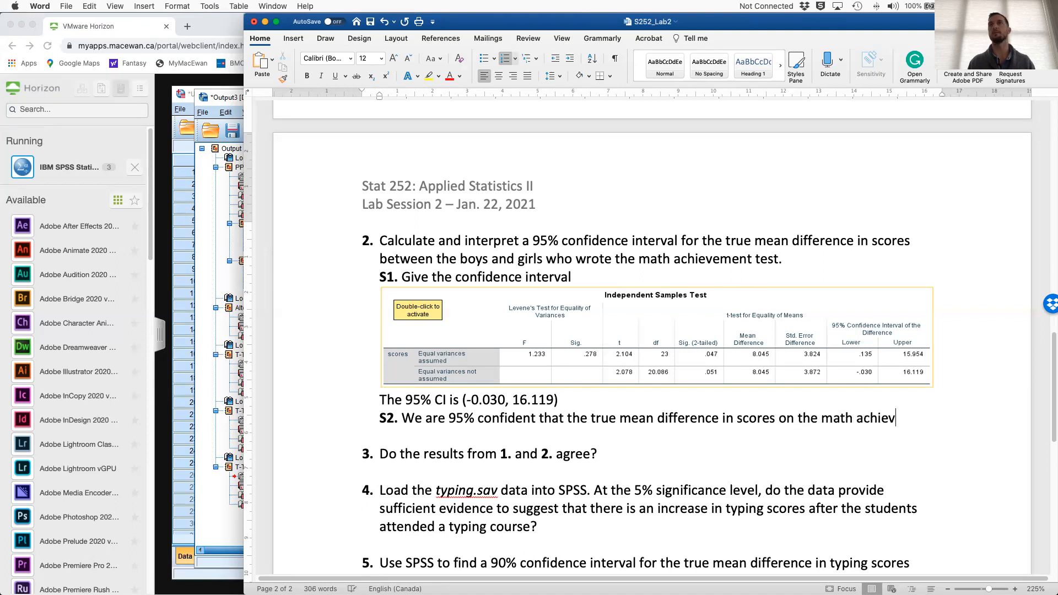
text(ement test between t)
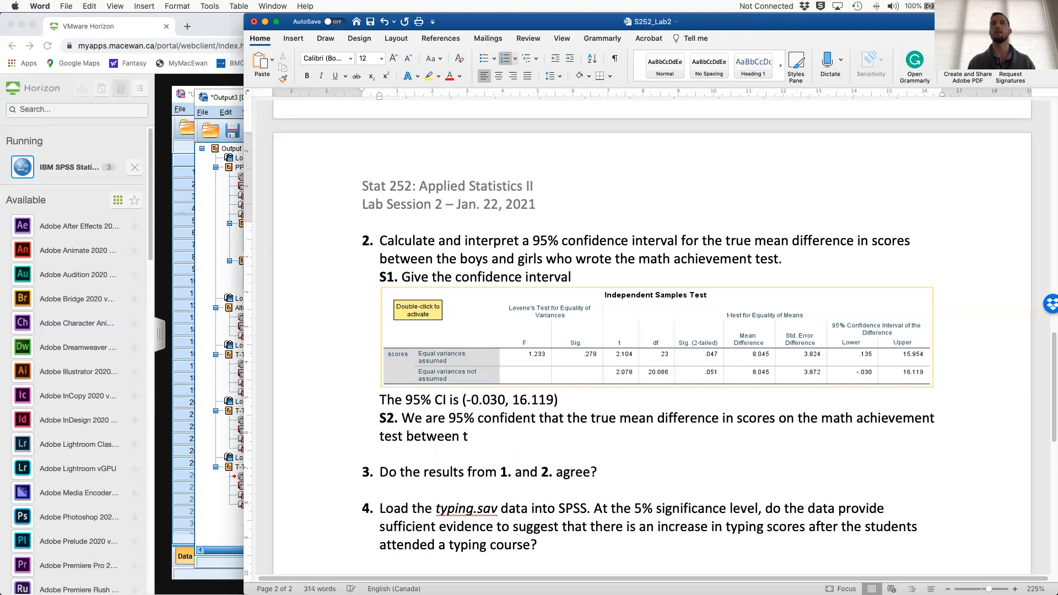
key(BackSpace)
text(girls and boys is between)
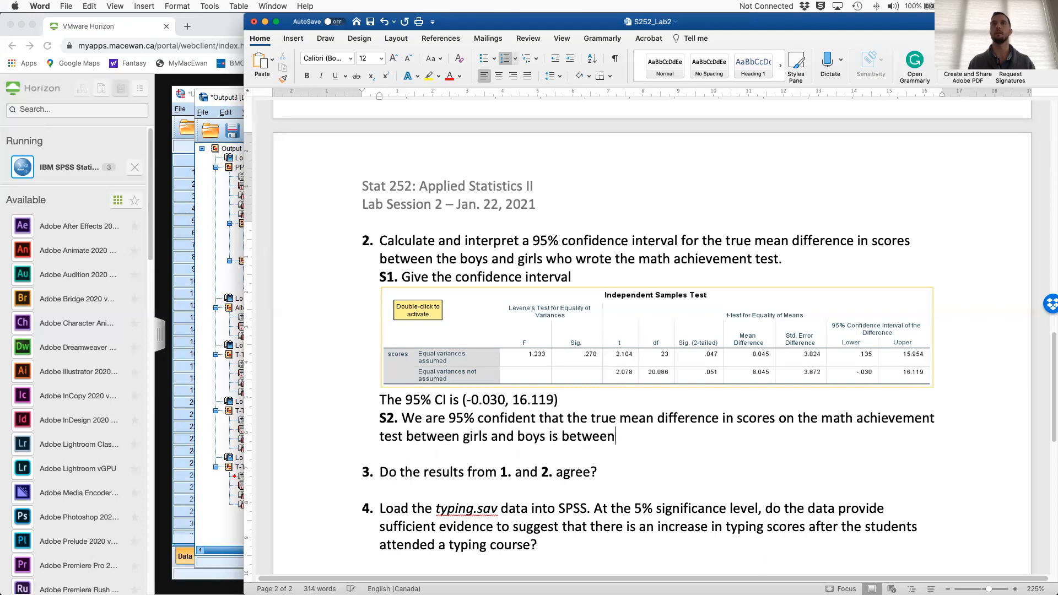
text( -0.030)
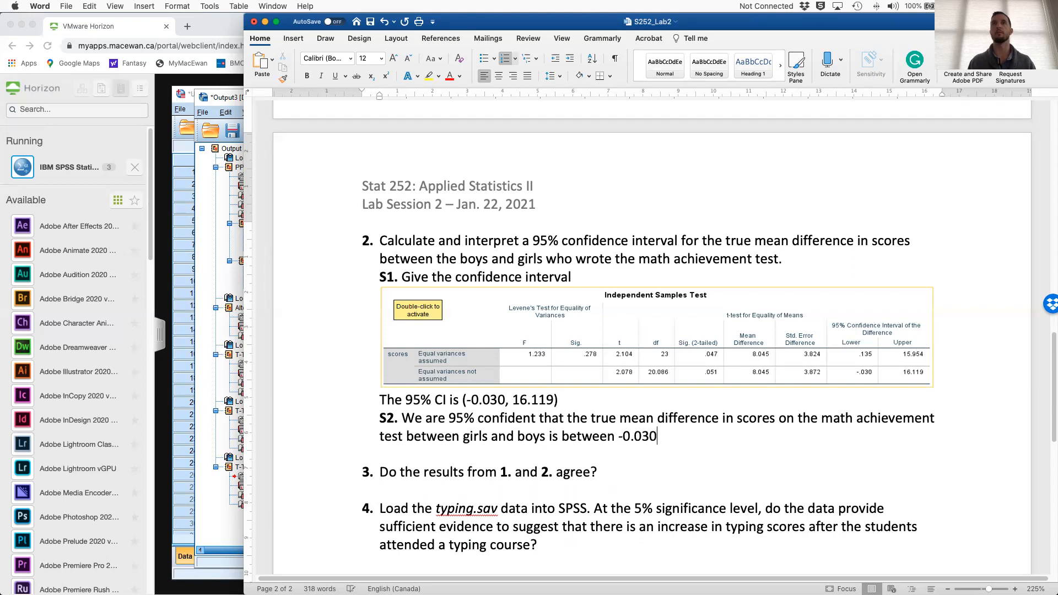
text( and 16.119.)
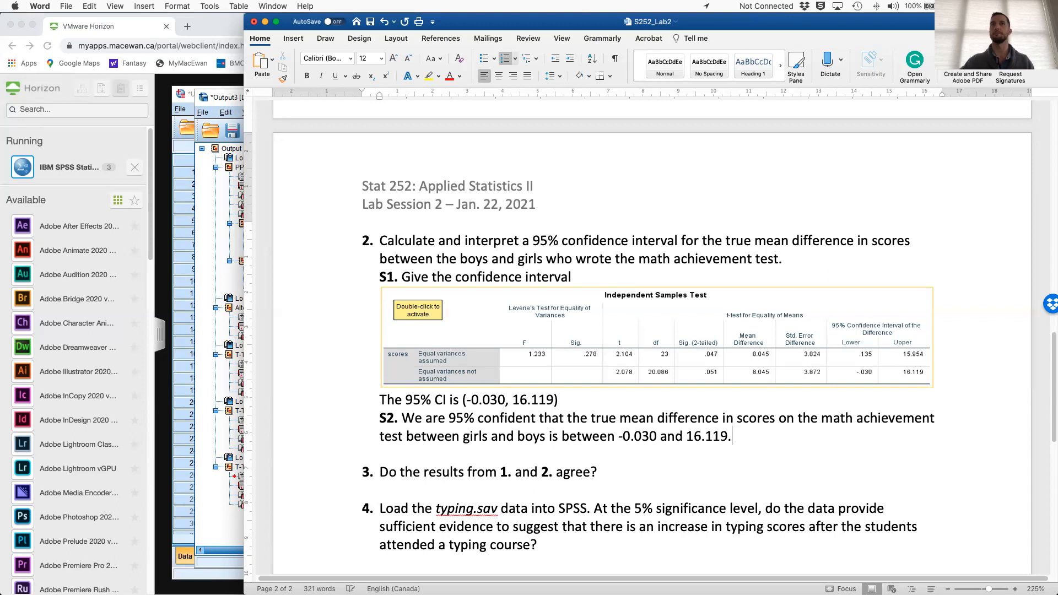
- Begin an answer on a new line beneath question 3 with "In 1.", putting "1." in bold
scroll(714, 443, down, 1)
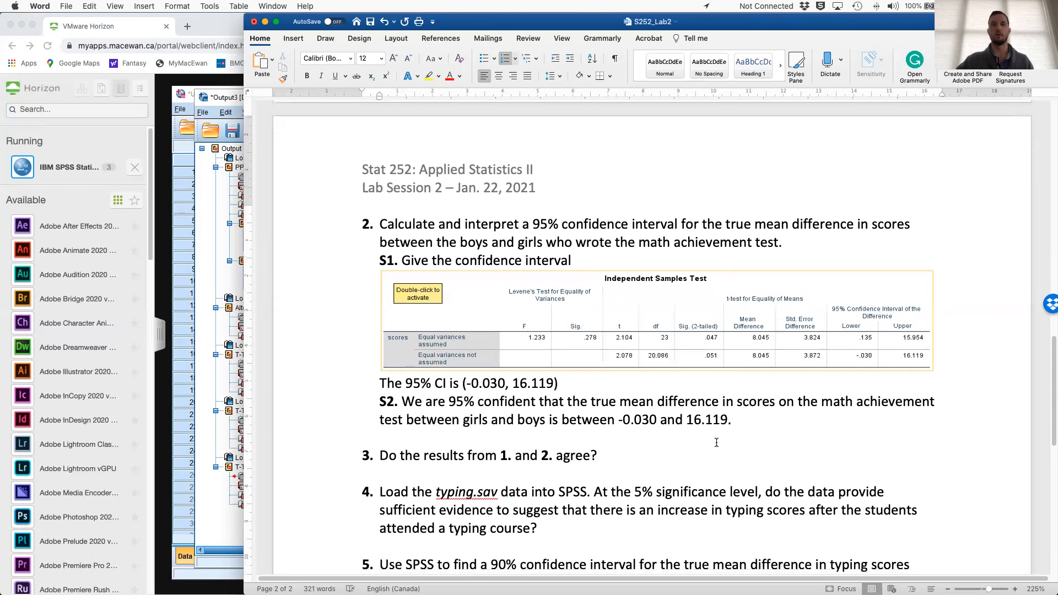
scroll(716, 442, down, 1)
scroll(762, 440, down, 1)
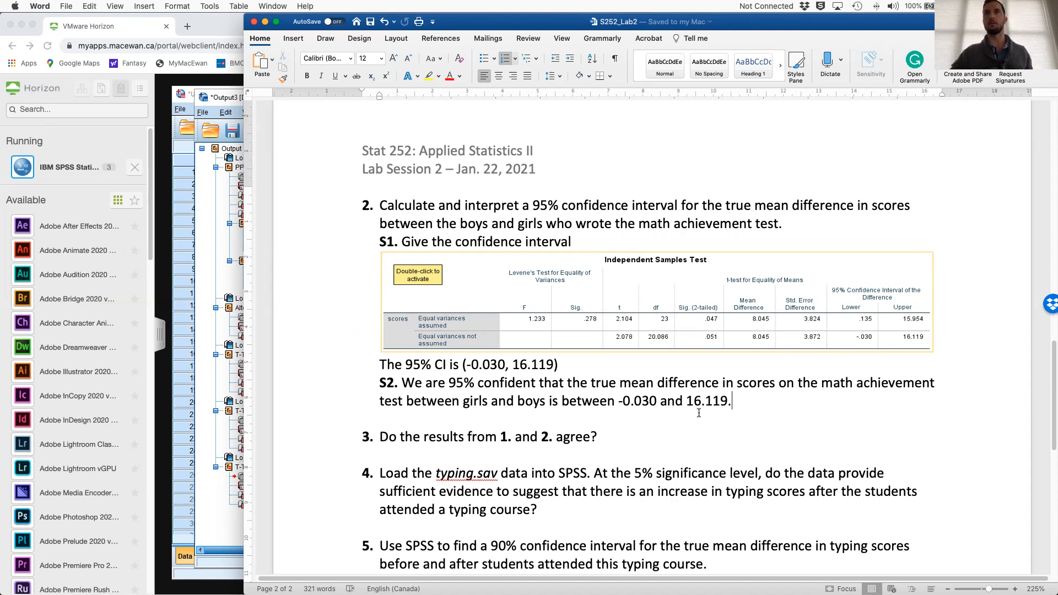
key(Down)
key(End)
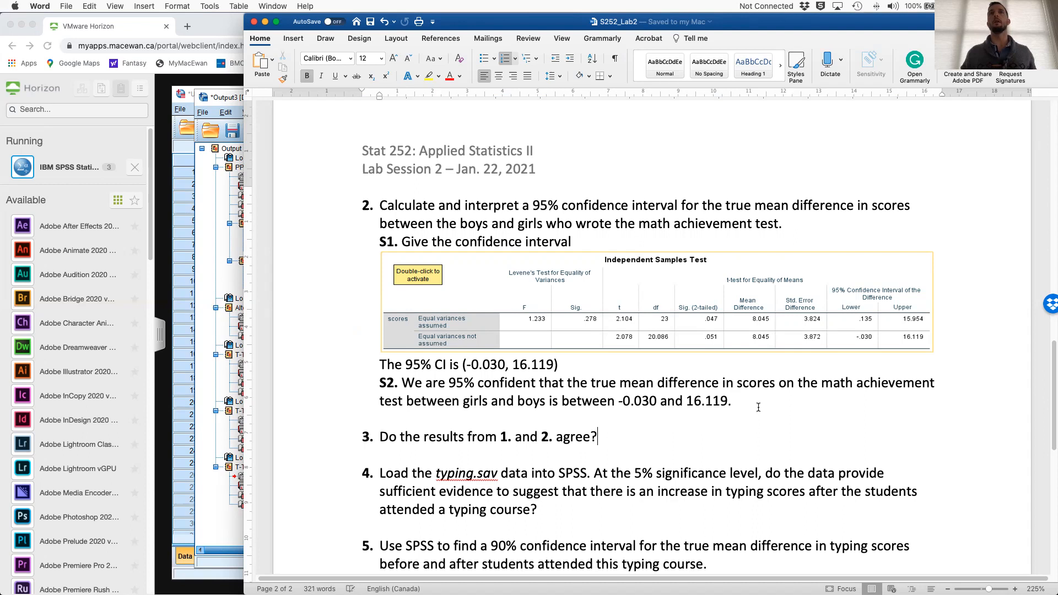
key(Return)
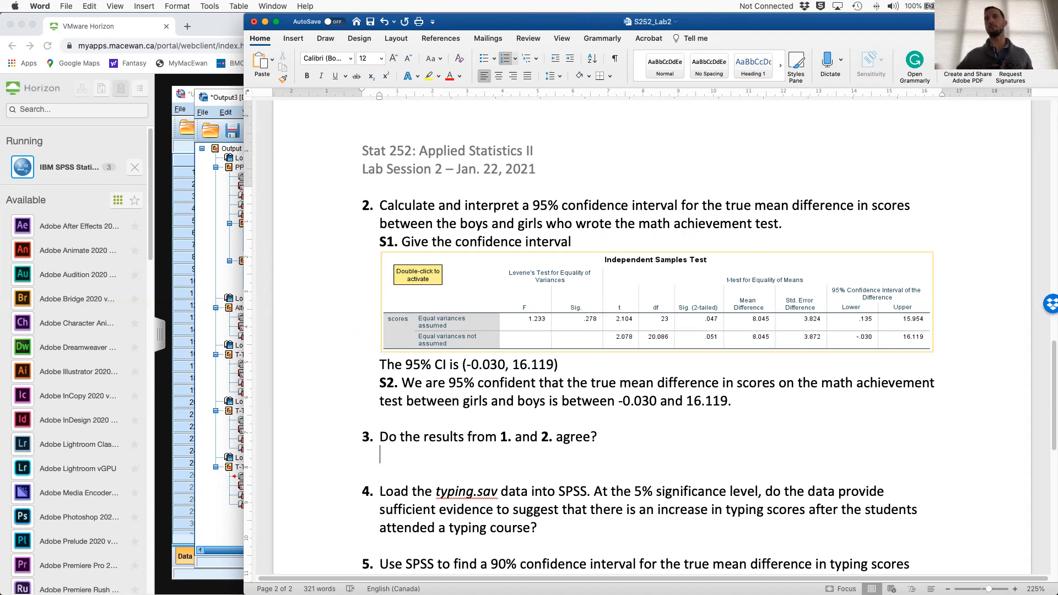
scroll(738, 427, up, 1)
scroll(738, 428, up, 4)
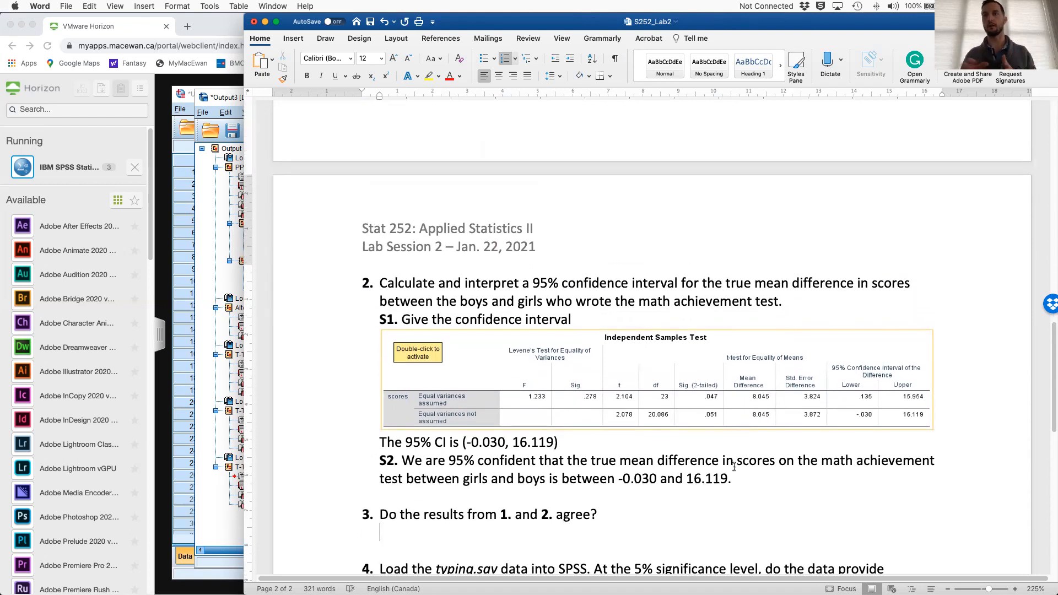
text(In)
key(super+b)
text(Q)
key(BackSpace)
text(1.)
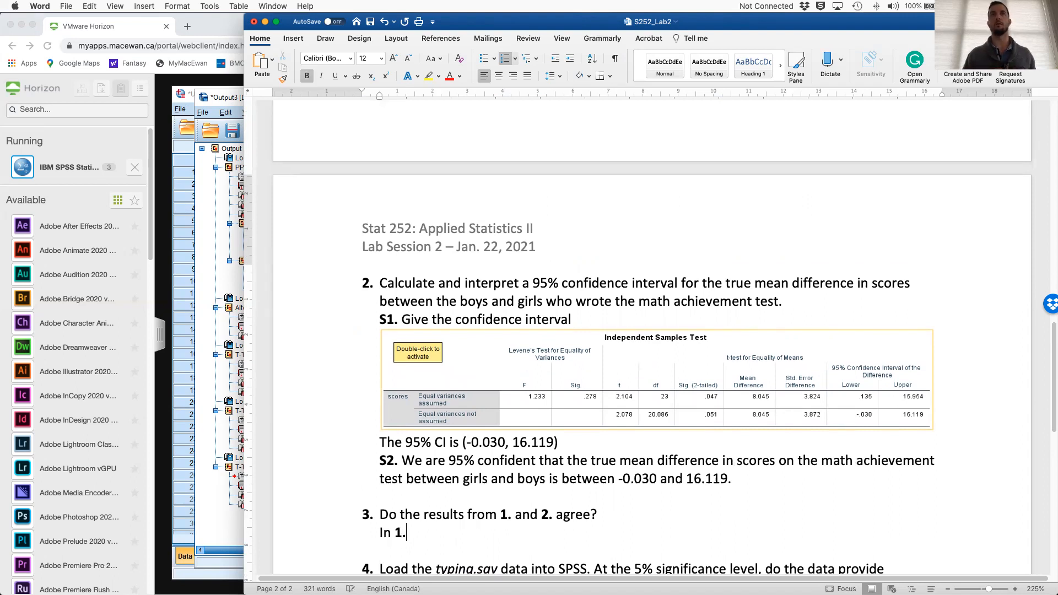
- Continue the question 3 answer with "We tested" in regular weight
text(test)
key(BackSpace)
key(BackSpace)
key(BackSpace)
key(BackSpace)
key(BackSpace)
key(BackSpace)
key(BackSpace)
key(BackSpace)
text(we tested)
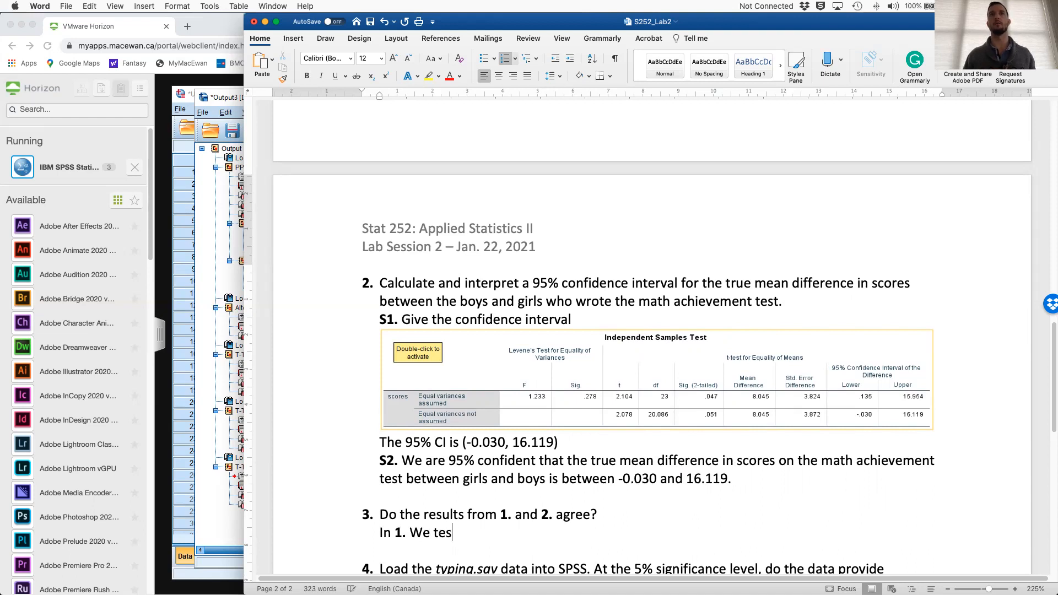
- Copy the H0: μ1 = μ2 vs. Ha: μ1 ≠ μ2 hypotheses from question 1 into the question 3 answer, and make "we" lowercase
scroll(556, 232, up, 10)
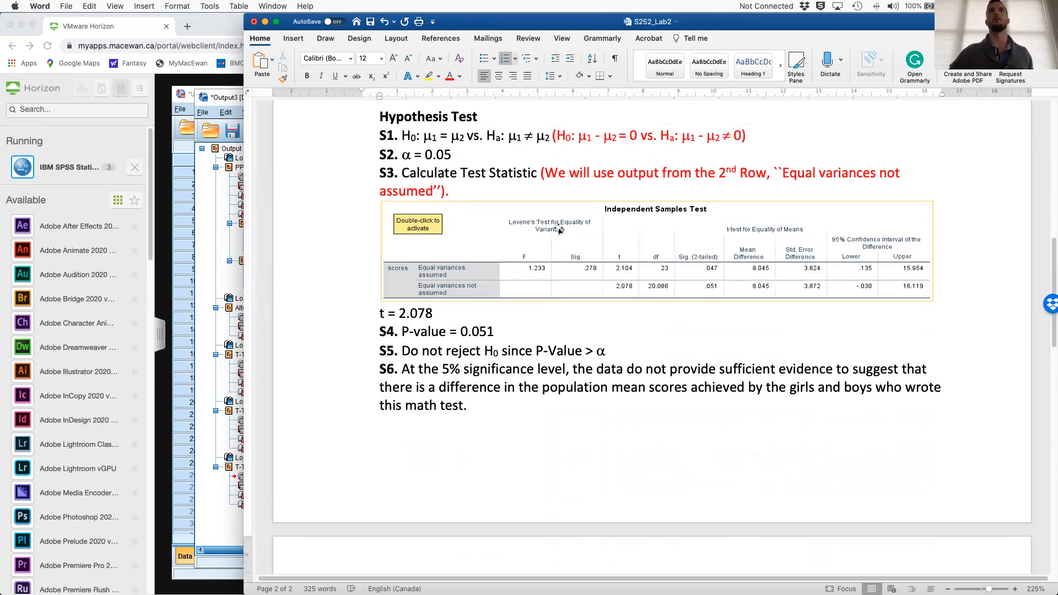
drag(403, 418, 547, 419)
key(super+c)
scroll(546, 424, down, 10)
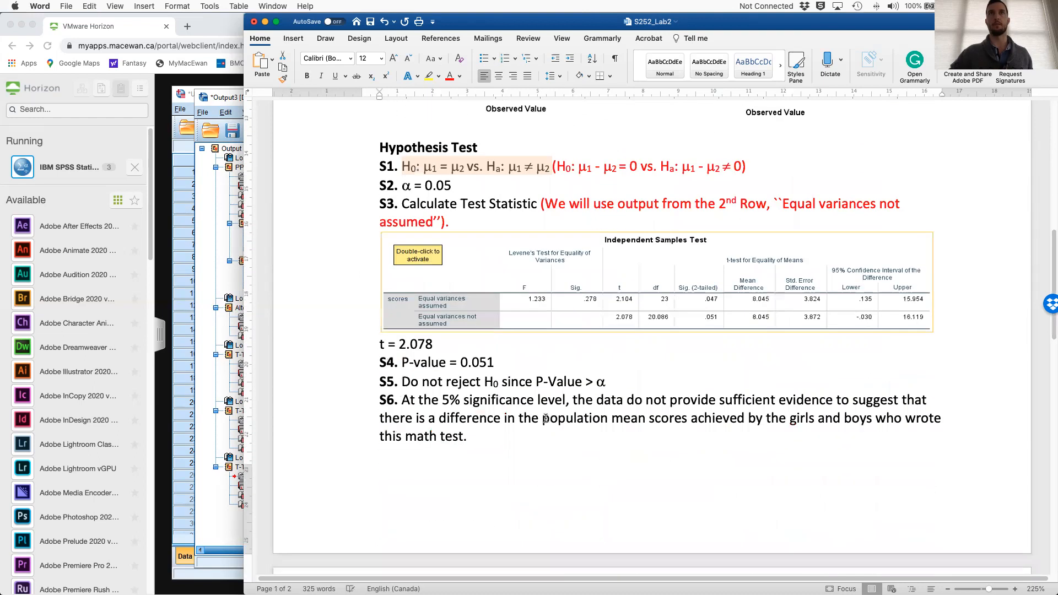
scroll(544, 430, down, 4)
click(525, 449)
key(super+v)
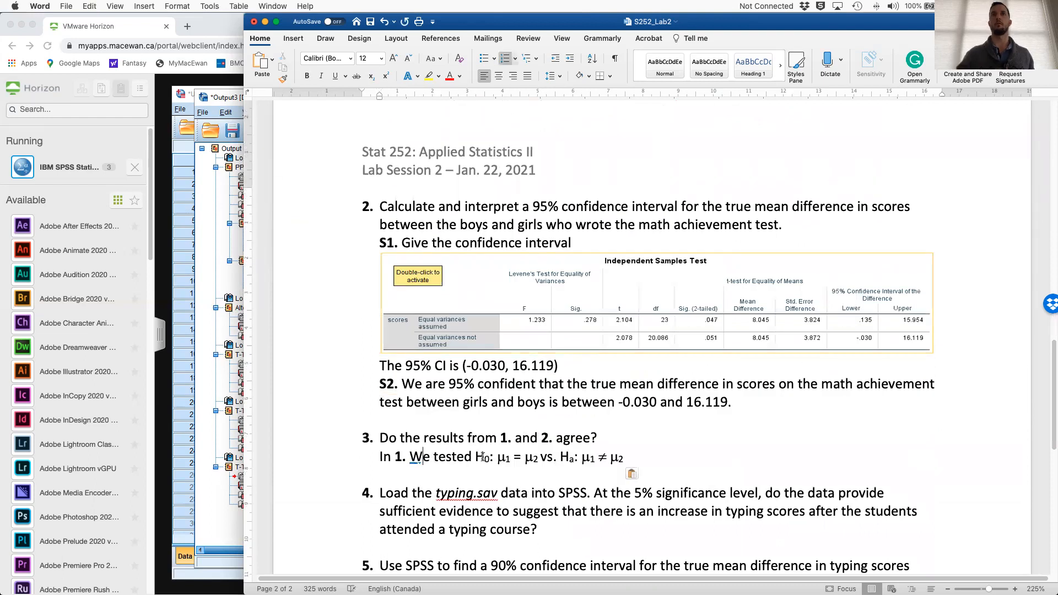
key(BackSpace)
text(w)
- Add the sentence "The data gave no evidence to reject H0" after the hypotheses, copying the H0 symbol from earlier in the line
click(706, 462)
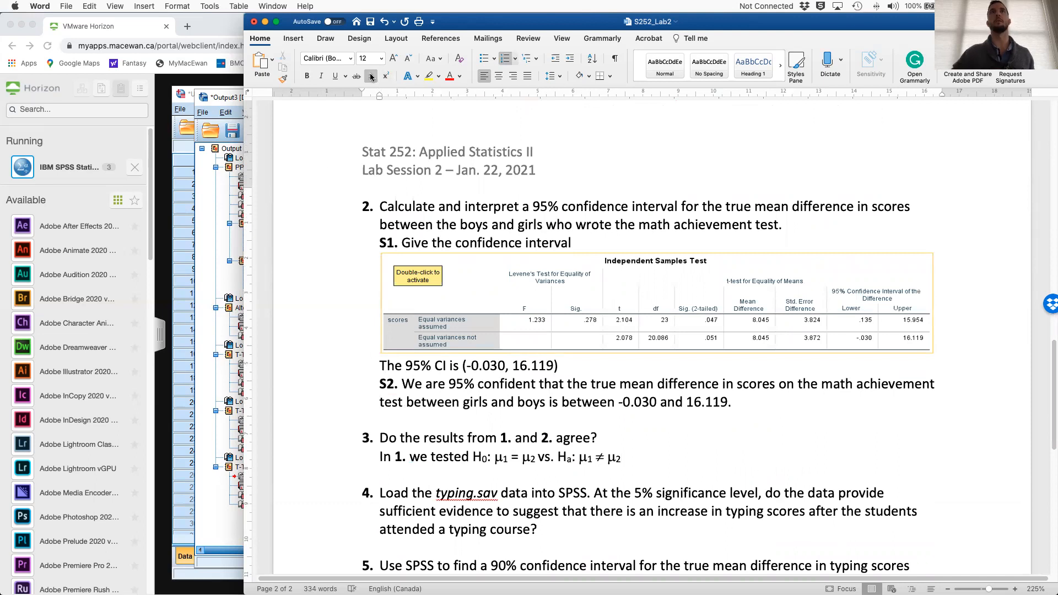
text(The data su)
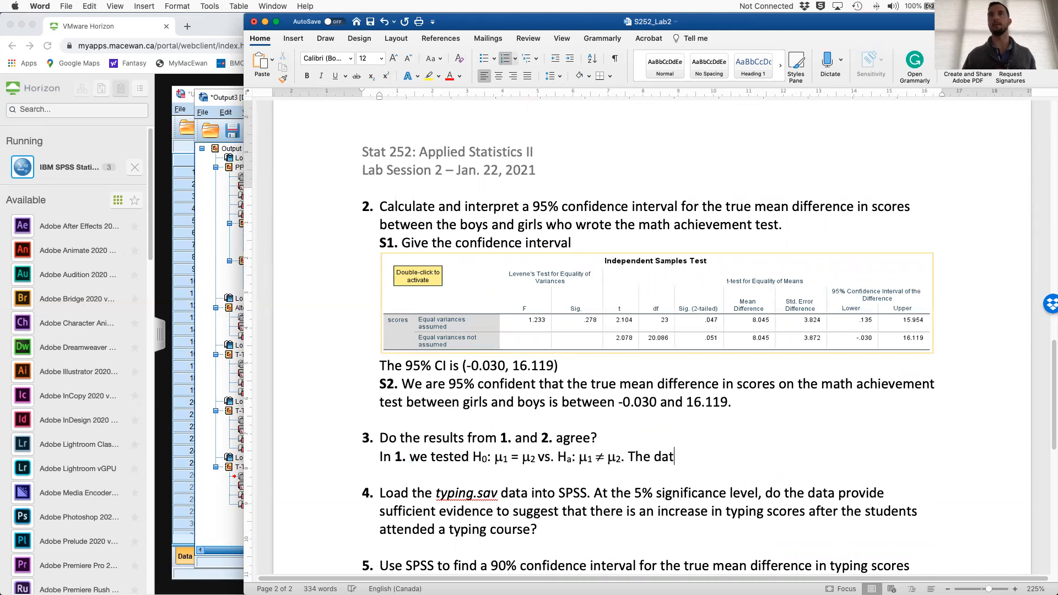
key(BackSpace)
key(BackSpace)
text(gave no)
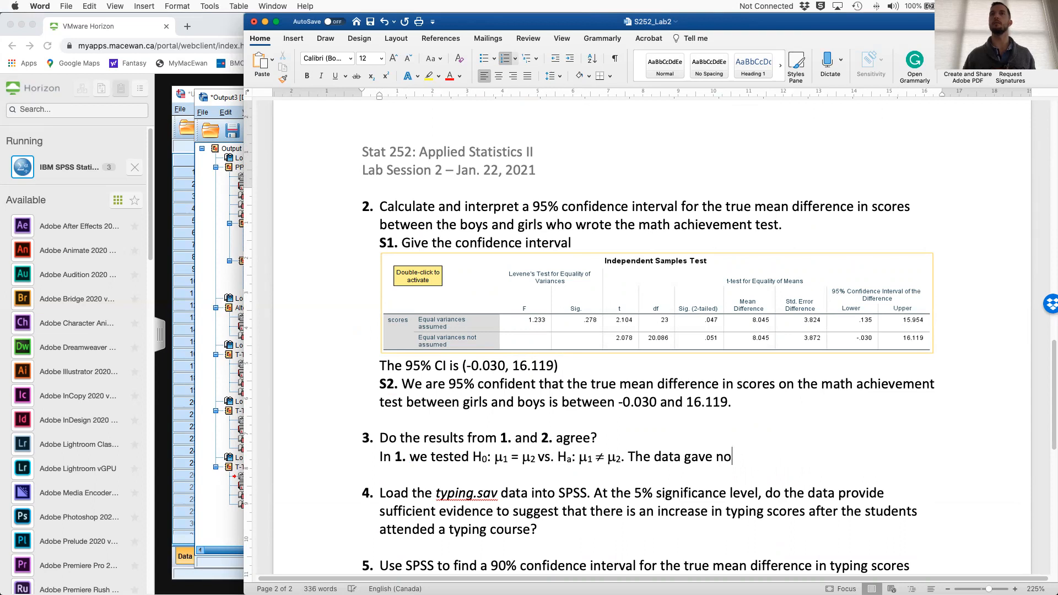
text( evidence to reject)
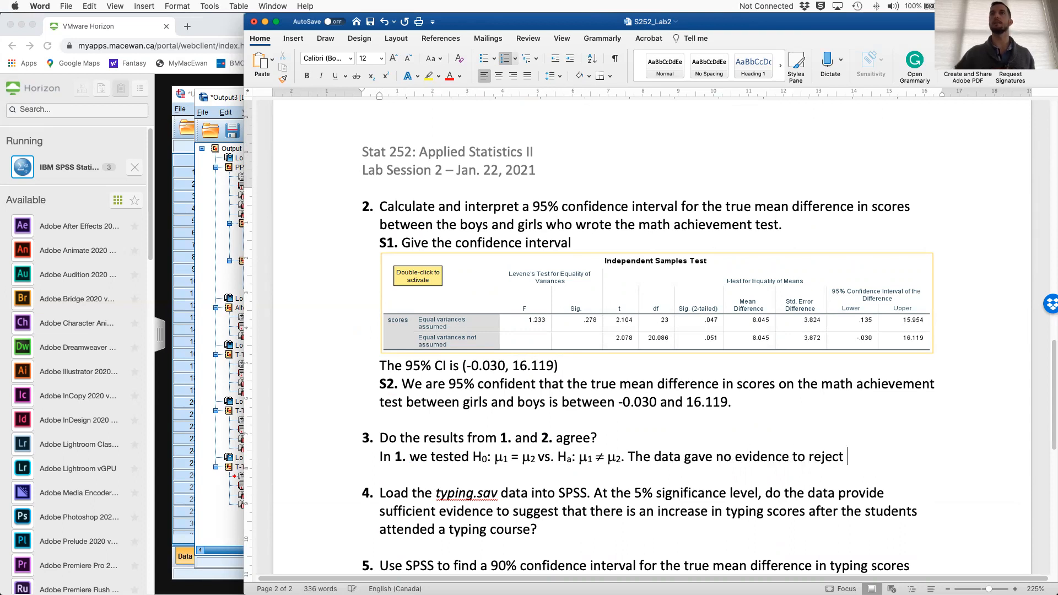
drag(472, 457, 487, 457)
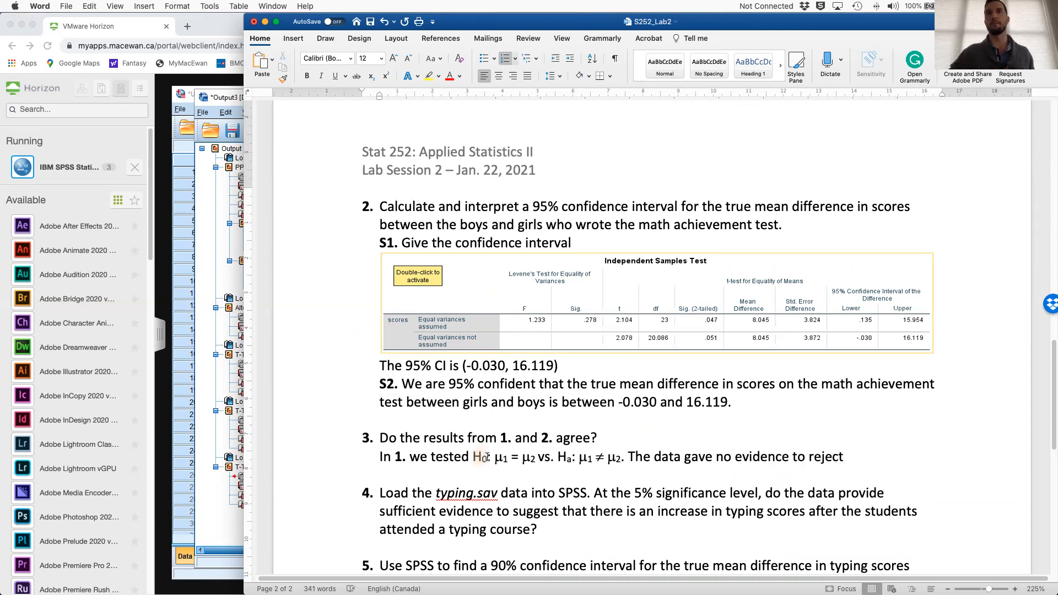
key(super+c)
click(863, 457)
key(super+v)
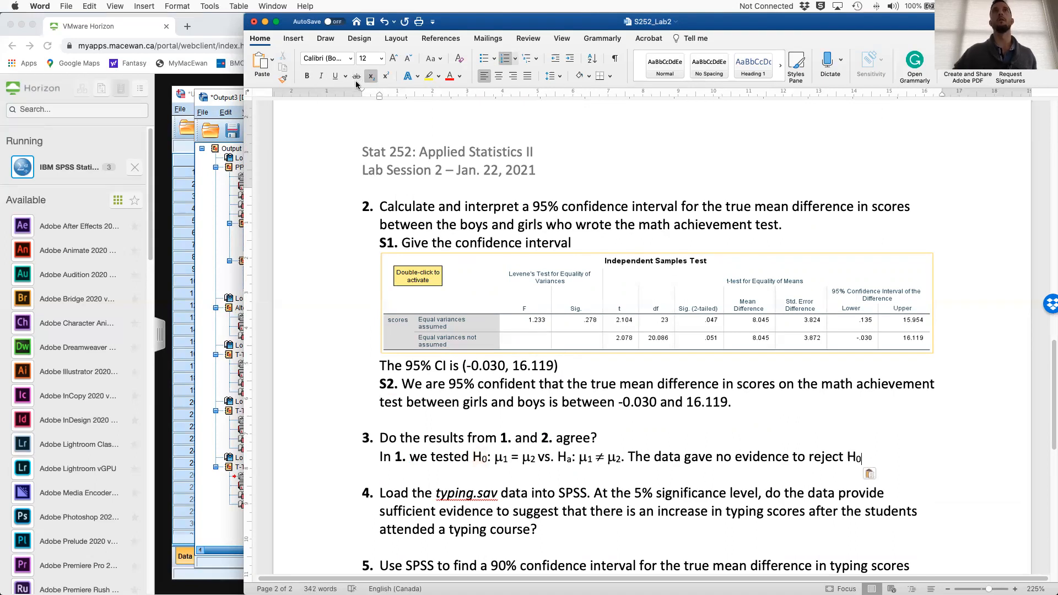
- Continue with "So, this means that there is no evidence that the average scores for the girls differs from the average score for the boys."
text(. So,)
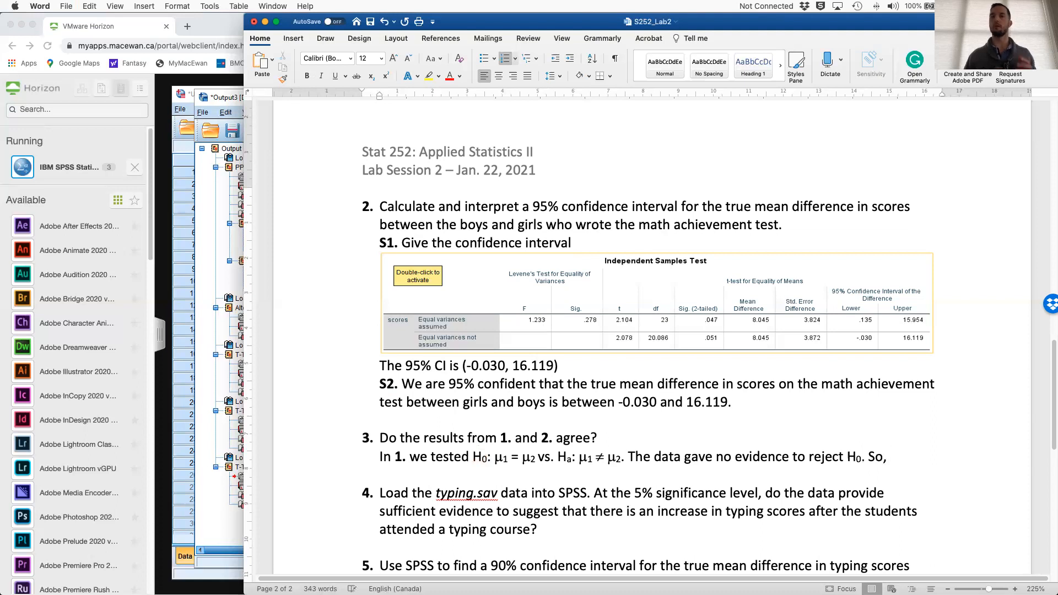
text( this means that there )
text(is no evidence that th)
text(e gir)
key(BackSpace)
key(BackSpace)
key(BackSpace)
key(BackSpace)
text(average scores for hte )
text(girls differ)
text(s from the average score f)
text(or the boys.)
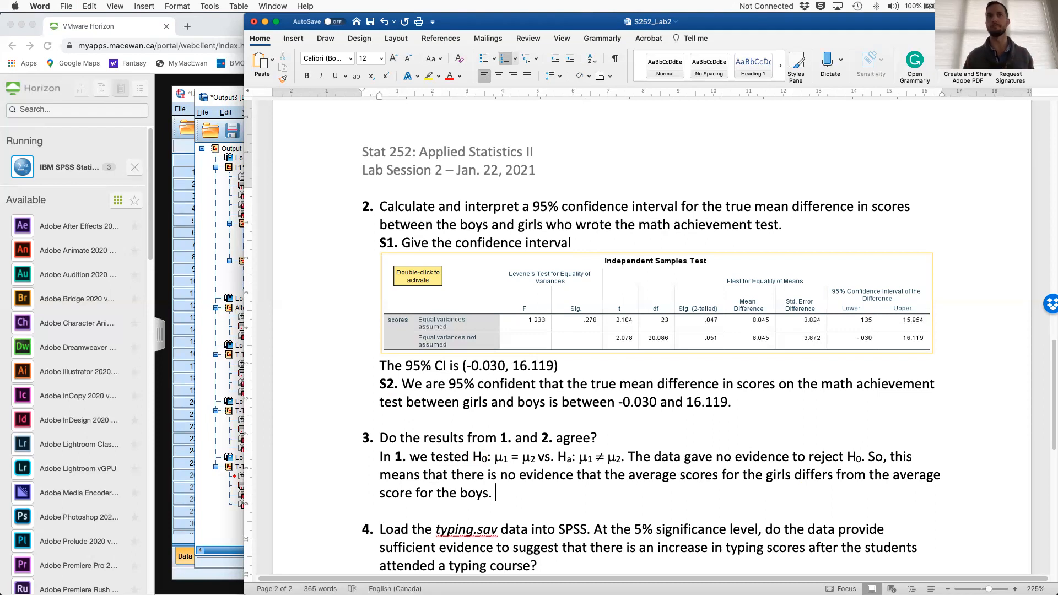
- Start a new line in the question 3 answer reading "In 2.", with only the "2." in bold
key(Return)
key(super+b)
text(In)
key(BackSpace)
key(BackSpace)
key(super+b)
text(in)
key(BackSpace)
key(BackSpace)
text(In)
key(super+b)
text(2. we)
key(BackSpace)
key(BackSpace)
key(BackSpace)
key(super+n)
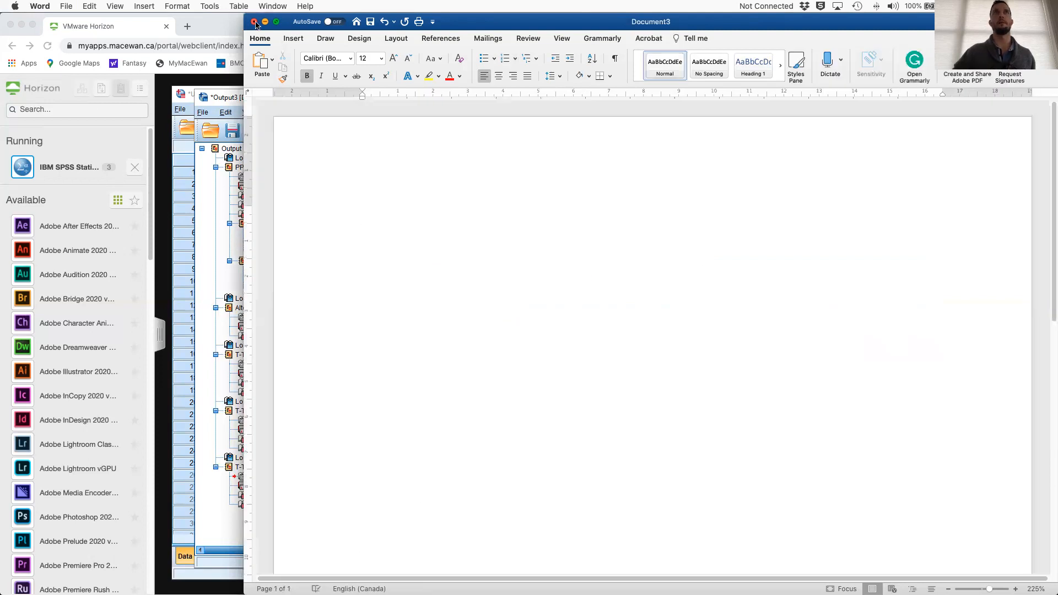
click(254, 22)
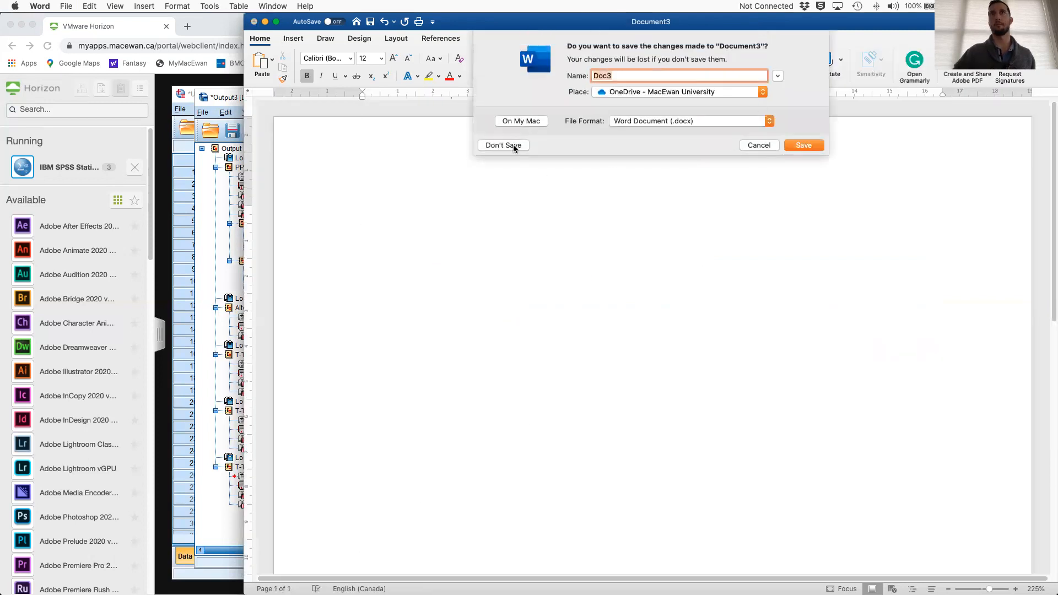
click(513, 146)
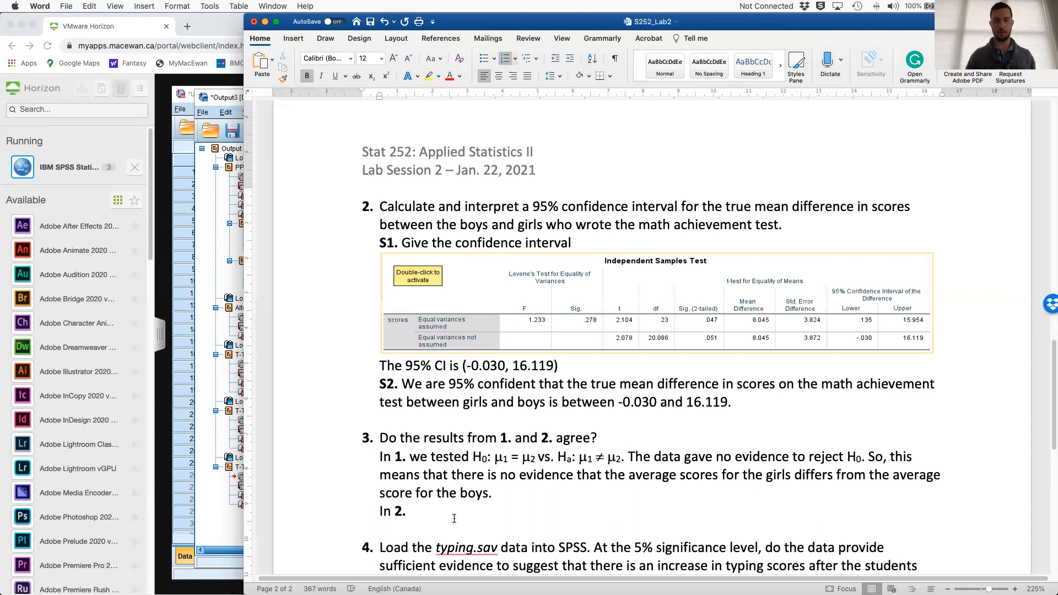
- Continue the "In 2." line in regular weight with "we found a 95% CI with the following limits:"
text(we)
key(BackSpace)
key(BackSpace)
key(super+b)
text(we found a 95% CI )
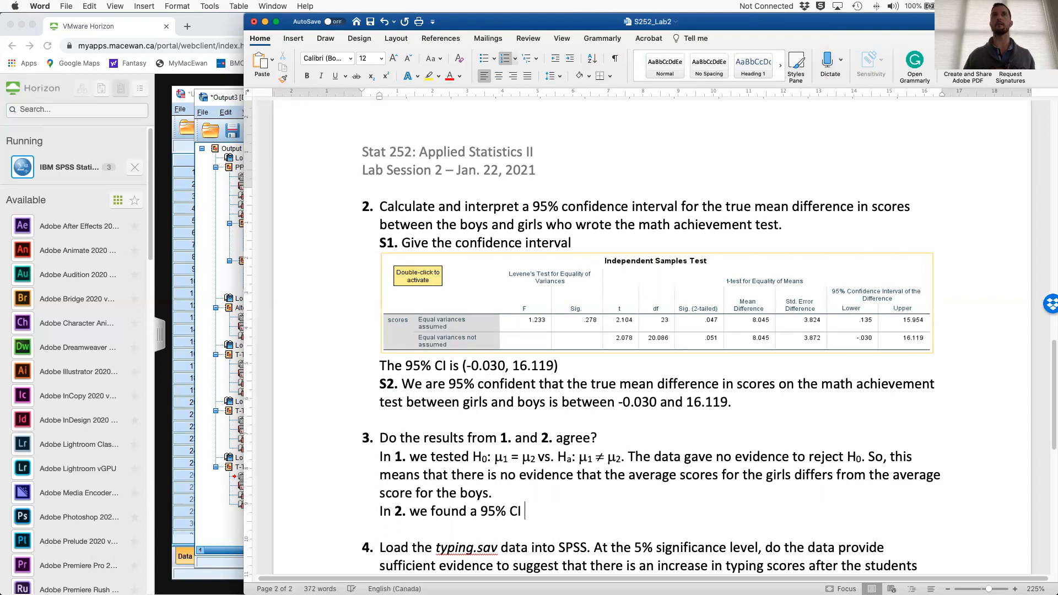
text(with the )
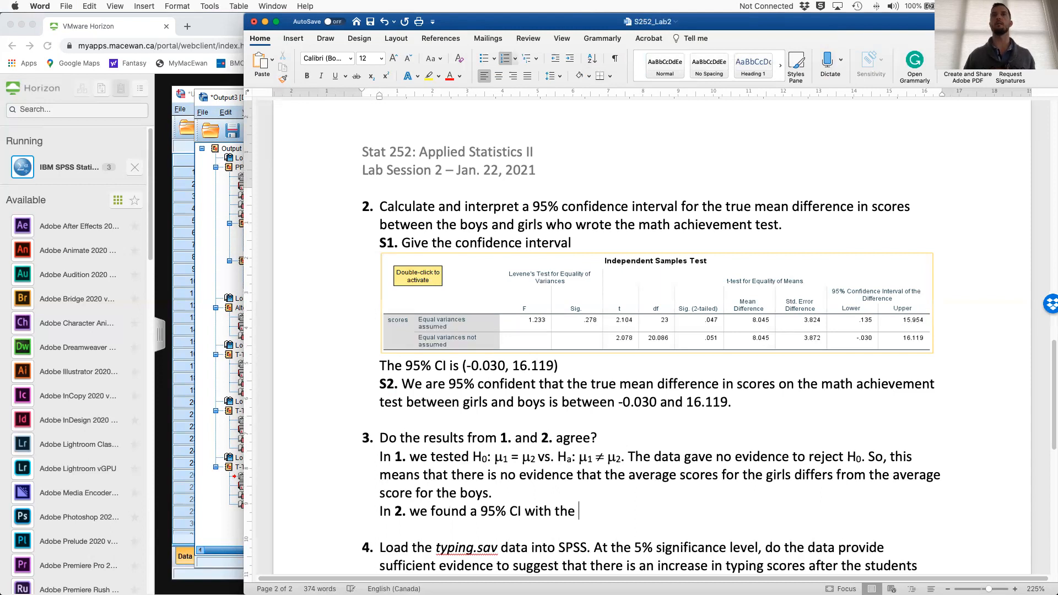
text(following limts:)
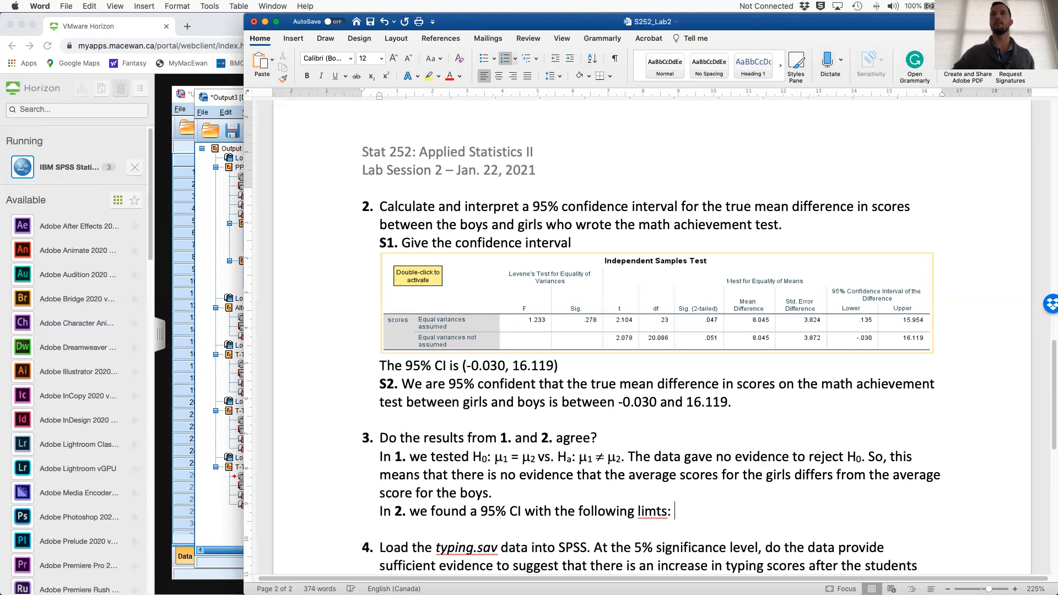
key(BackSpace)
key(BackSpace)
key(BackSpace)
text(its:)
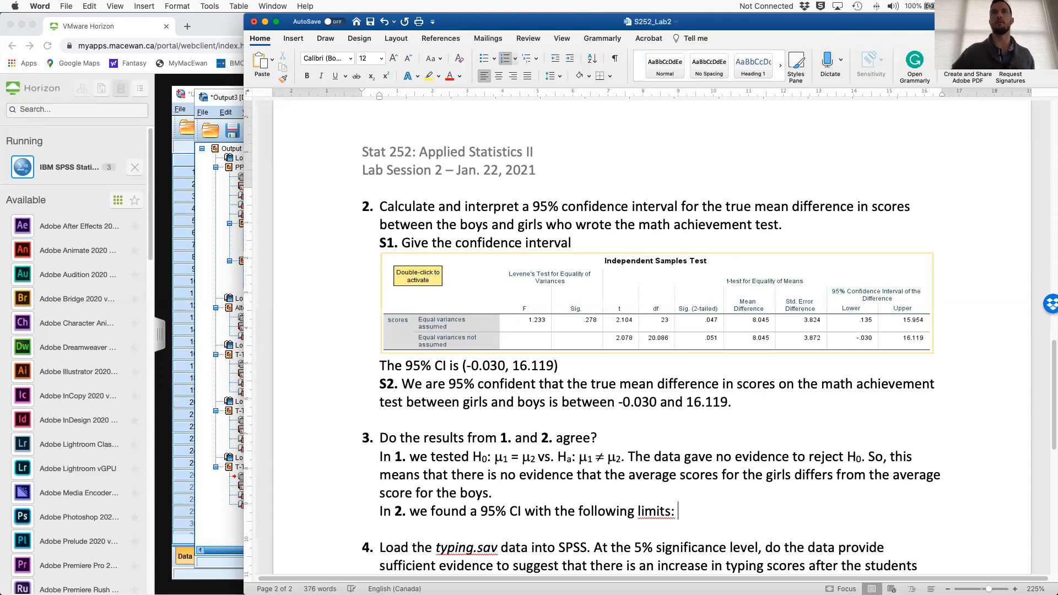
- Copy the interval (-0.030, 16.119) from the question 2 answer to the end of the "In 2." line and add a period
drag(463, 366, 559, 367)
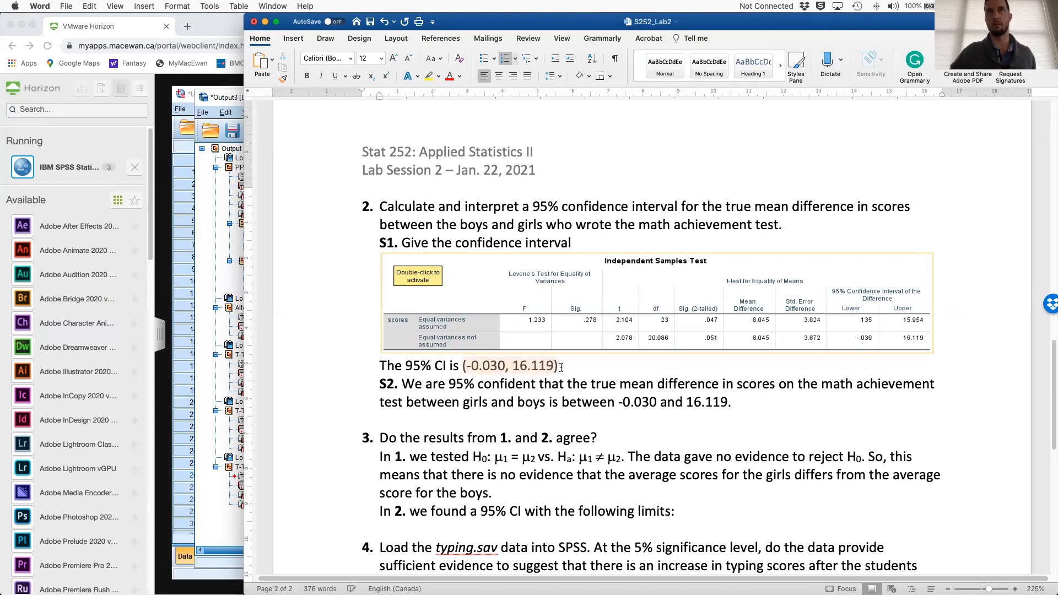
key(super+c)
click(678, 510)
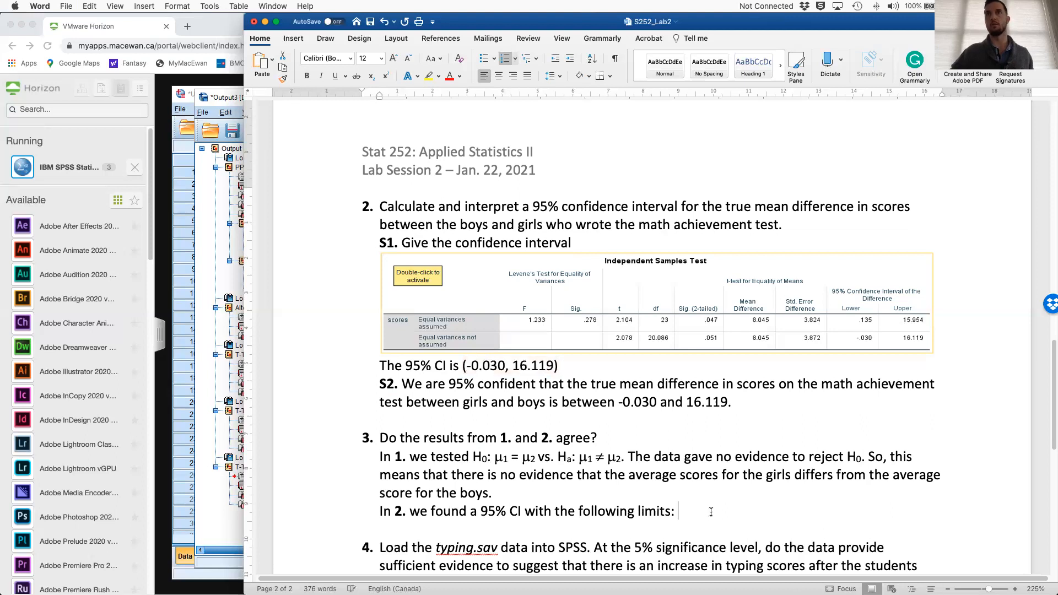
key(super+v)
scroll(782, 416, down, 3)
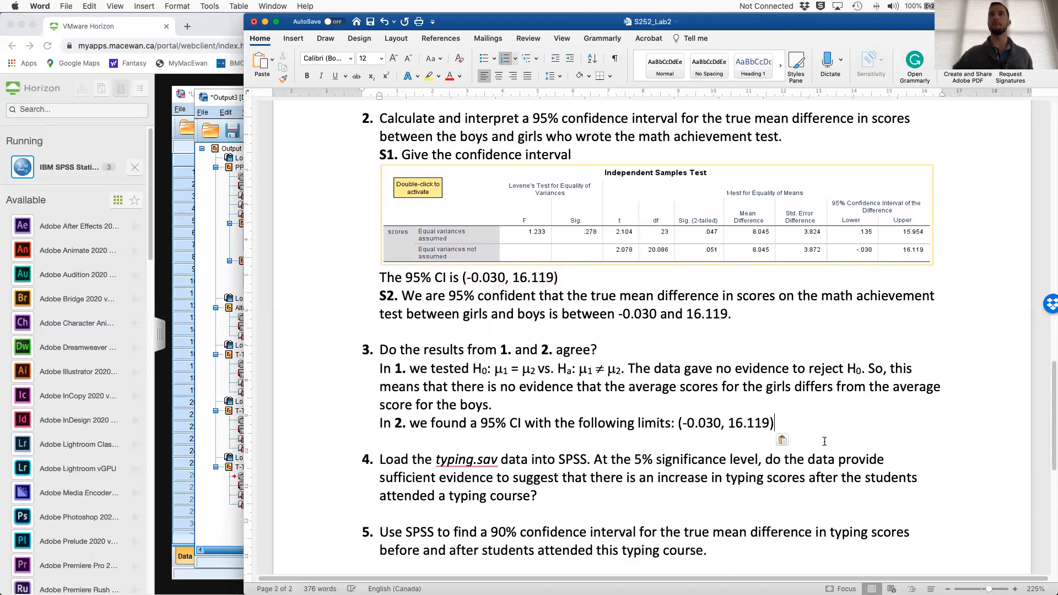
text(. )
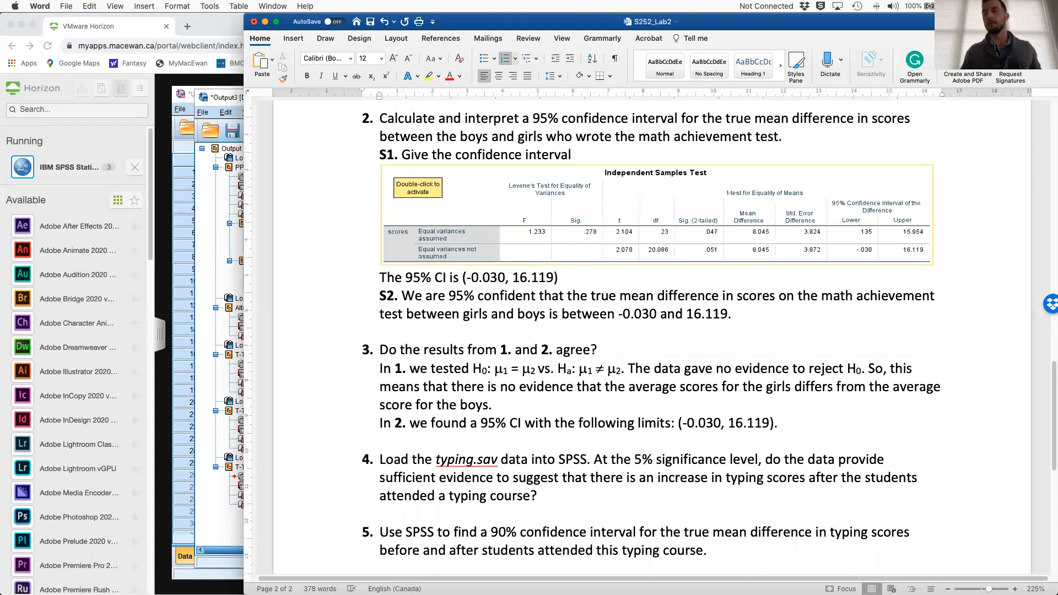
- Add the sentence "Notice that the 95% CI contains 0." after the interval limits
text(Notice that the C)
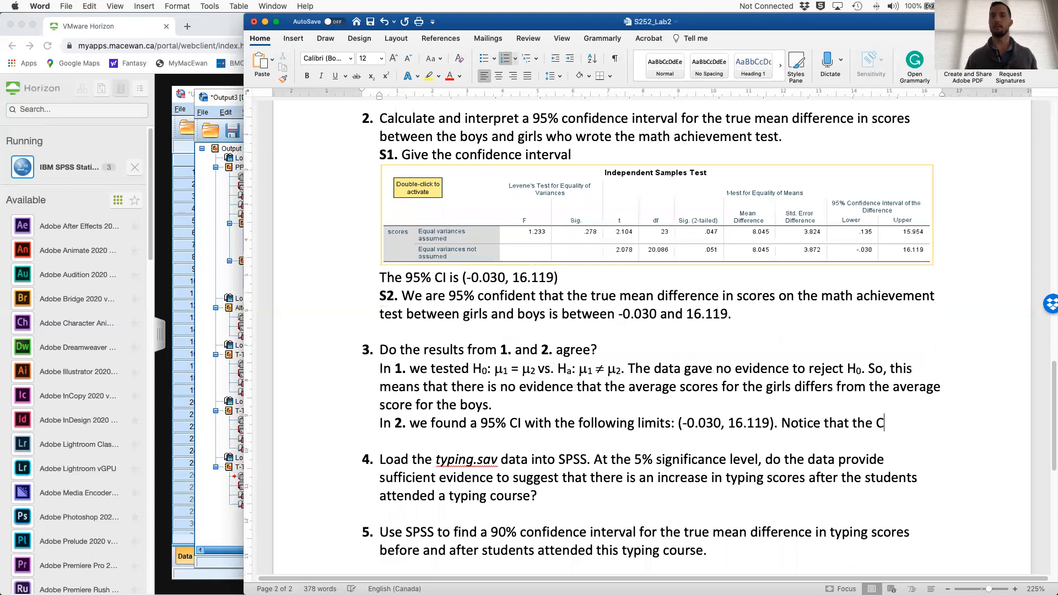
text(95% C)
key(BackSpace)
key(BackSpace)
key(BackSpace)
key(BackSpace)
key(BackSpace)
key(BackSpace)
text(95% CI contains)
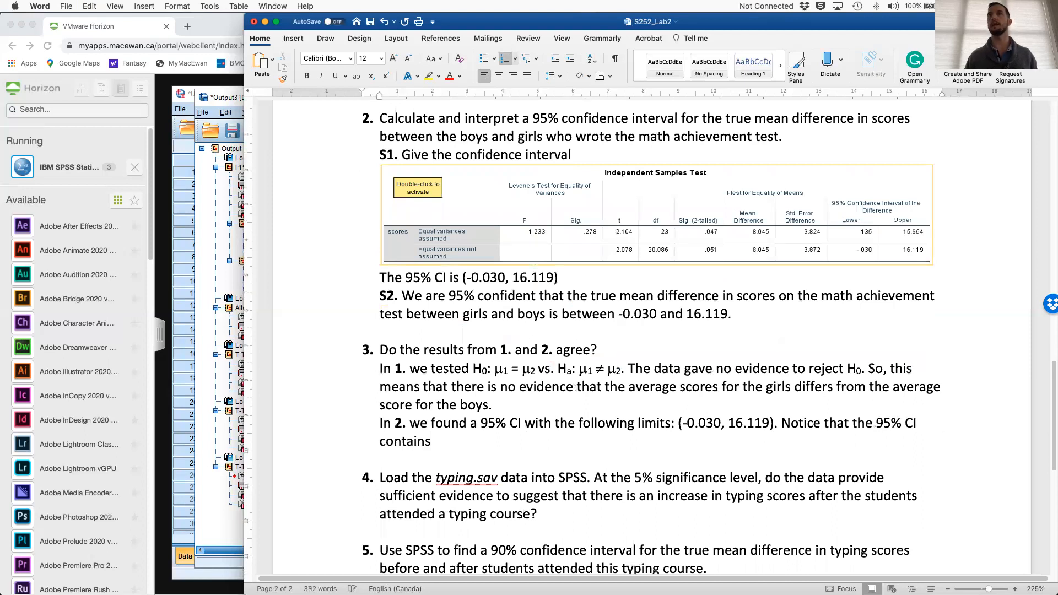
text( 0)
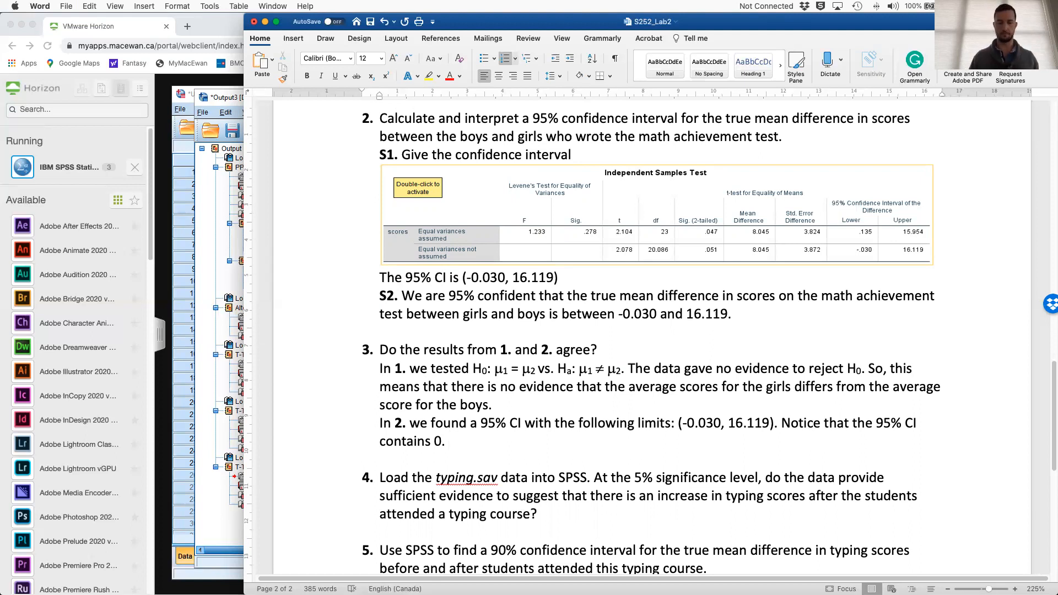
- Begin the following sentence with "This suggest that a possible value for the difference between"
text(T)
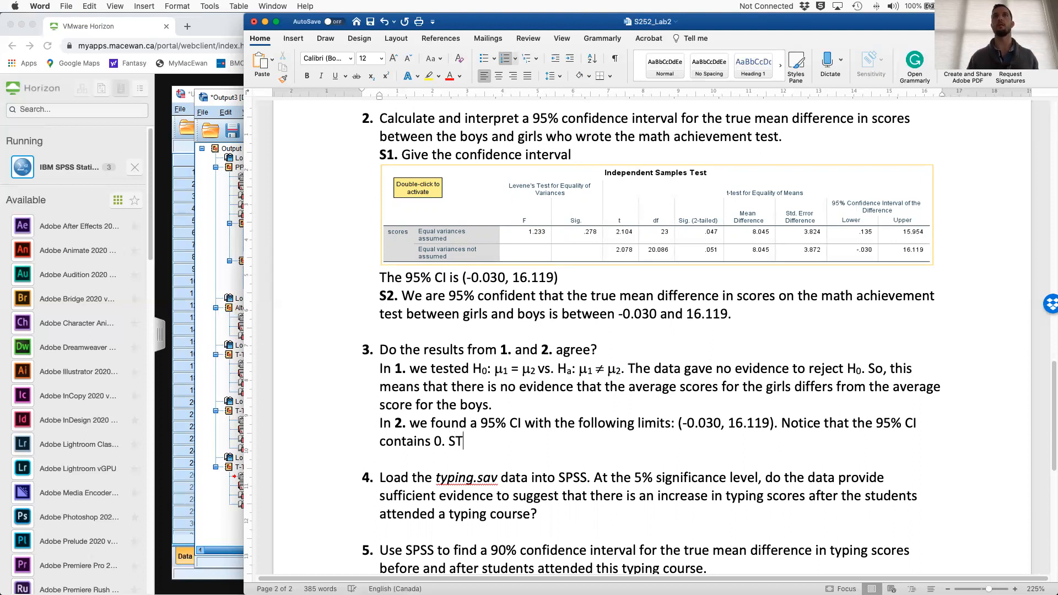
text(his suggest tha)
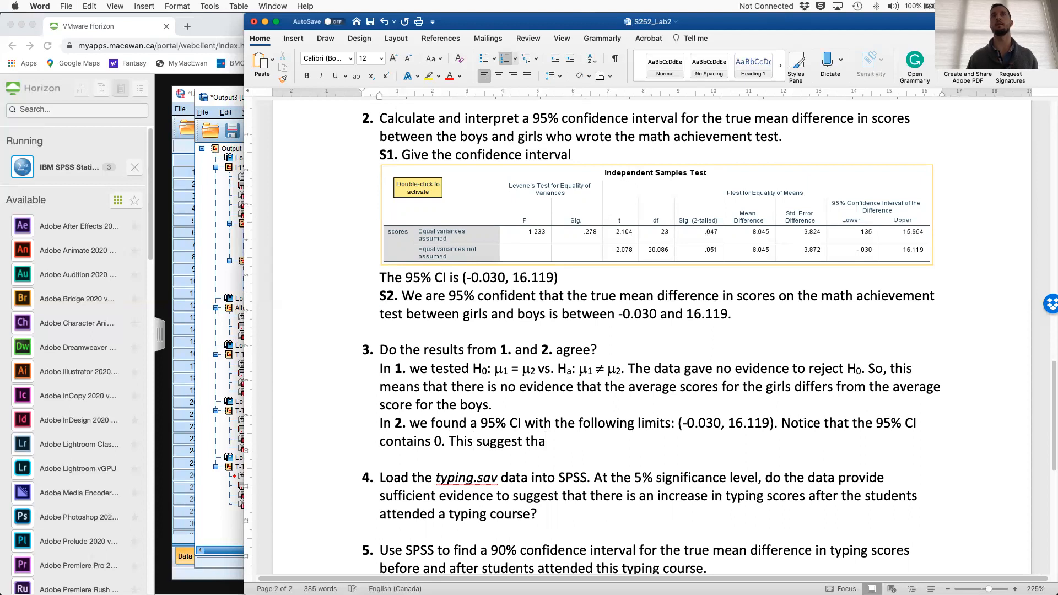
text(t a possible value f)
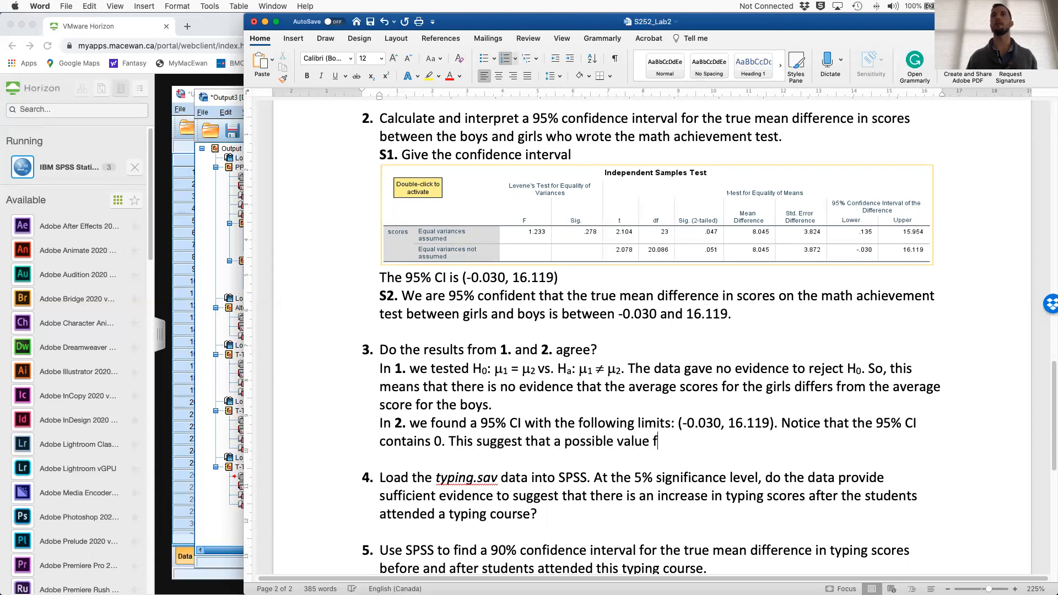
text(or the difference between)
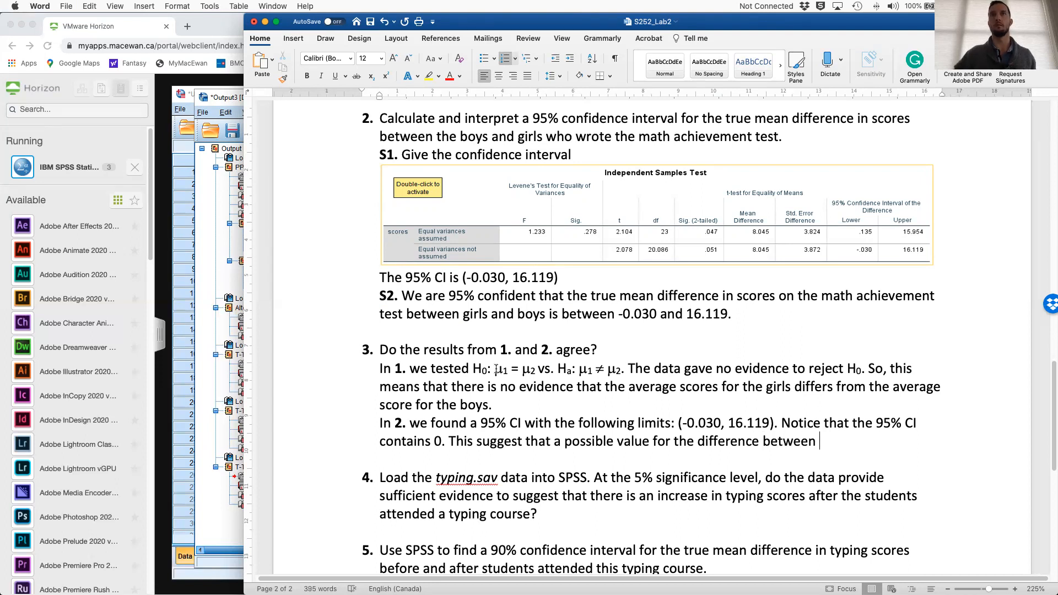
- Copy "μ1 = μ2" from the null hypothesis to the end of the sentence and replace the equals sign with "and"
drag(497, 369, 537, 369)
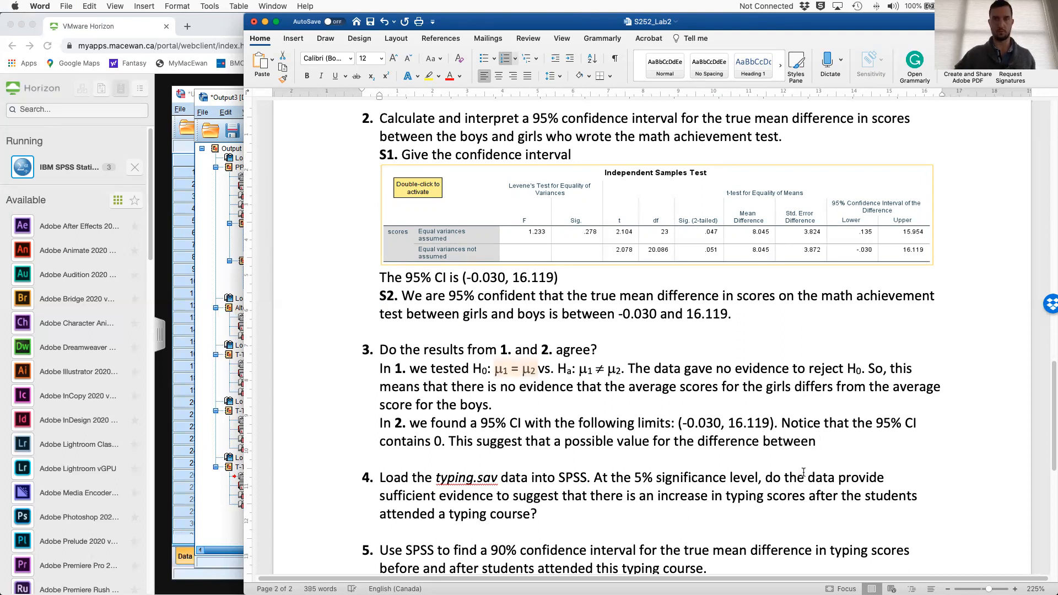
click(826, 444)
key(super+v)
click(844, 441)
key(BackSpace)
text(and)
key(End)
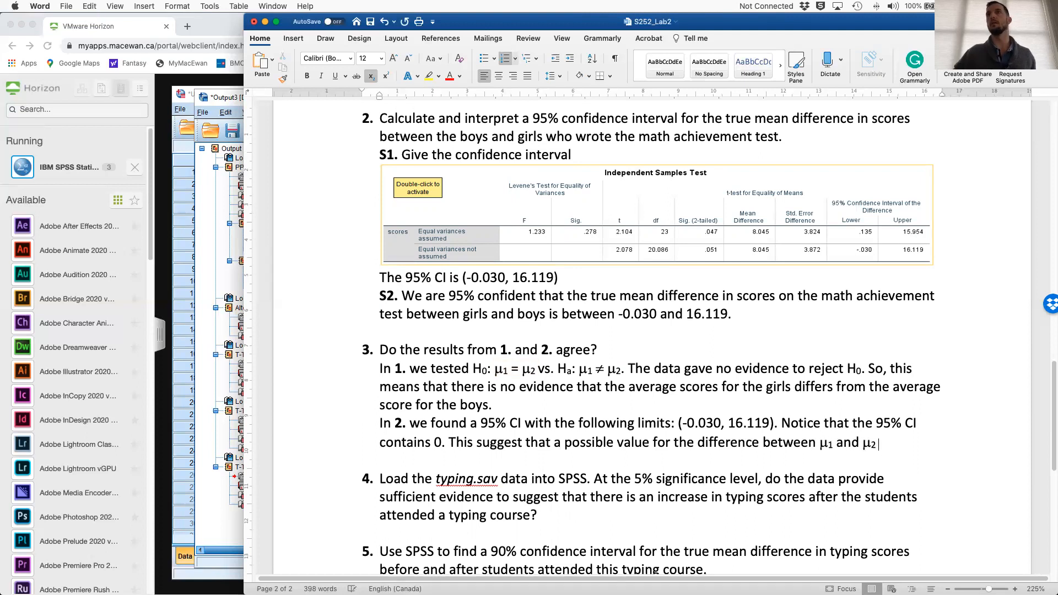
- Turn off subscript and continue with "is 0. This agrees with the conclusion we found in 1.", making the "1." bold
click(373, 76)
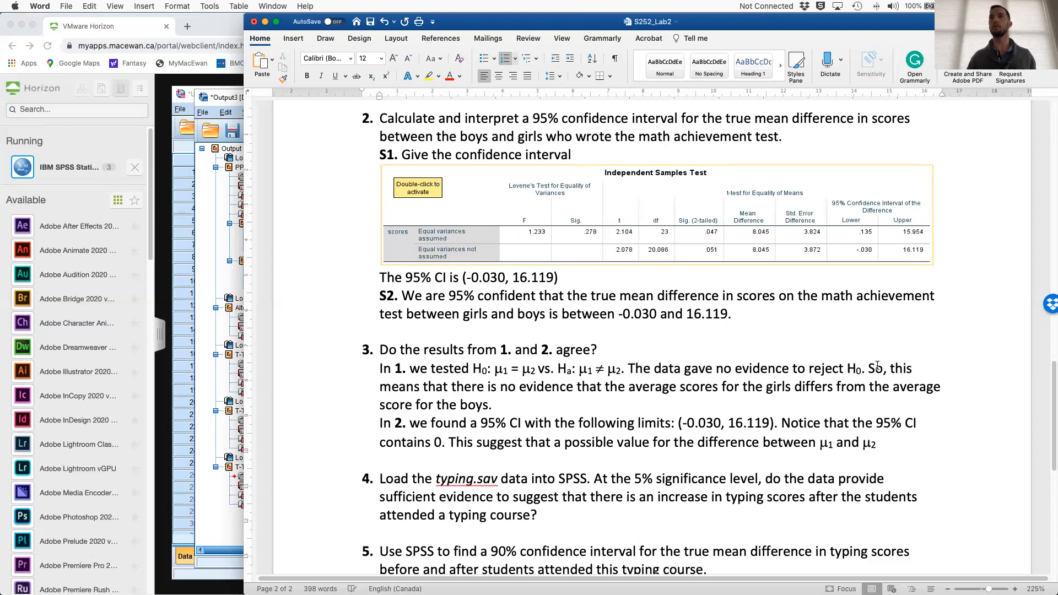
text(is 0. This agre)
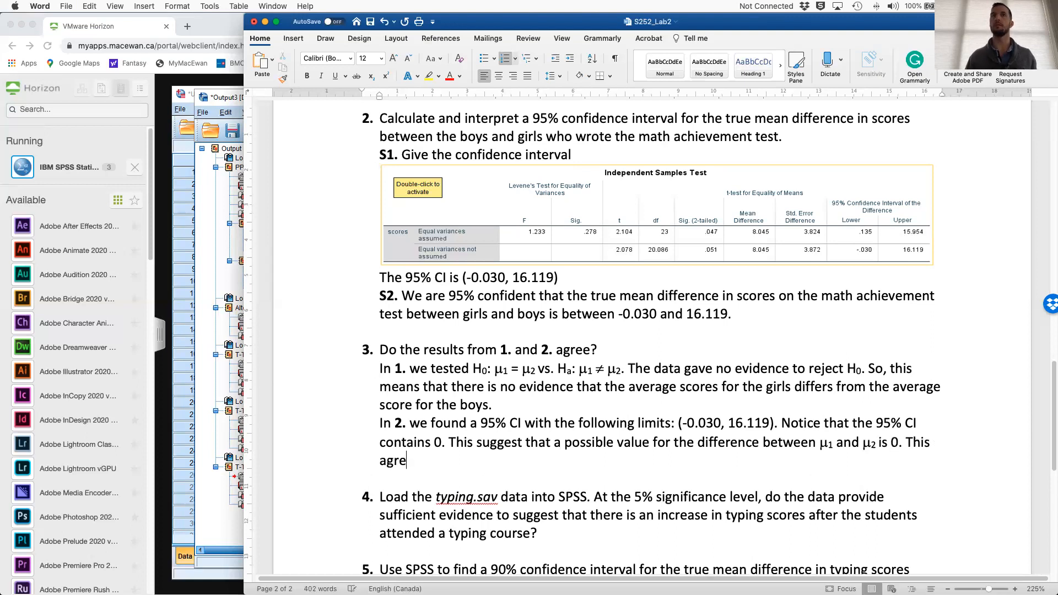
text(es wit)
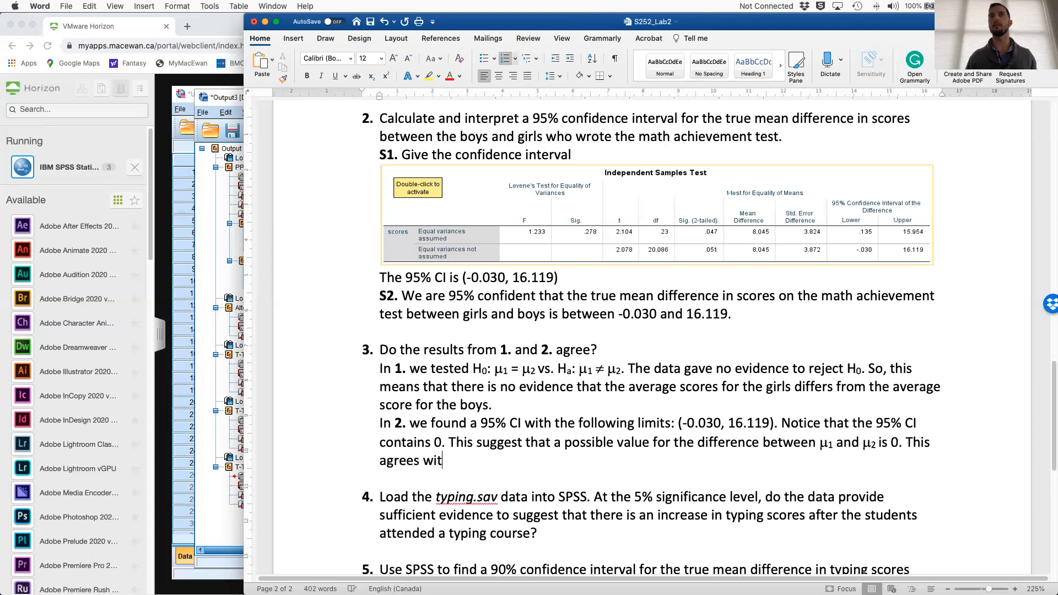
text(h the conclusion we found in)
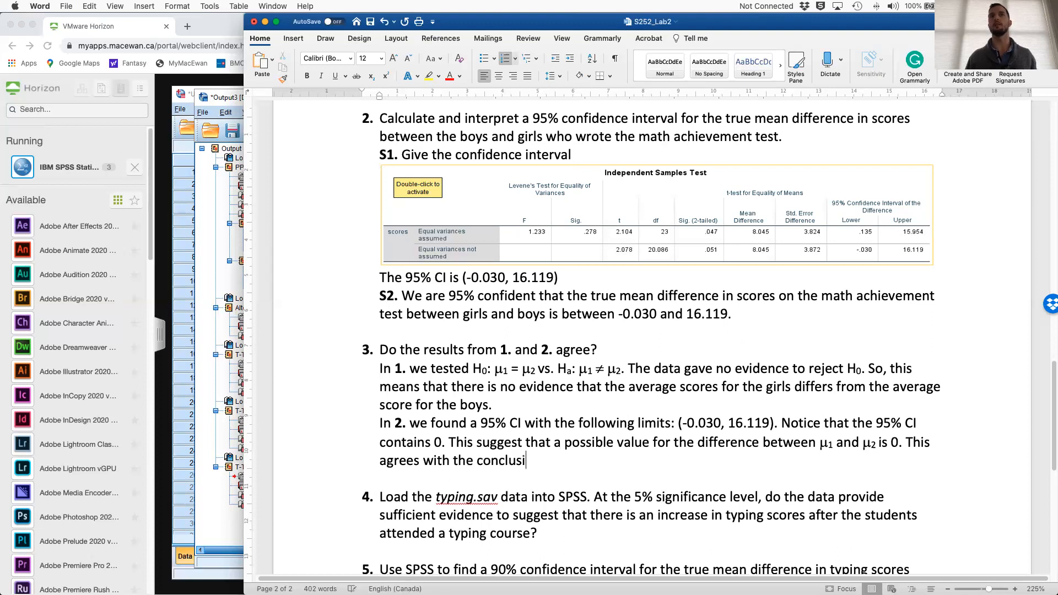
key(super+b)
text(19).)
key(super+b)
- On a new line, write "So, to summarize, since the CI contains 0 and we found no evidence to reject"
key(Return)
text(So, tto summarize, since the CI contains ze)
key(BackSpace)
key(BackSpace)
text(0 and we found no evidence to reject)
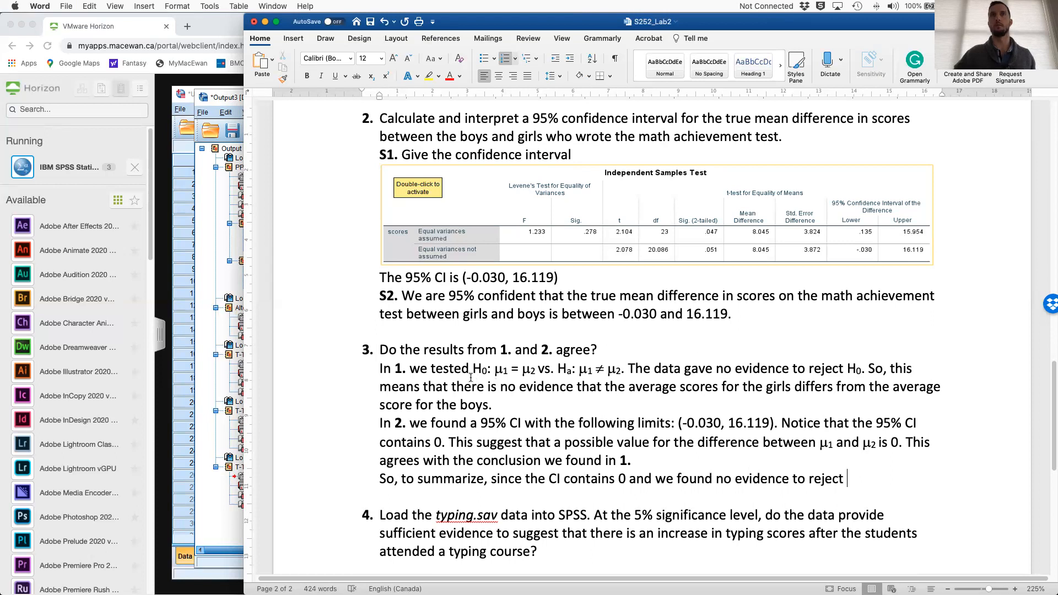
- Copy the H0 symbol from the hypotheses in question 3 to the end of the summary line
drag(469, 369, 491, 369)
key(ctrl+c)
click(885, 478)
key(ctrl+v)
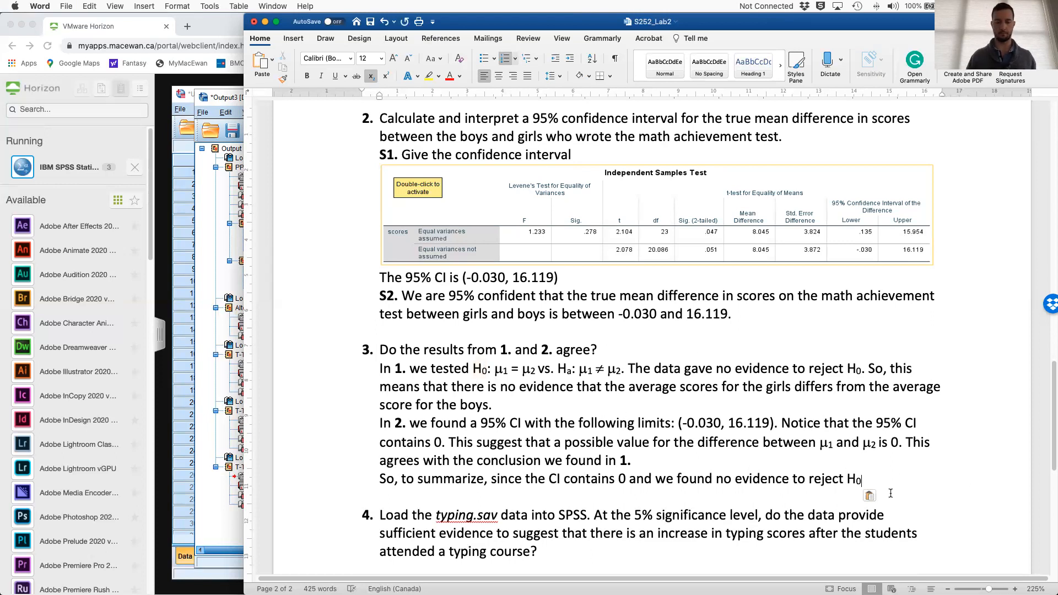
- Turn off subscript and continue the summary with ", the hypothesis test and confidence interval give the same conclusion"
click(370, 76)
text(, the hy)
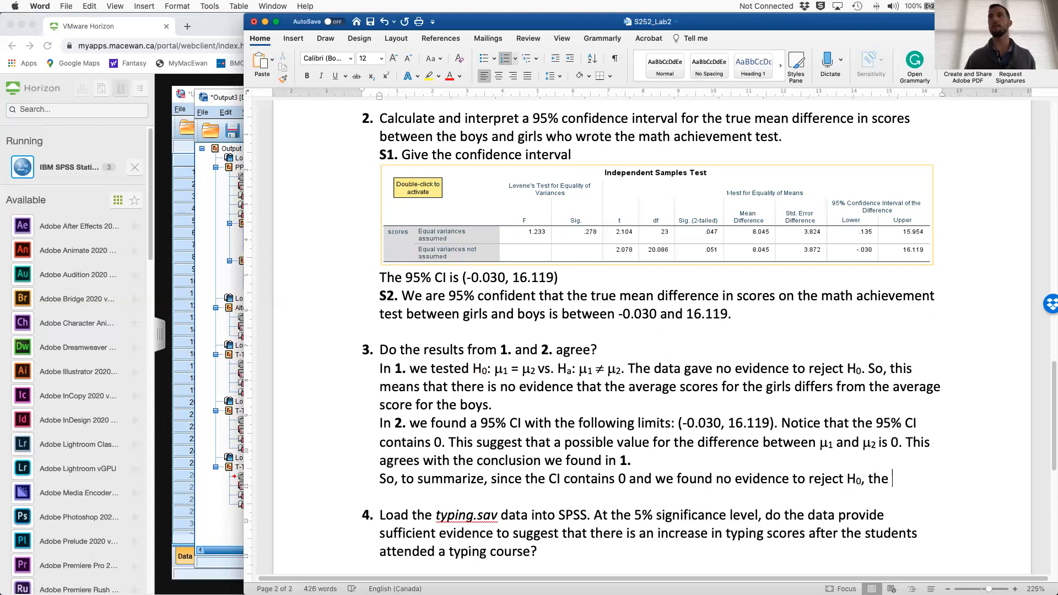
text(pothesis an)
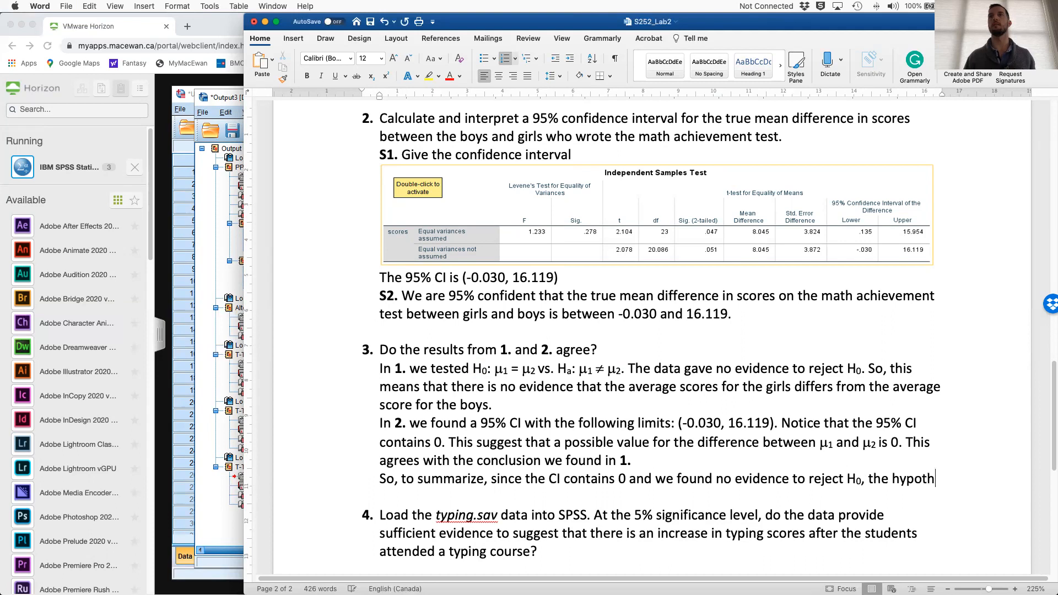
key(BackSpace)
key(BackSpace)
text(test and co)
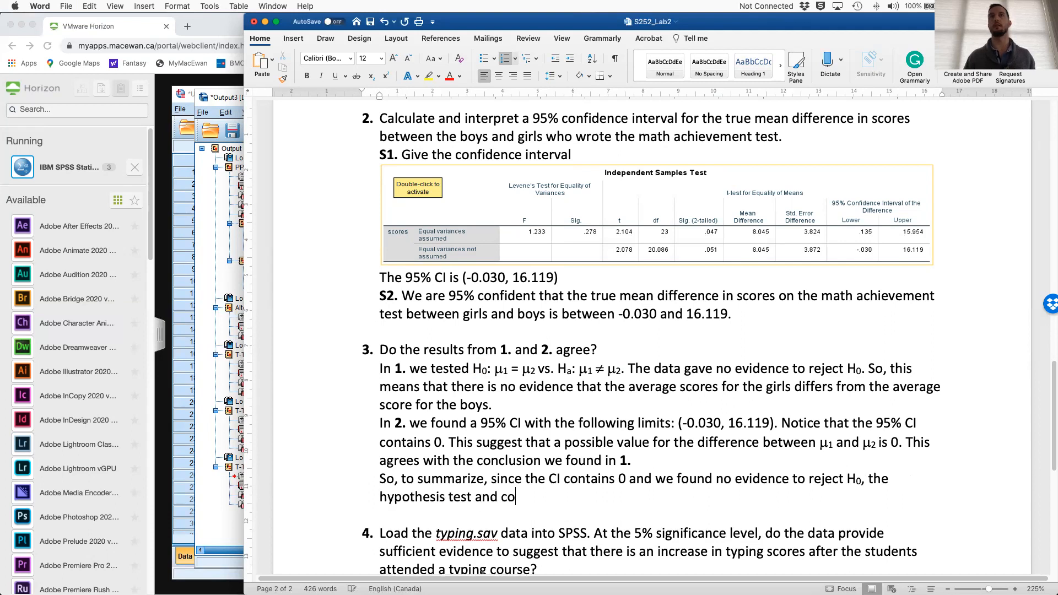
text(nfidence interval gi)
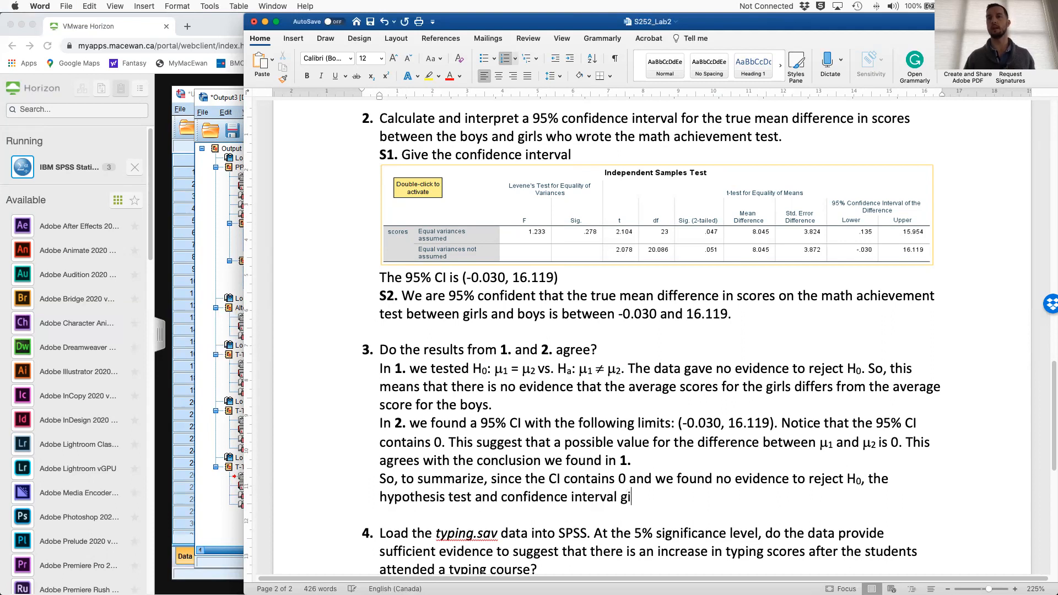
text(ve the same conclusion.)
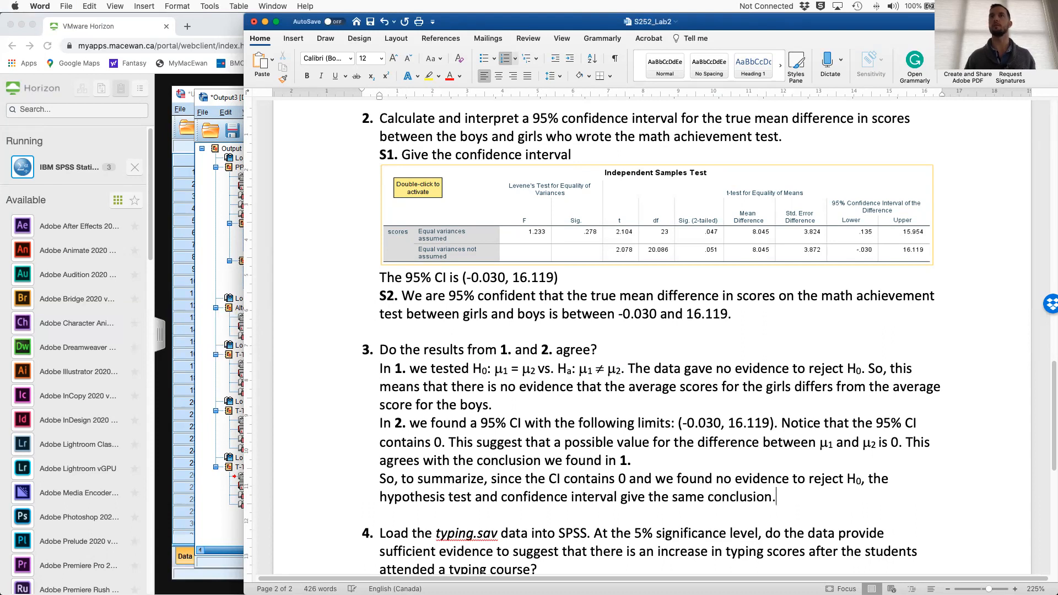
- Finish the summary sentence with ", i.e., they agree."
text(i.e.)
key(BackSpace)
key(BackSpace)
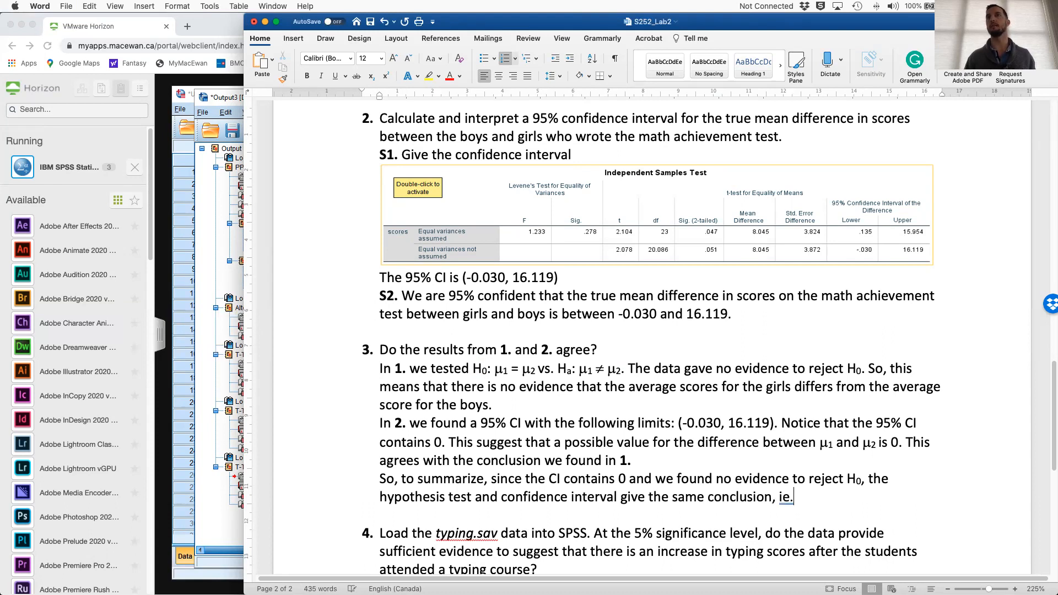
text(e., they agree.)
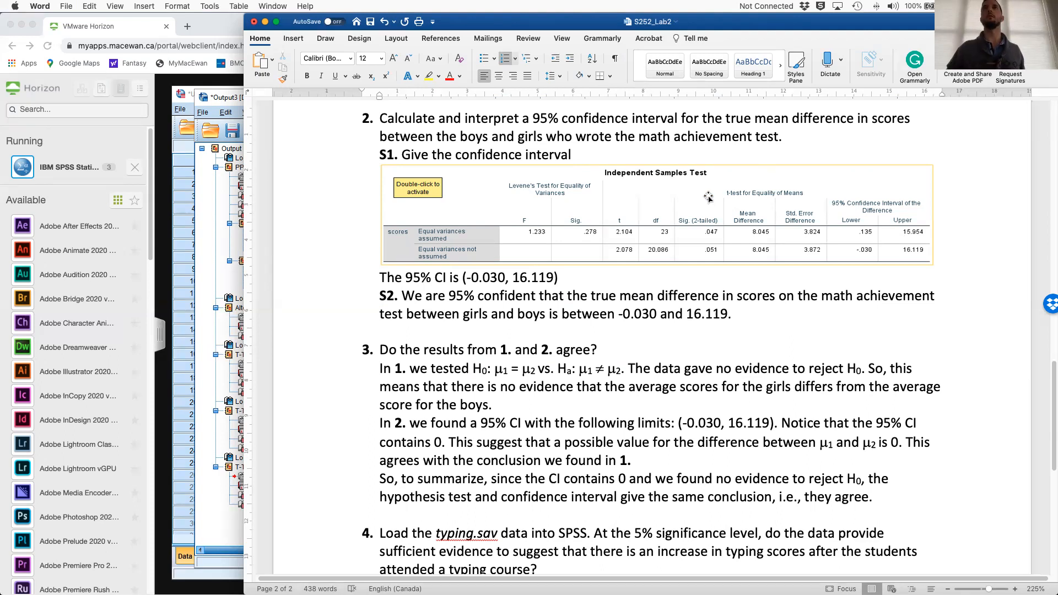
scroll(711, 215, down, 2)
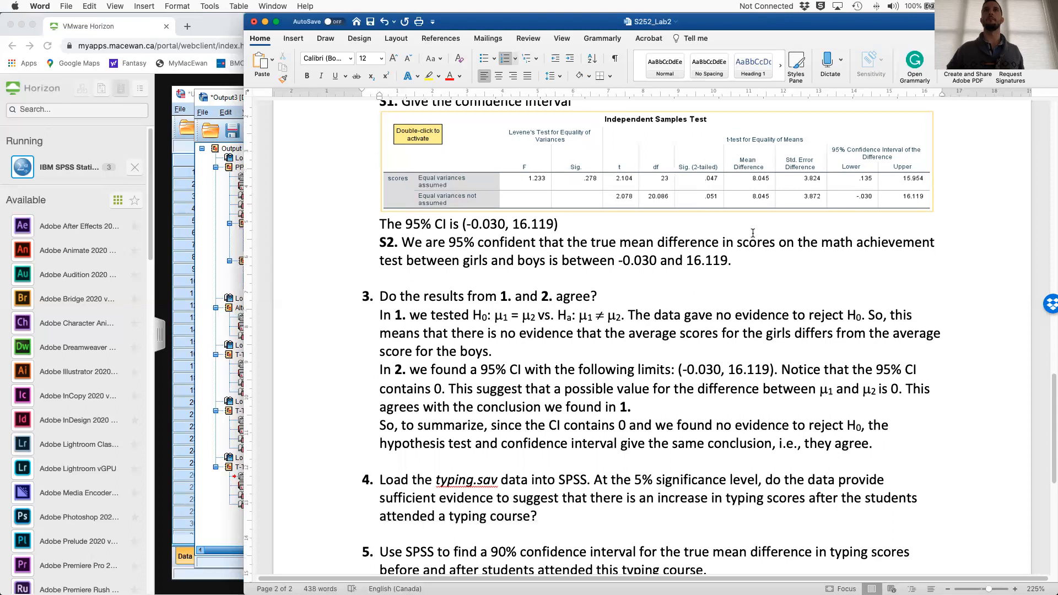
scroll(766, 265, up, 1)
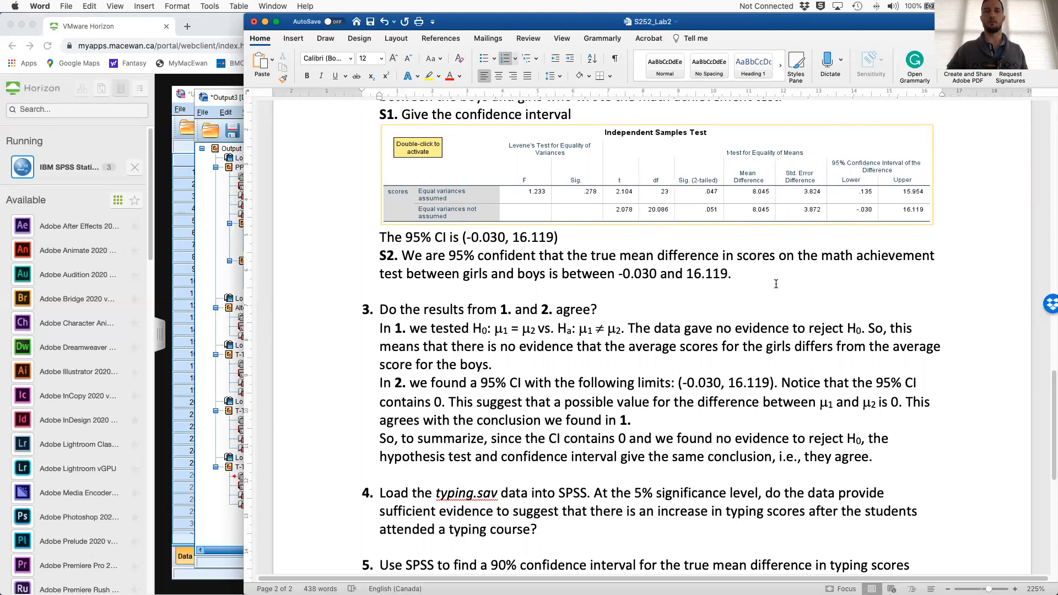
- Switch from question 4 in Word to the SPSS Data Editor and open the typing.sav data file
scroll(775, 284, down, 3)
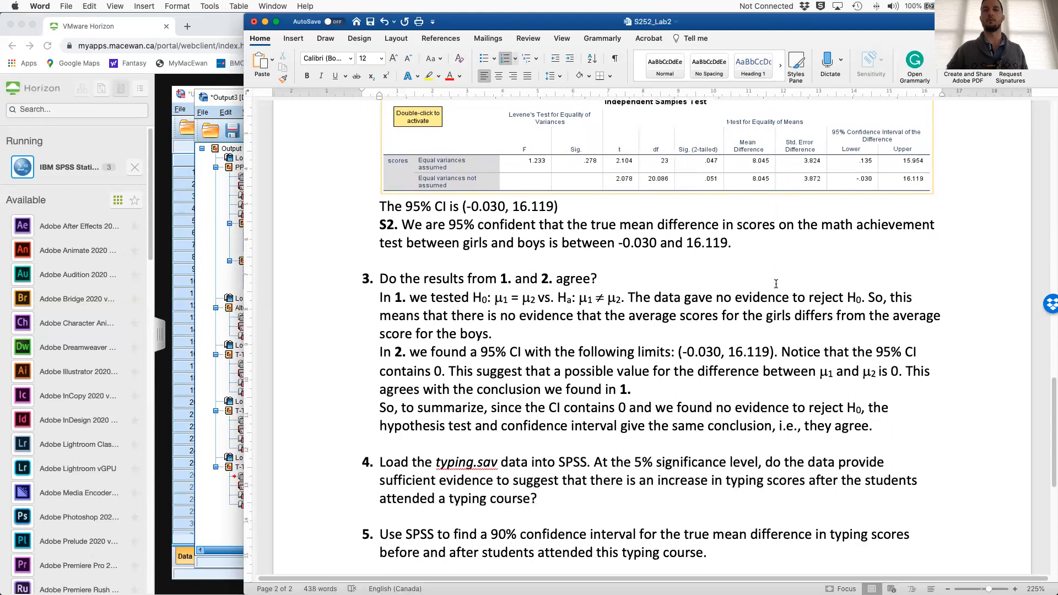
scroll(776, 284, down, 15)
scroll(776, 284, down, 13)
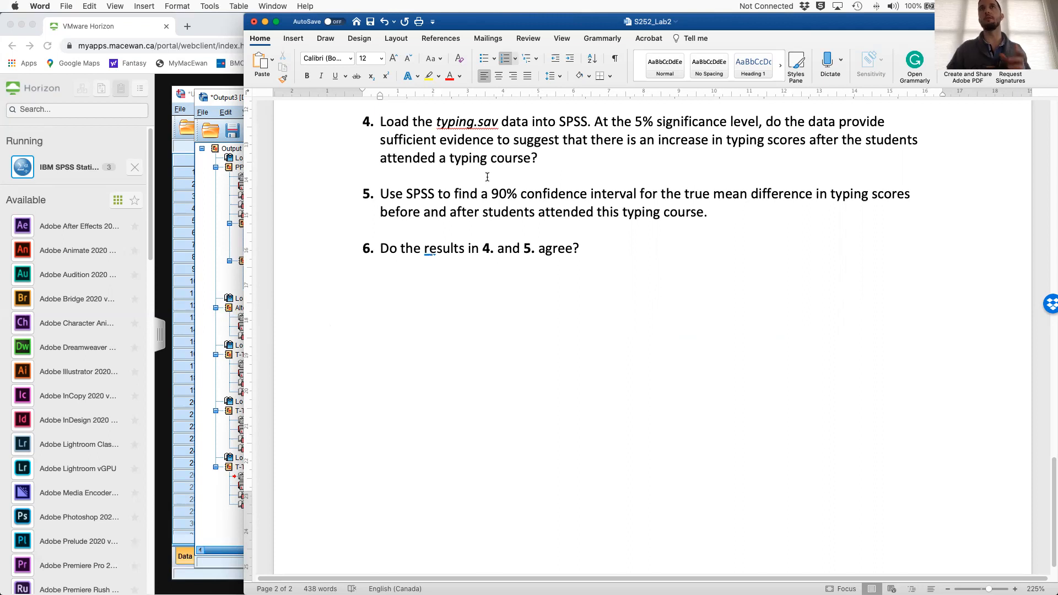
click(188, 93)
click(188, 128)
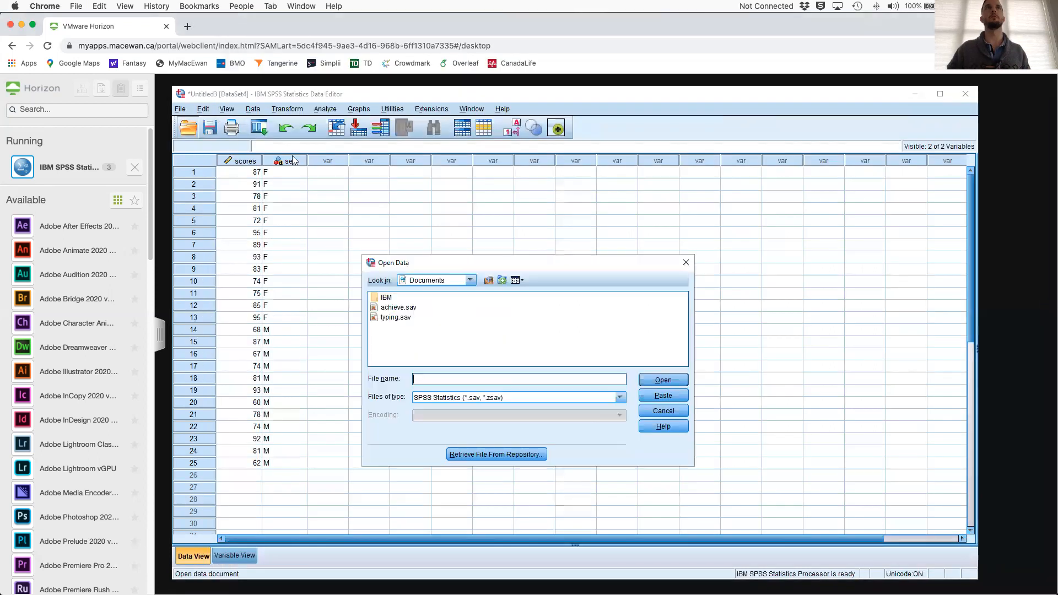
click(400, 318)
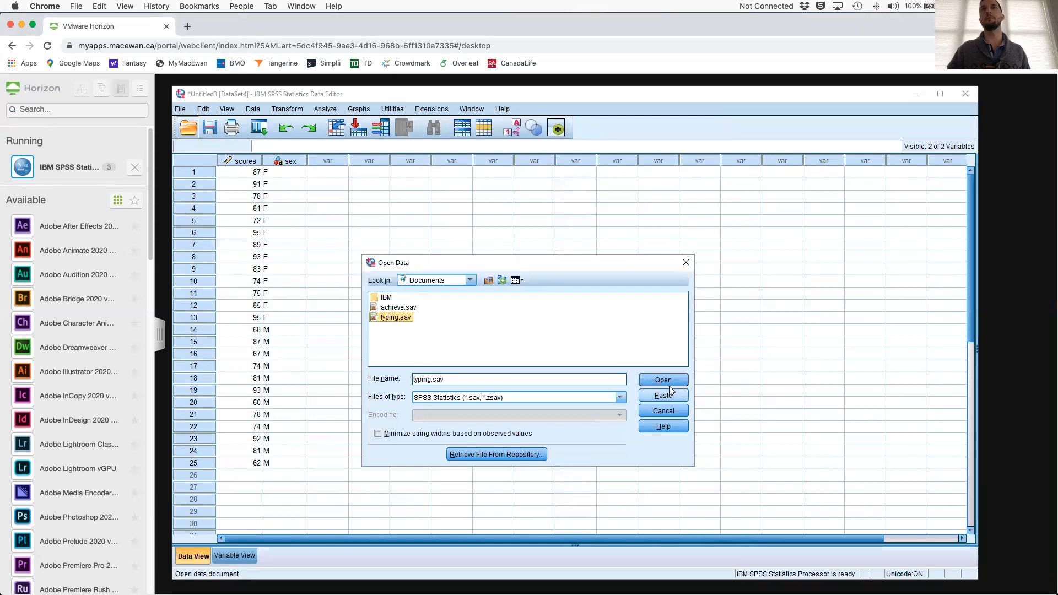
click(663, 380)
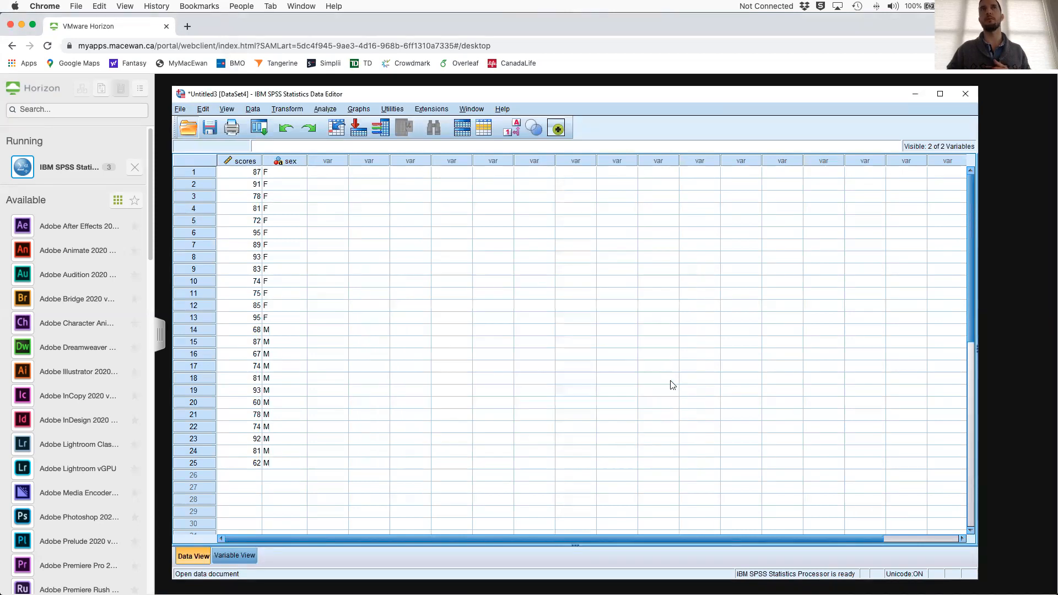
- Delete the diff and VAR00003 variables from the typing.sav data, keeping only before and after
drag(527, 82, 701, 95)
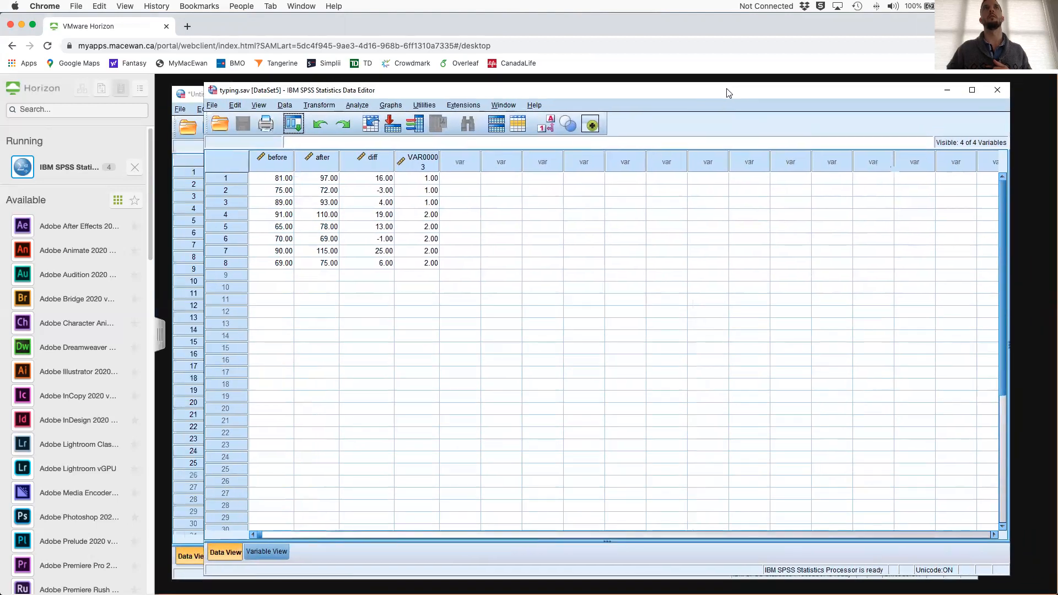
click(355, 171)
shift+click(397, 166)
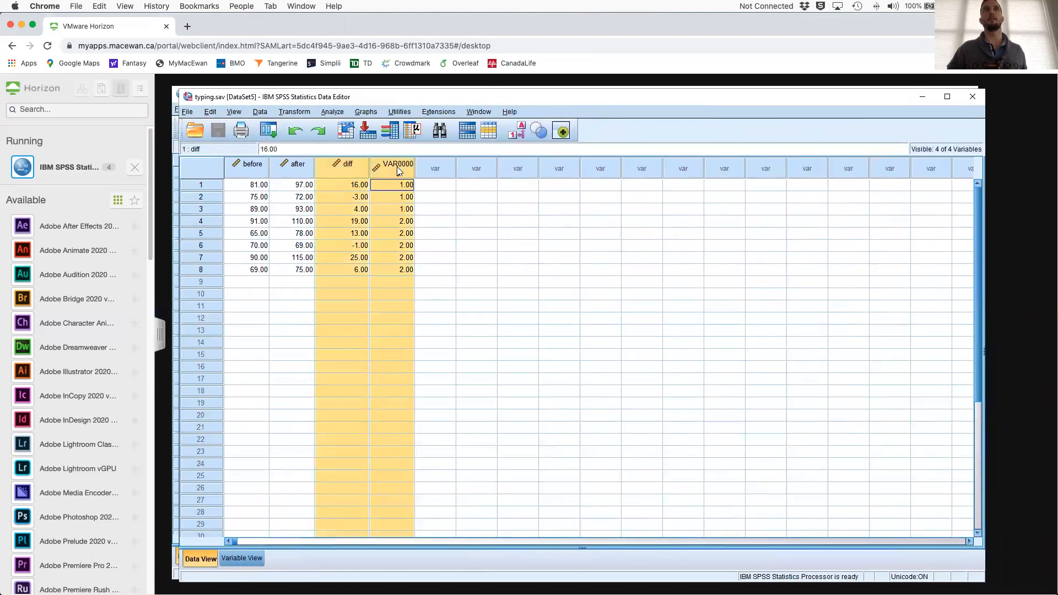
key(Delete)
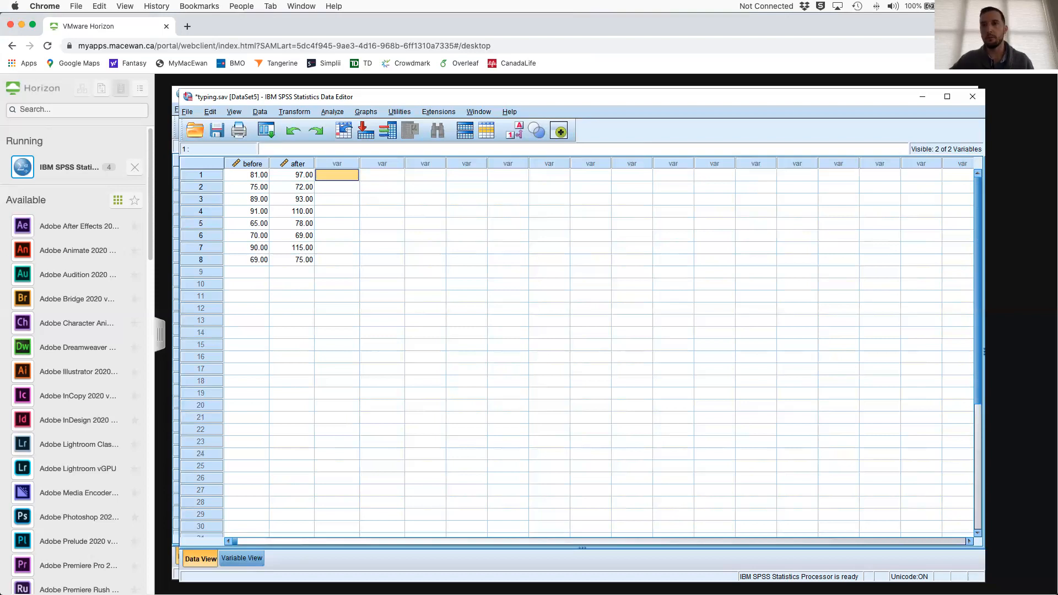
scroll(741, 272, down, 2)
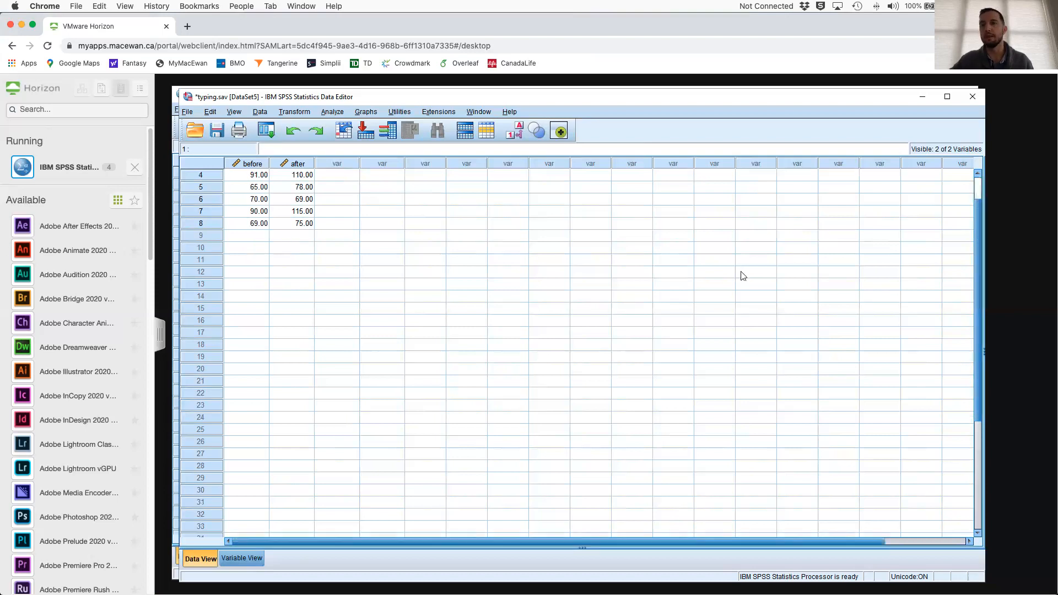
scroll(661, 251, up, 2)
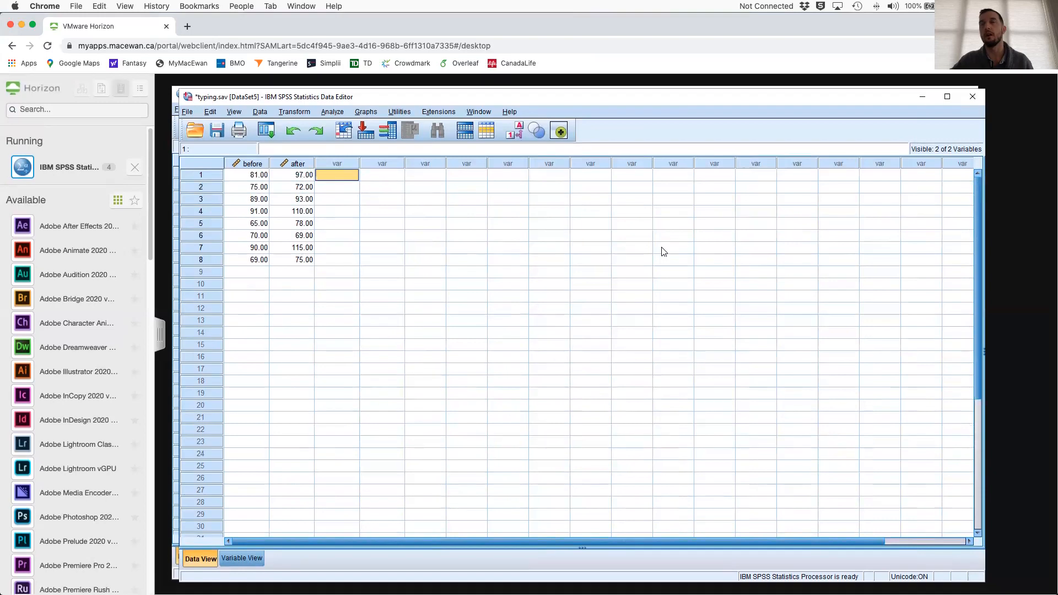
- Return to the Word document and copy the Assumptions heading with both assumptions and their red comments from question 1
key(ctrl+Up)
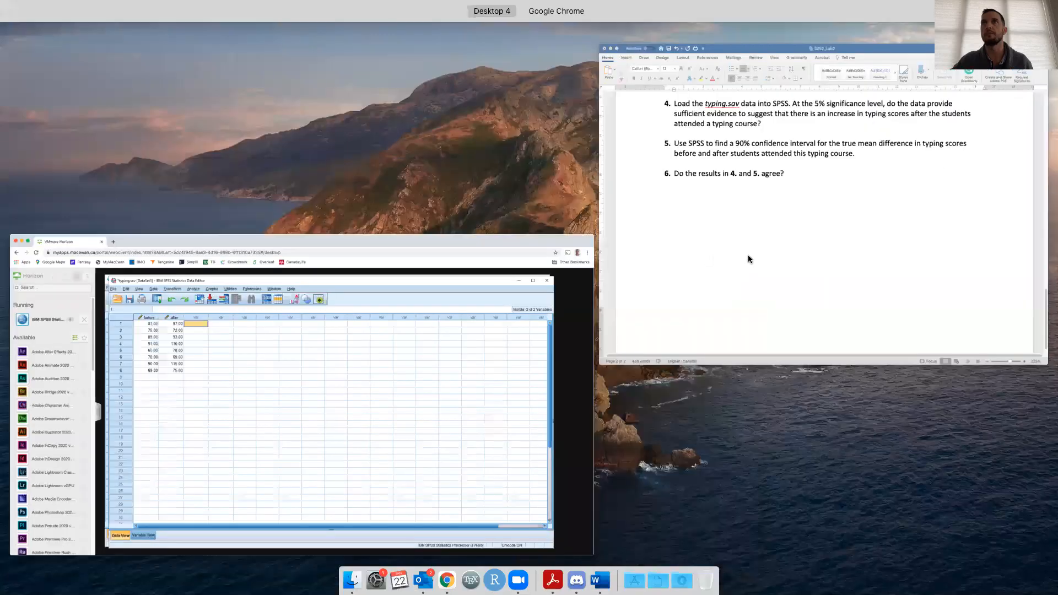
click(740, 250)
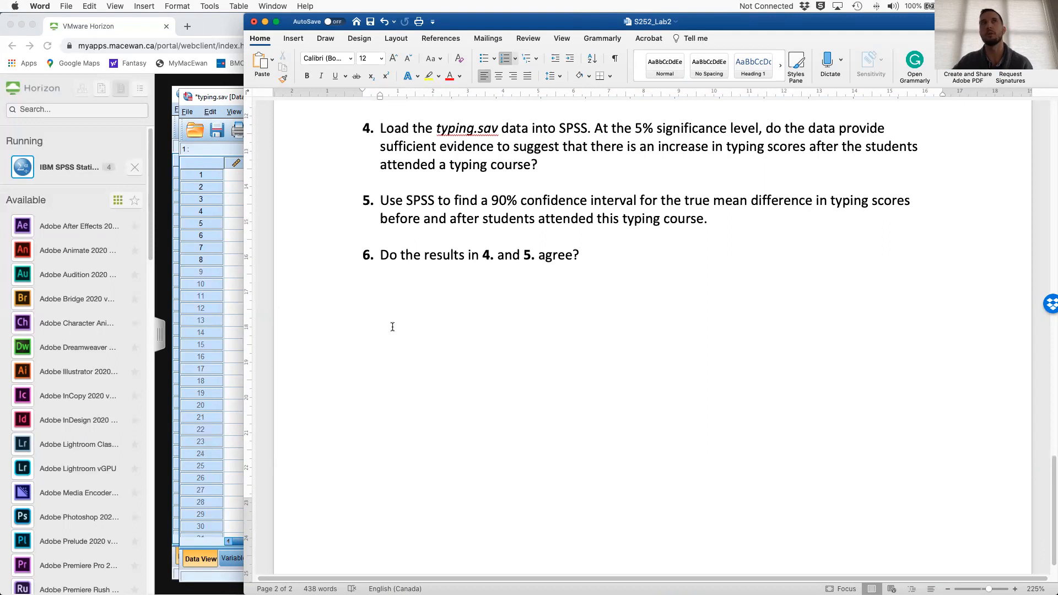
click(232, 312)
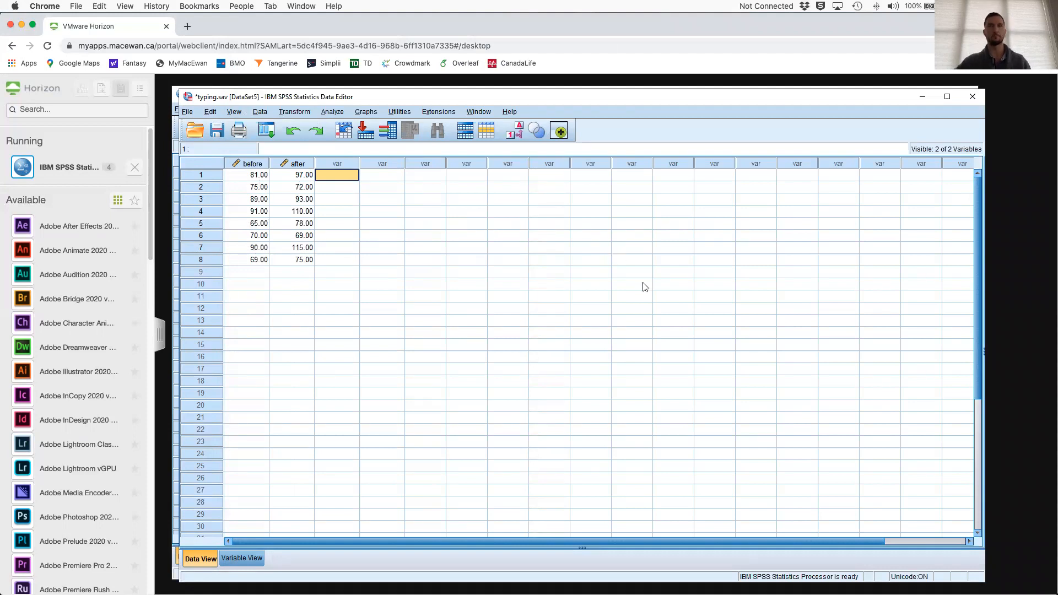
key(ctrl+Up)
click(656, 198)
scroll(559, 220, up, 15)
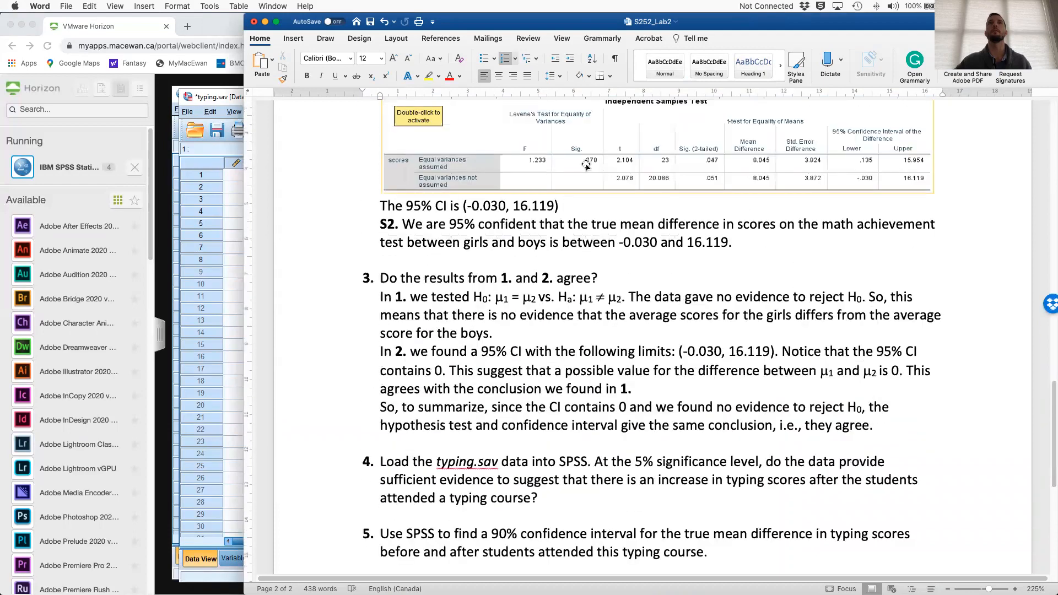
scroll(559, 221, up, 10)
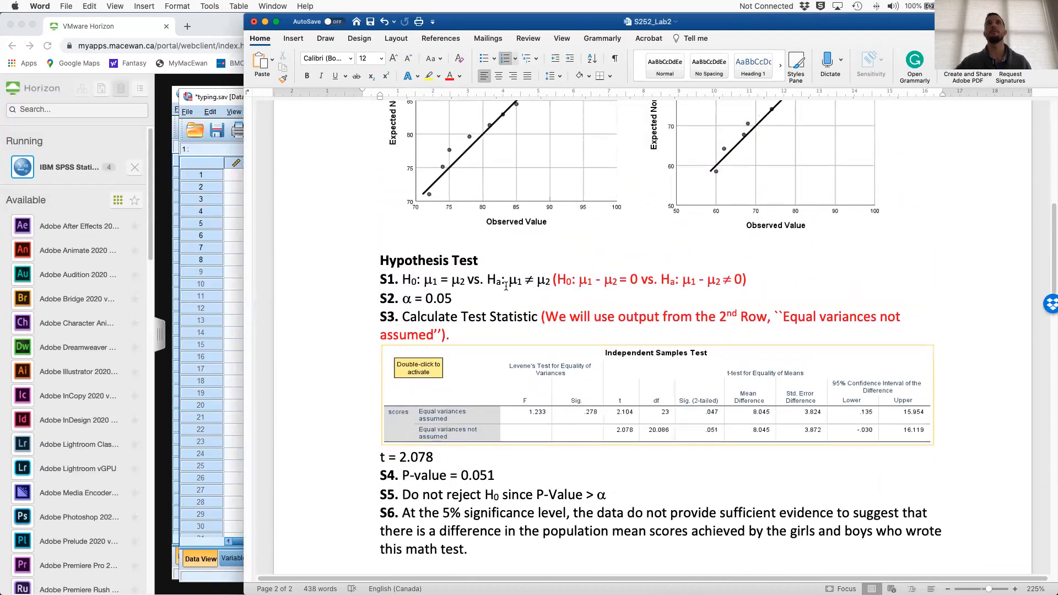
scroll(428, 221, up, 2)
drag(379, 194, 694, 285)
key(super+c)
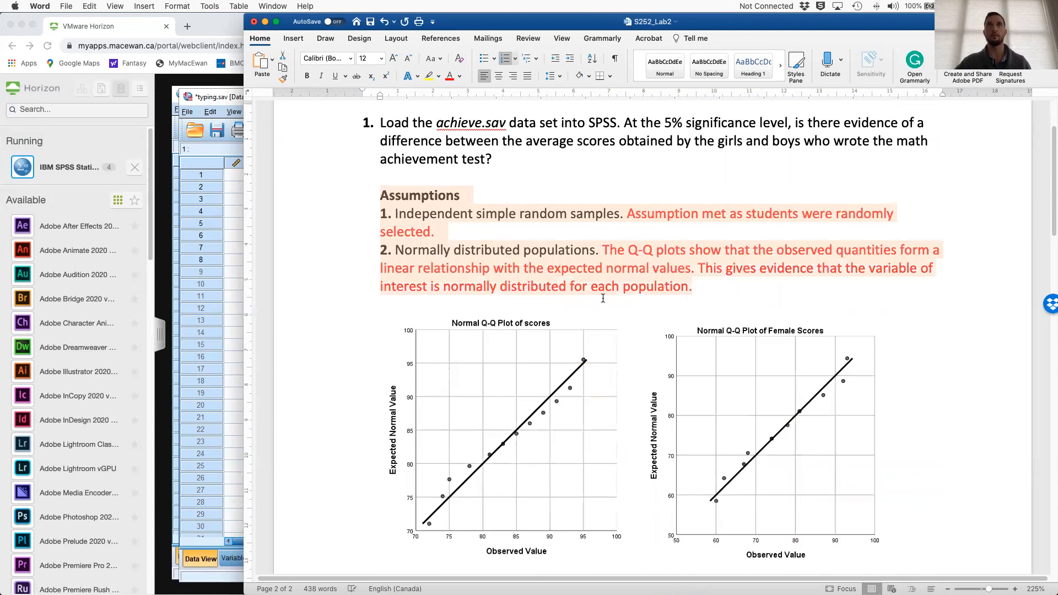
- Paste the copied Assumptions section below question 4, separated from the question by a blank line
scroll(458, 336, down, 20)
scroll(458, 336, down, 3)
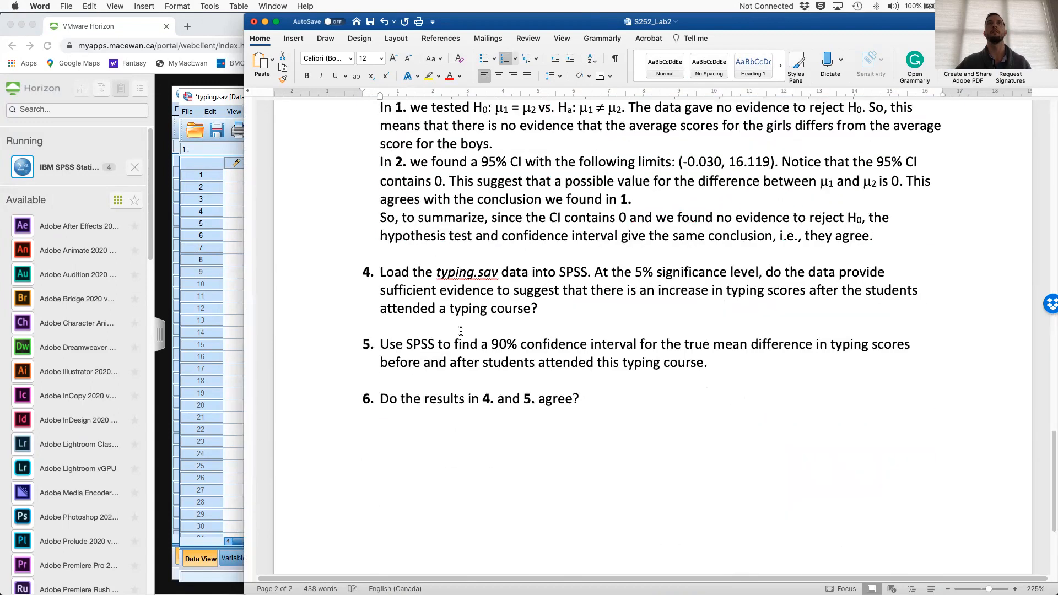
click(607, 309)
key(Return)
key(Return)
key(Return)
key(BackSpace)
key(BackSpace)
key(shift+Return)
key(shift+Return)
key(super+v)
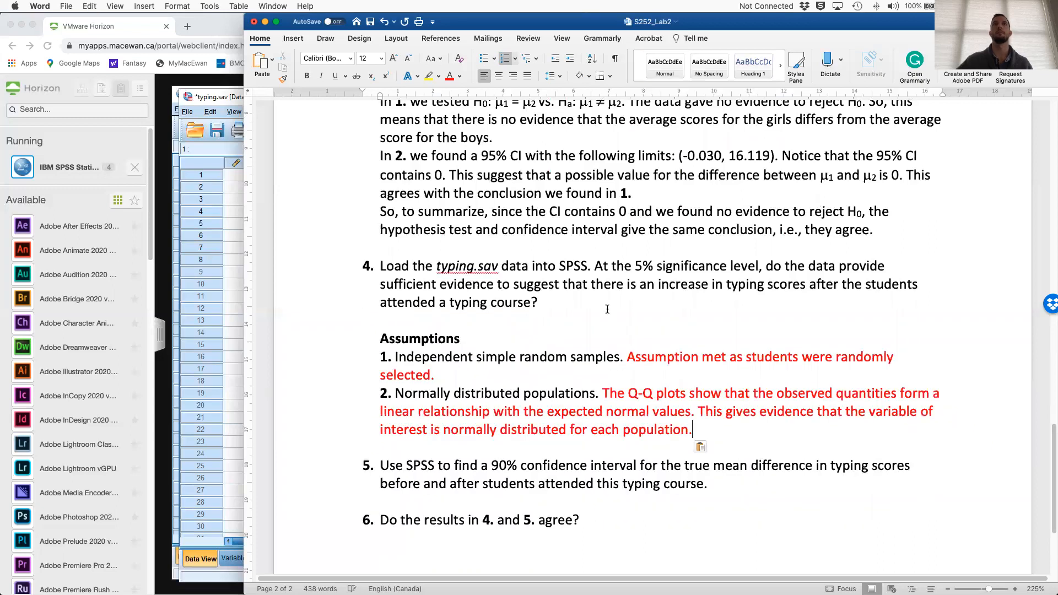
- Copy the Hypothesis Test heading with lines S1 and S2 from question 1 and return to question 4
scroll(865, 330, up, 5)
scroll(865, 330, up, 15)
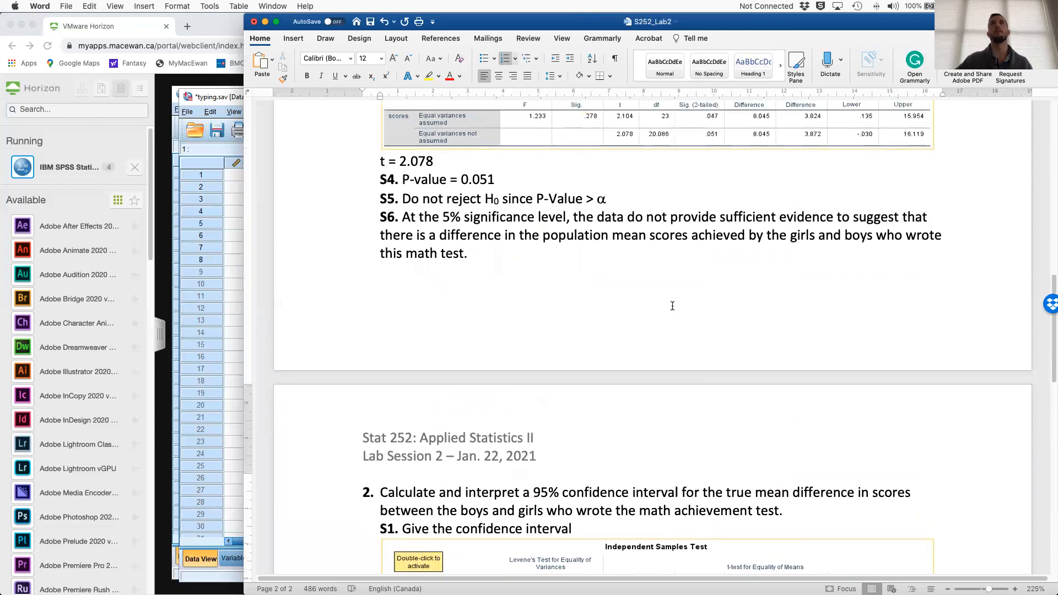
drag(376, 197, 472, 236)
key(super+c)
scroll(563, 331, down, 15)
scroll(563, 331, down, 15)
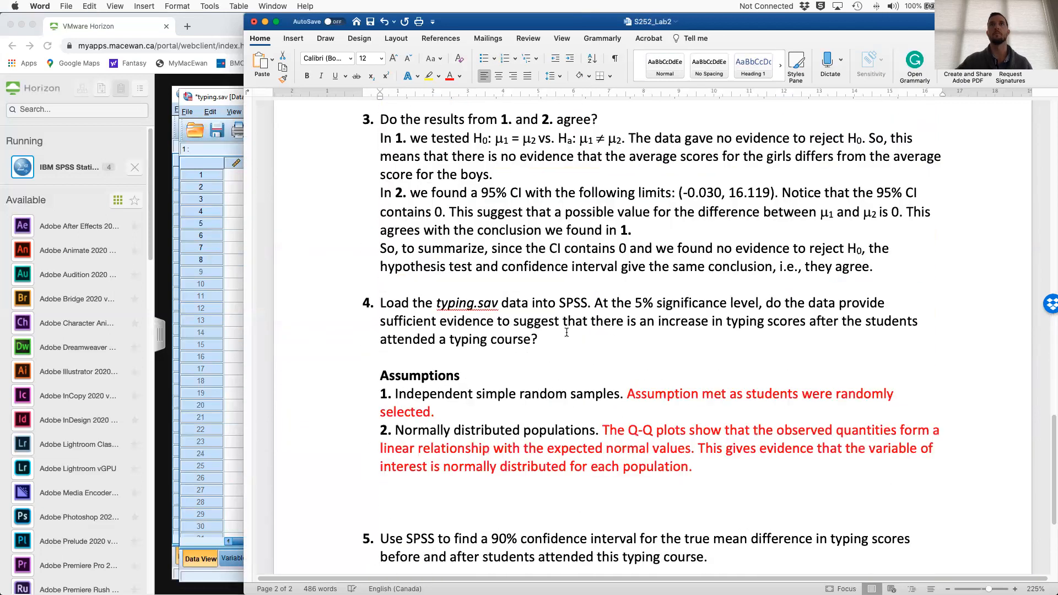
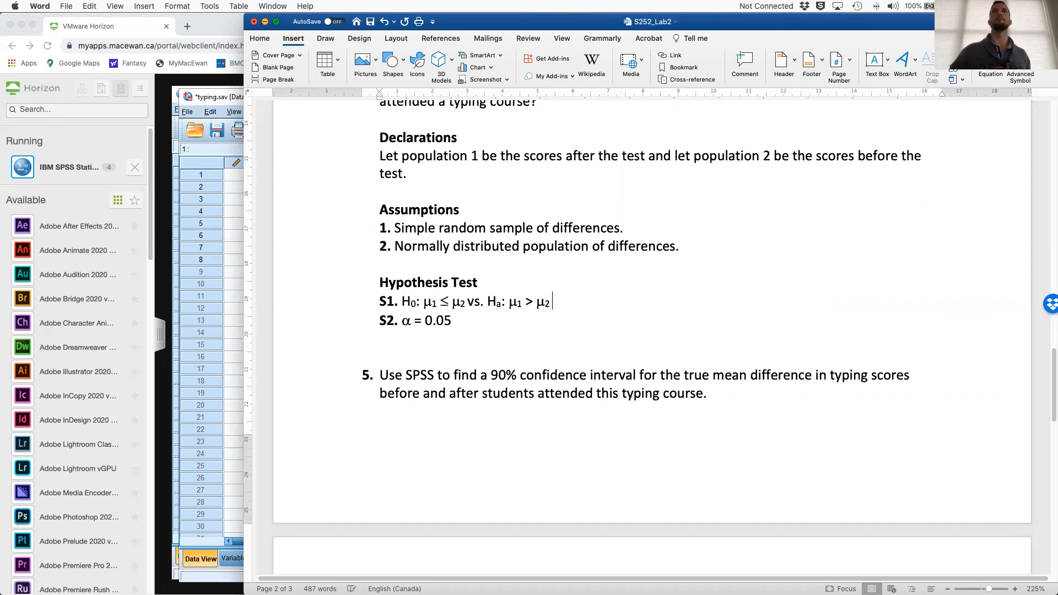
- Add "Typically, we write paired hypotheses as follows:" after the S1 hypotheses in question 4, followed by a new line
text(Typically, w)
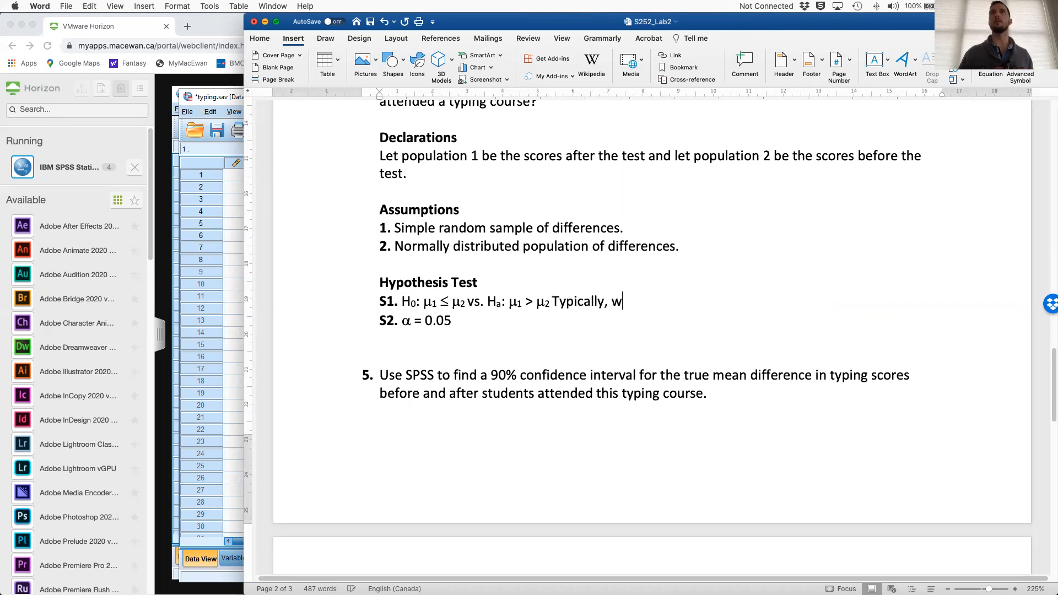
text(e write paired hyp)
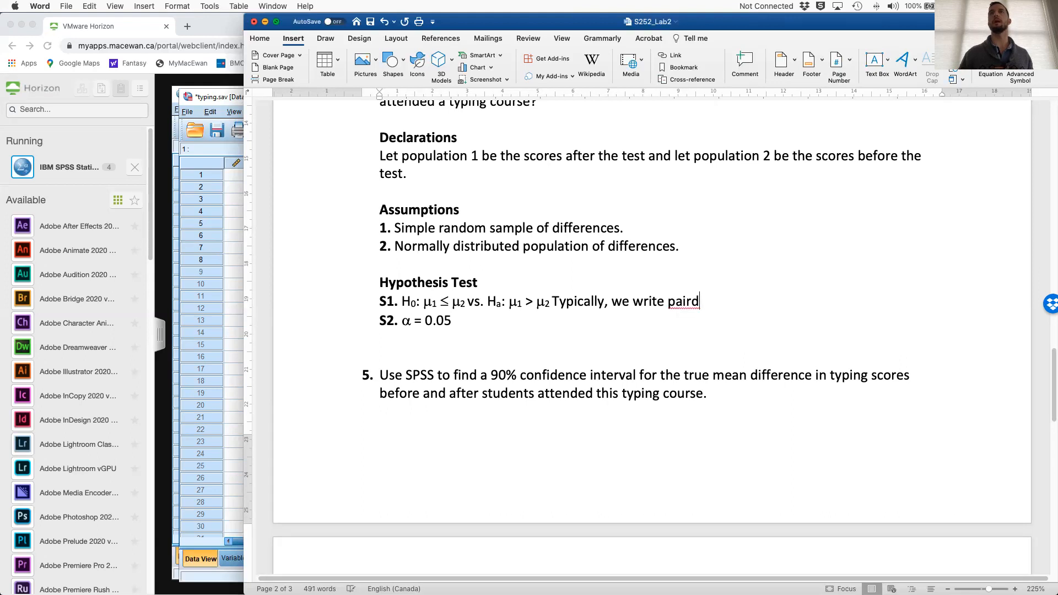
text(othes)
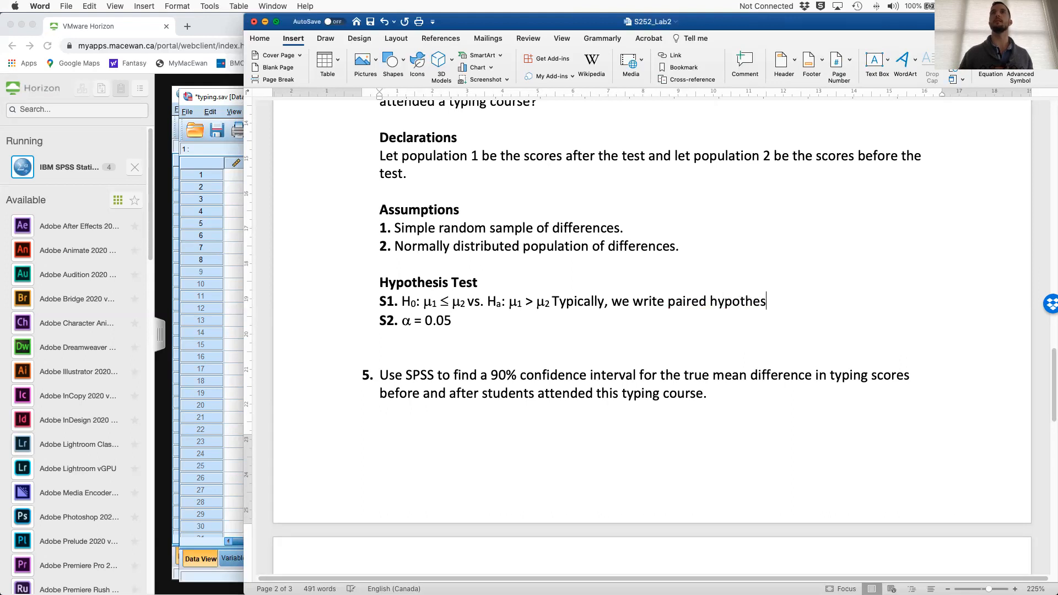
text(es as follows:)
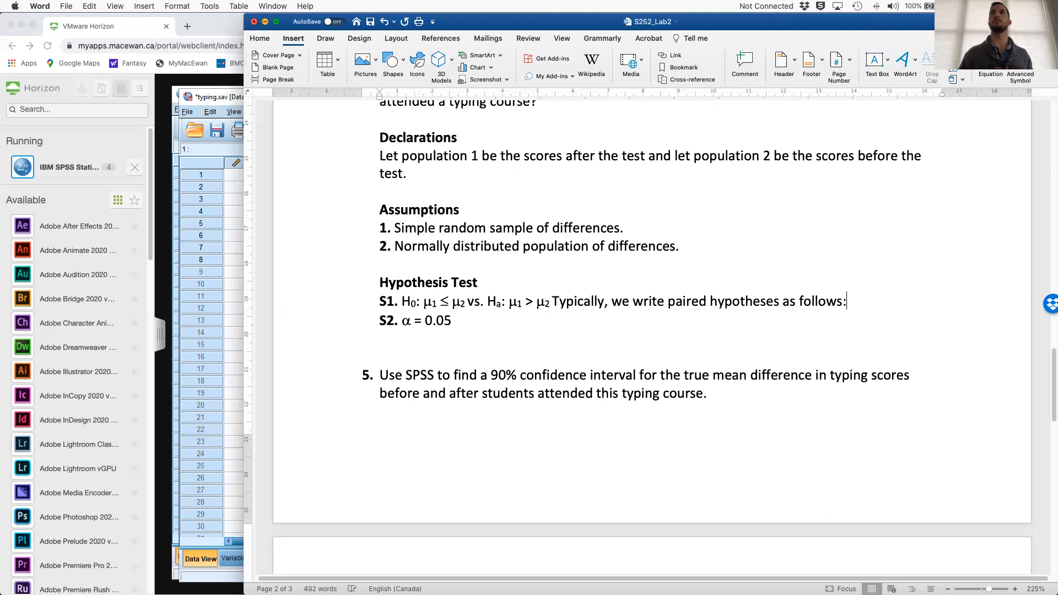
key(Return)
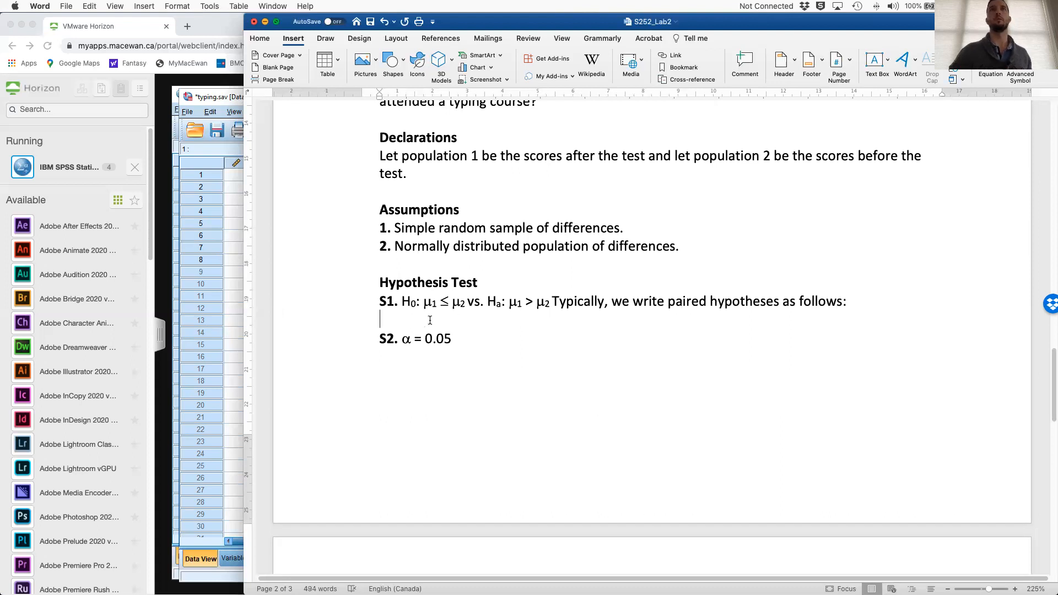
- Copy the null and alternative hypotheses from S1 onto the empty line below it
drag(401, 301, 549, 305)
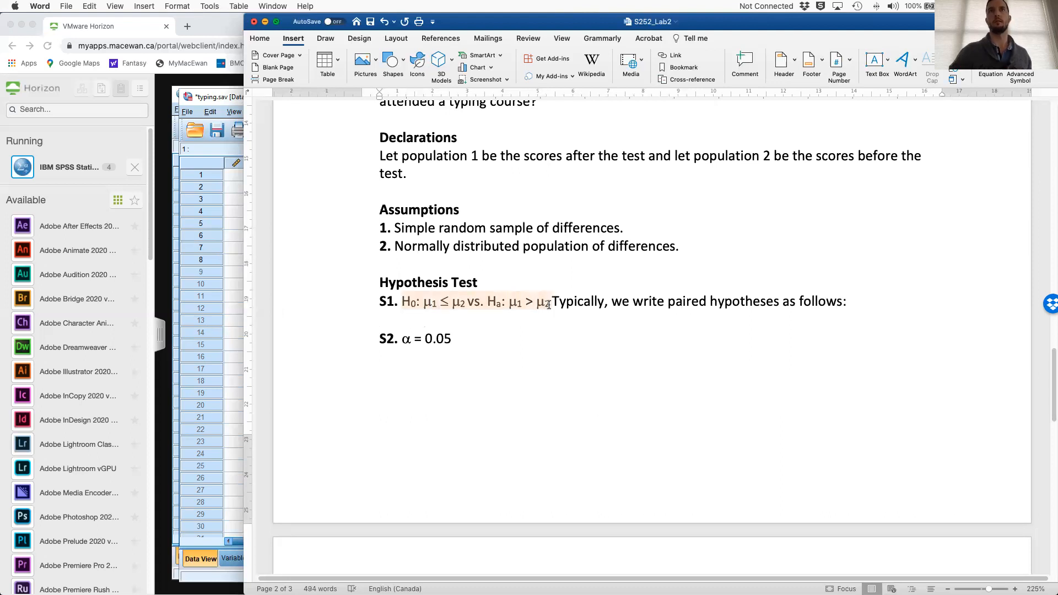
click(456, 318)
key(super+v)
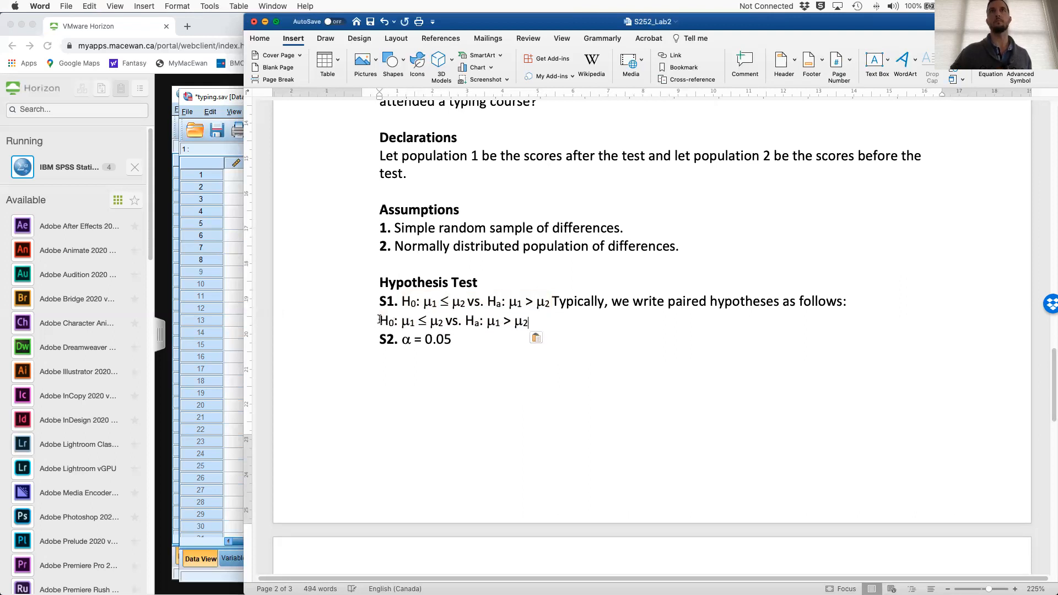
- Change the null hypothesis in the copied line to H0: μd ≤ 0
click(414, 321)
key(BackSpace)
text(d)
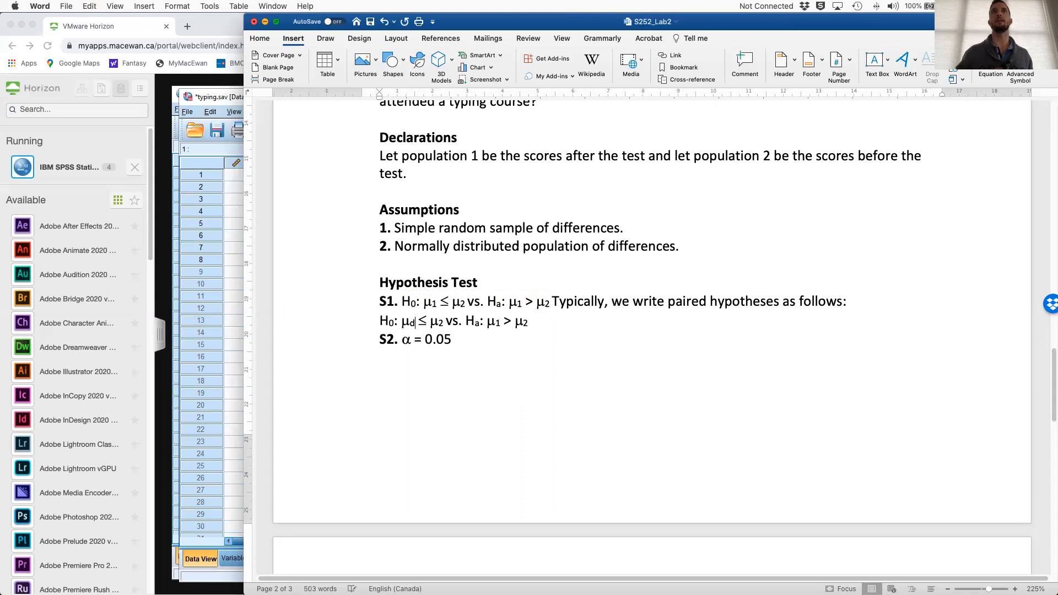
drag(432, 322, 442, 321)
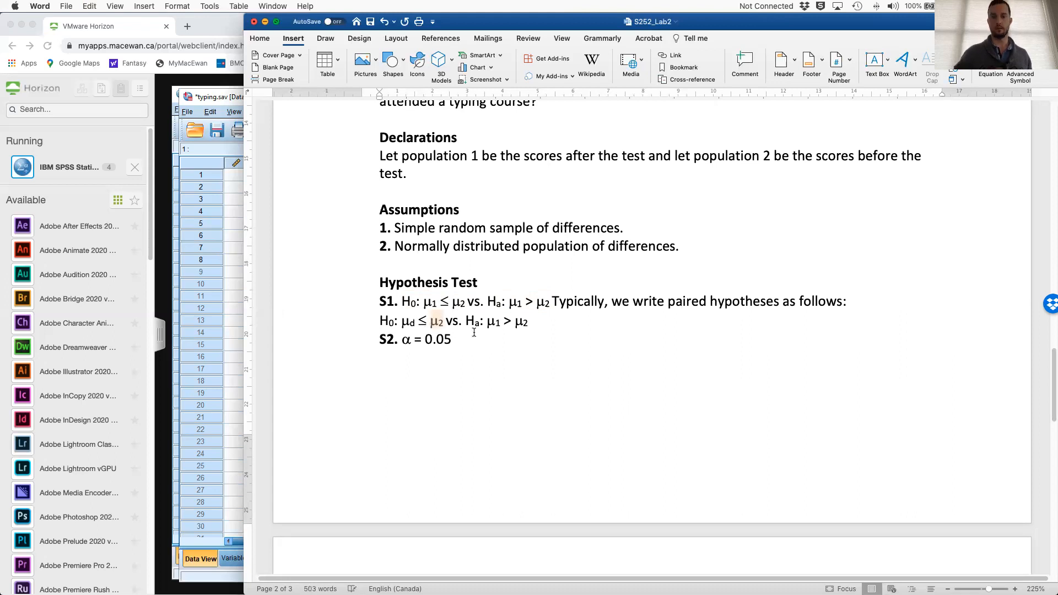
text(0)
- Change the alternative hypothesis in the copied line to Ha: μd > 0 and make the whole line bold
click(495, 322)
key(BackSpace)
text(d)
drag(510, 323, 384, 320)
text(0)
key(super+b)
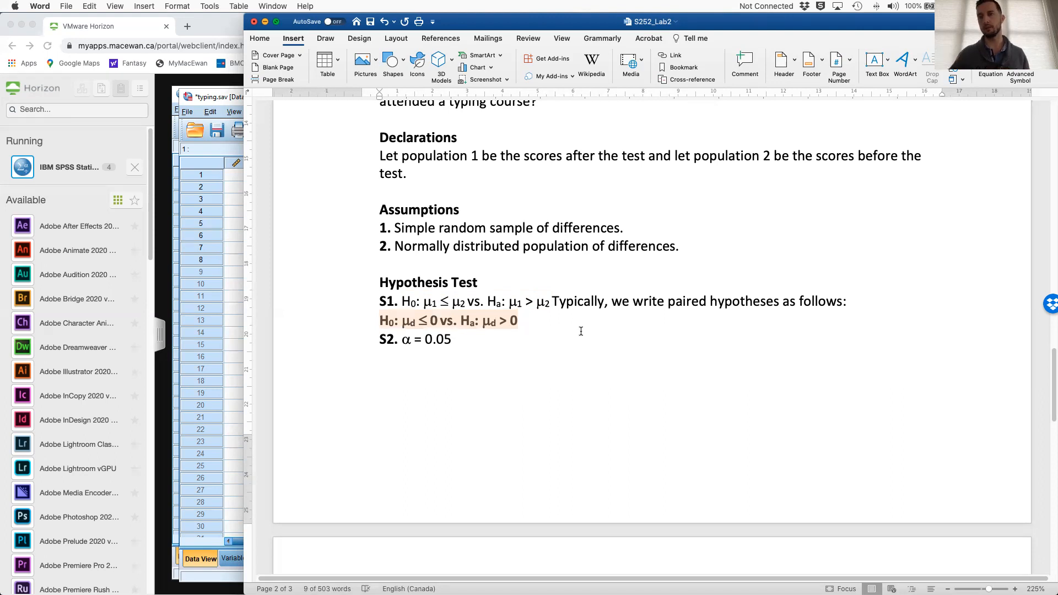
click(496, 343)
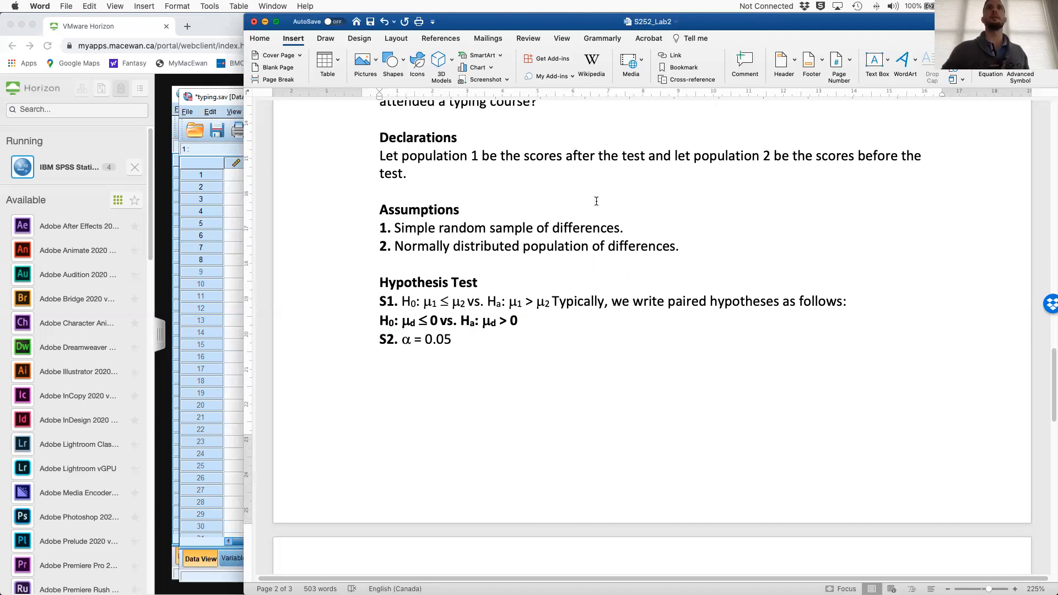
- Add the red comment "Not sure based on description if this is true." after assumption 1 in question 4
click(631, 225)
click(260, 38)
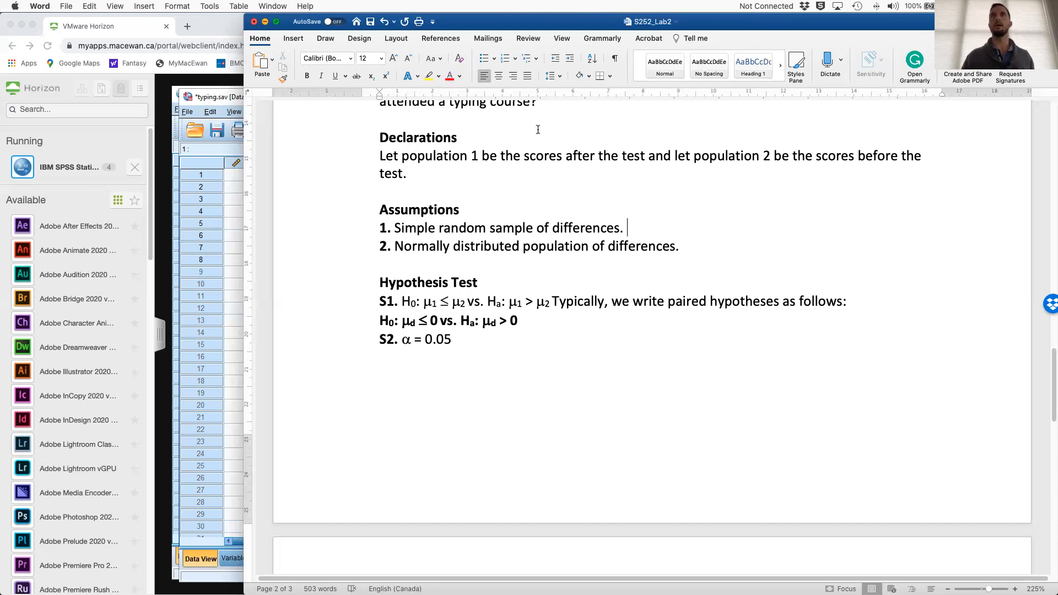
text(Not sure)
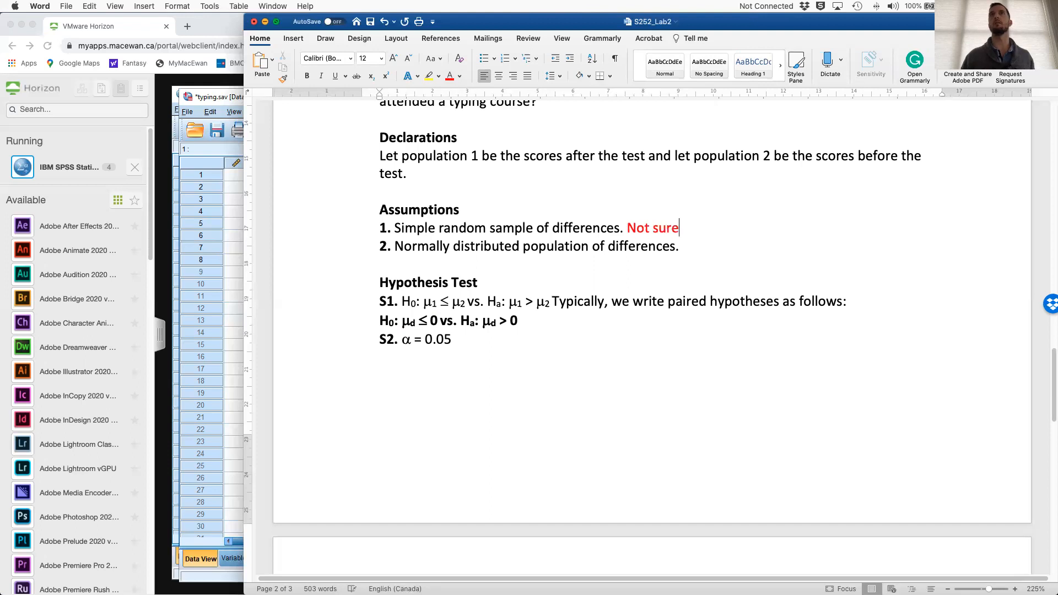
text( based on description if this ist rue.)
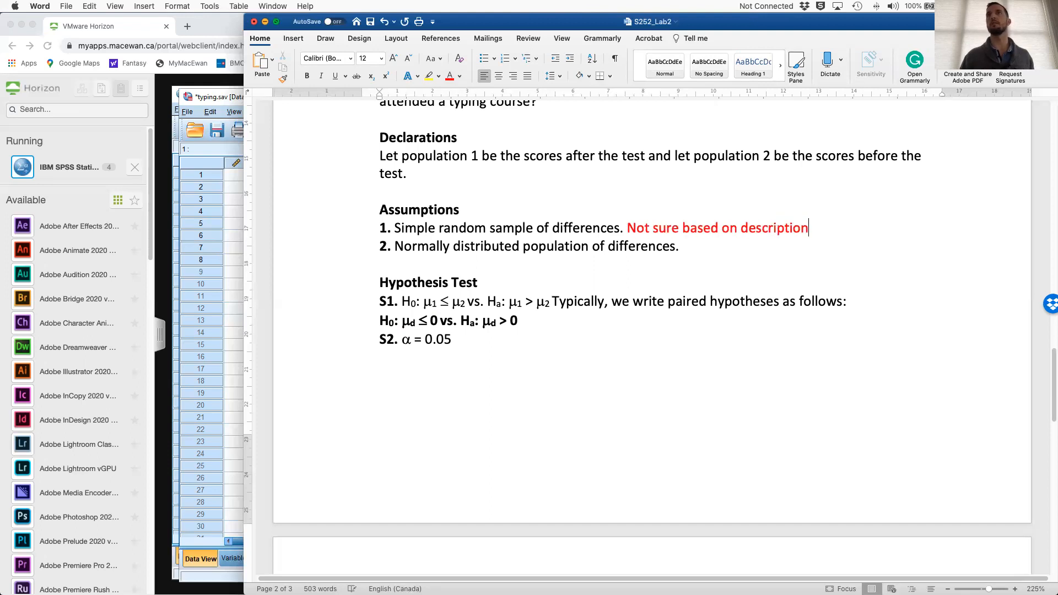
- Complete the red comment after assumption 1 so that it ends with "if this is true."
key(BackSpace)
key(BackSpace)
key(BackSpace)
key(BackSpace)
key(BackSpace)
key(BackSpace)
text(true.)
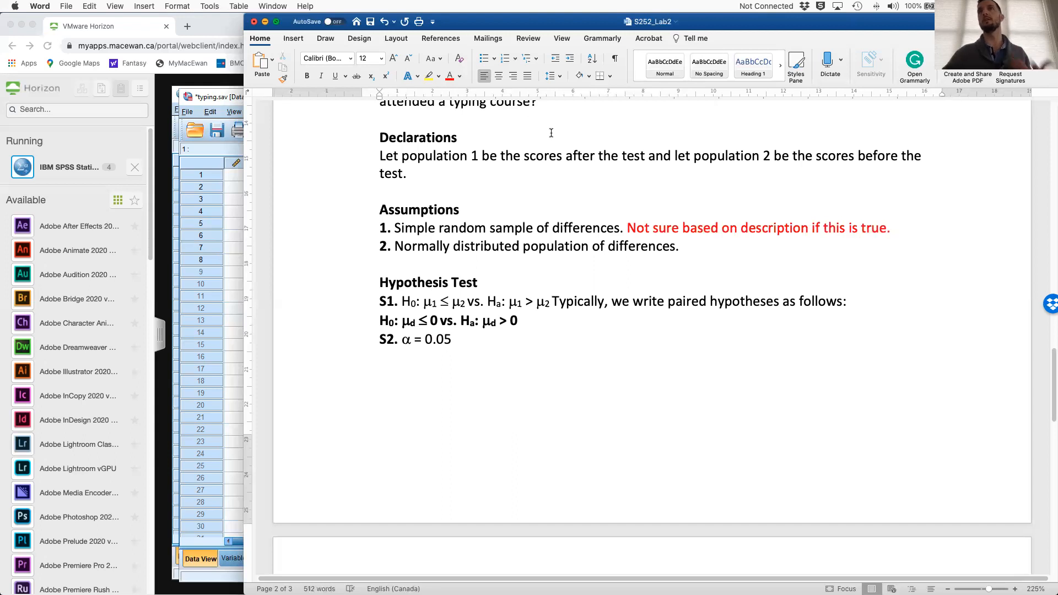
- Insert two blank lines after assumption 2 in question 4
scroll(551, 133, up, 2)
scroll(659, 254, down, 3)
scroll(659, 254, down, 2)
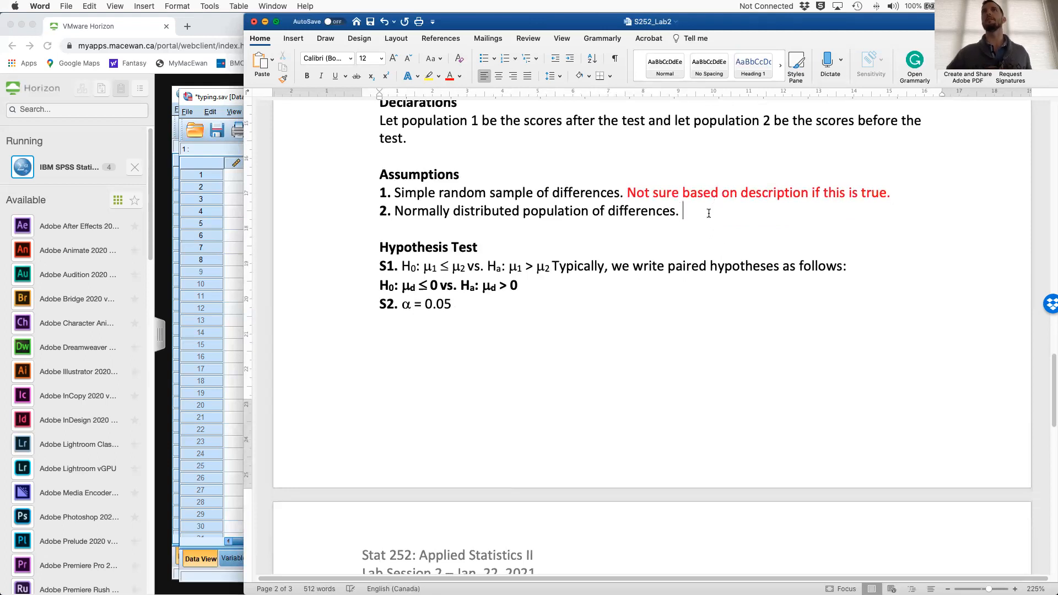
key(Return)
key(Return)
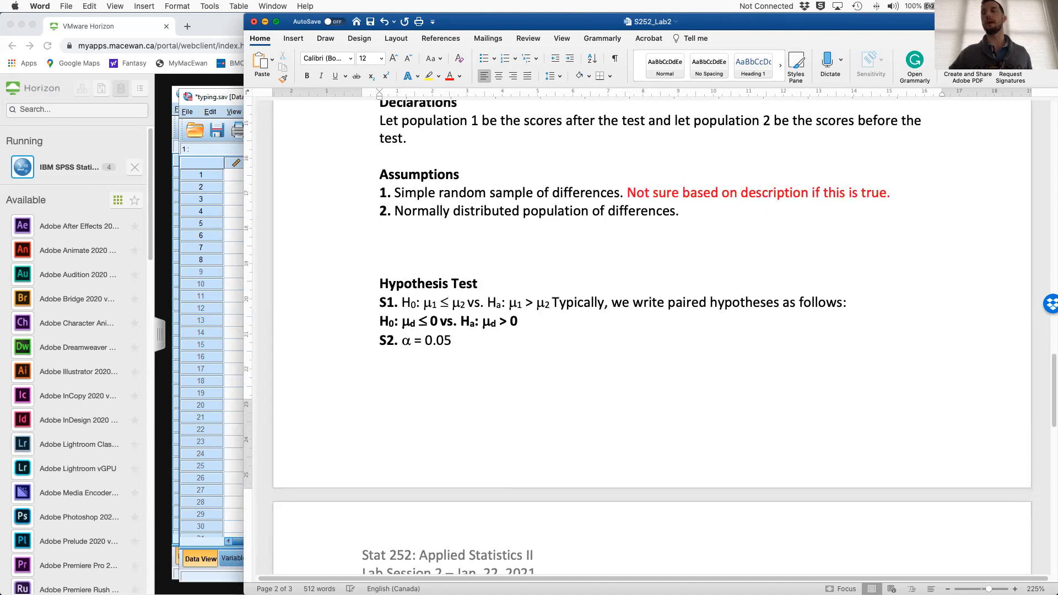
- Switch to the typing.sav data in SPSS and start computing a new variable with the target name diff
click(216, 97)
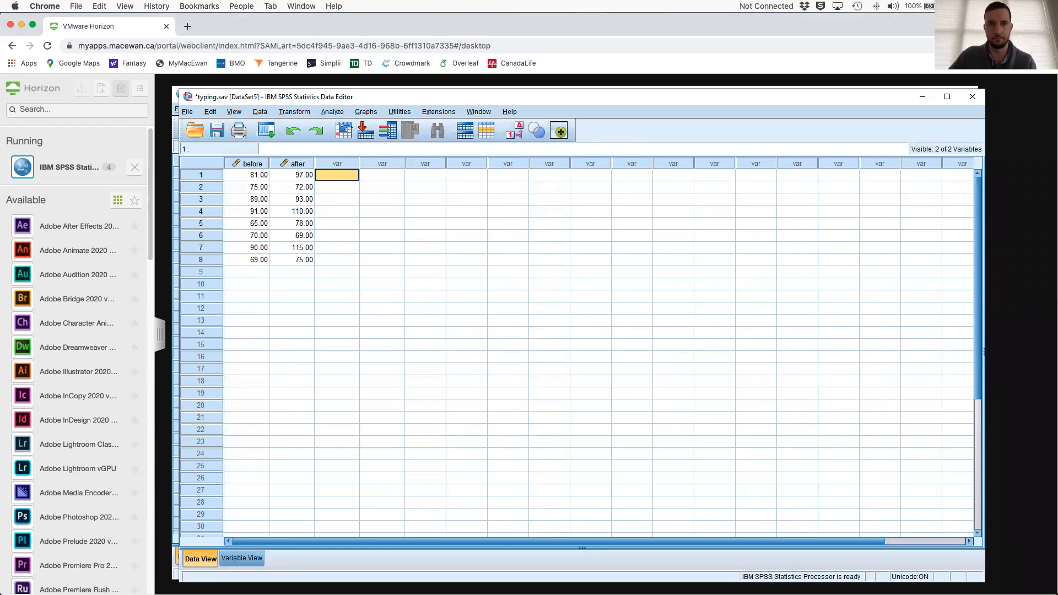
click(300, 112)
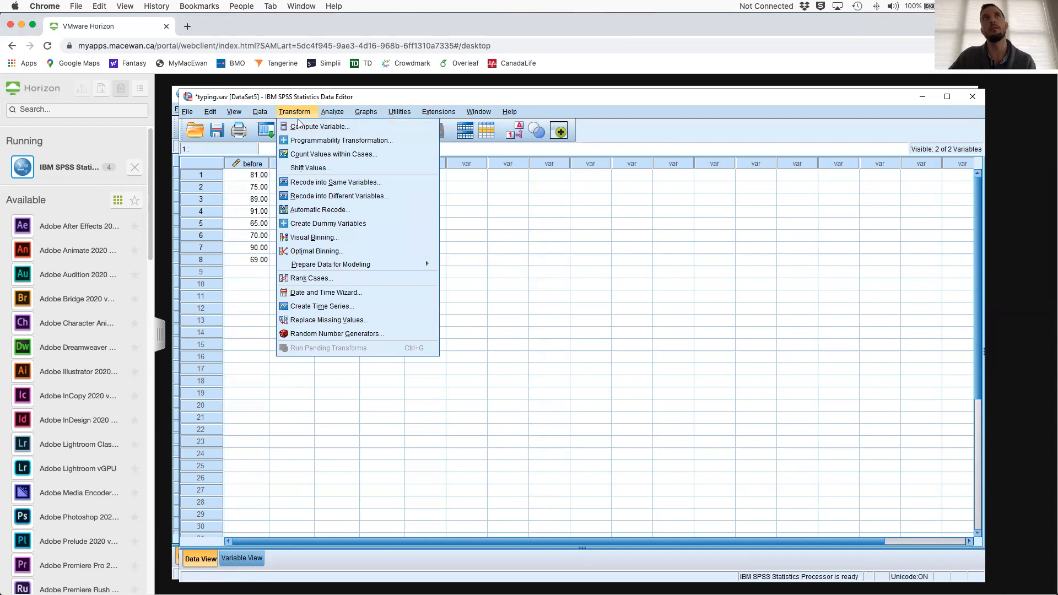
click(298, 126)
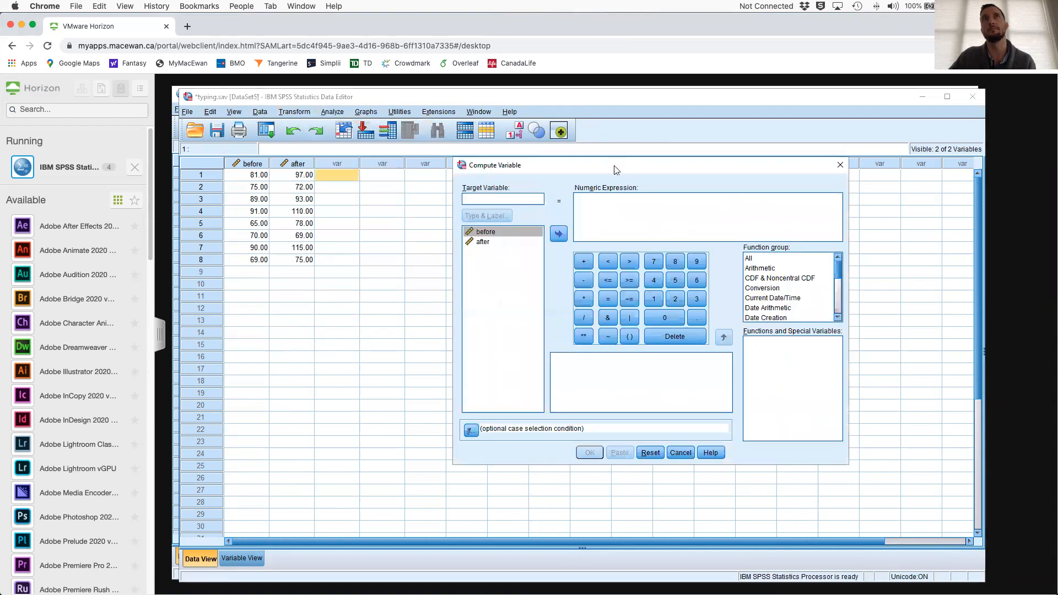
drag(614, 168, 600, 182)
click(476, 229)
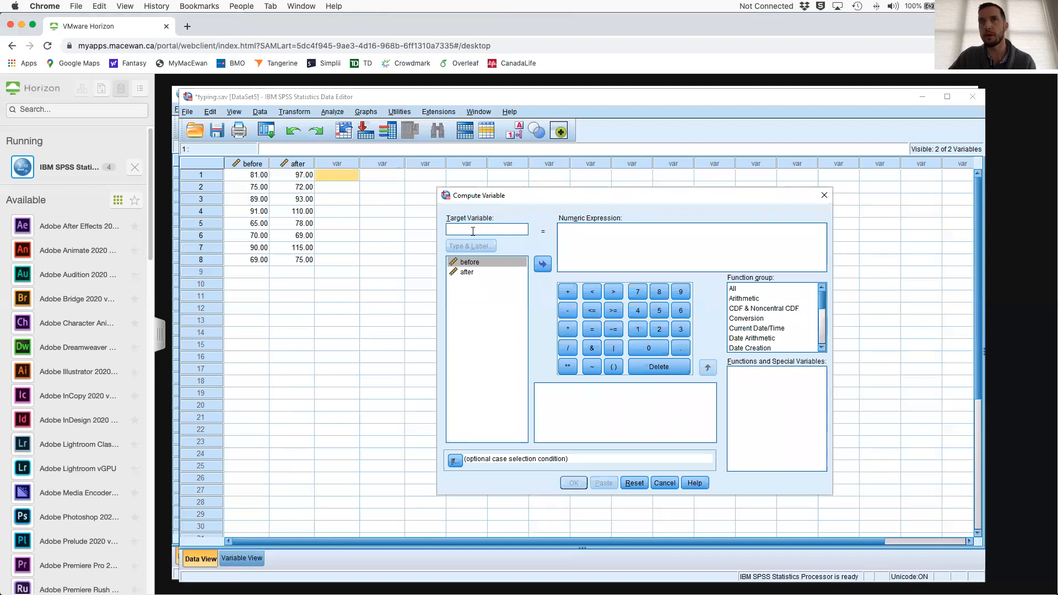
text(diff)
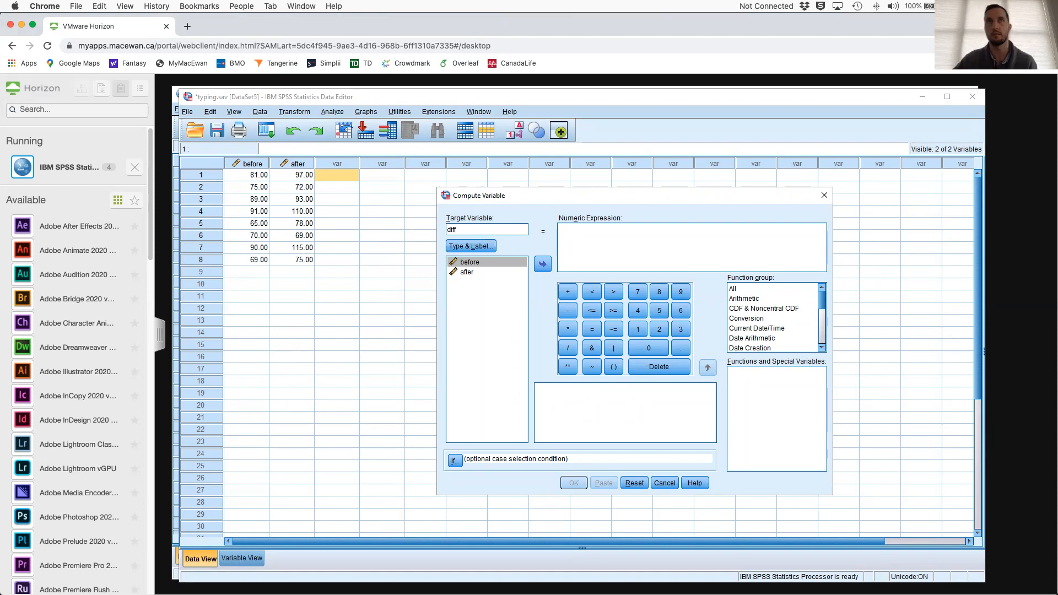
text(erences)
key(BackSpace)
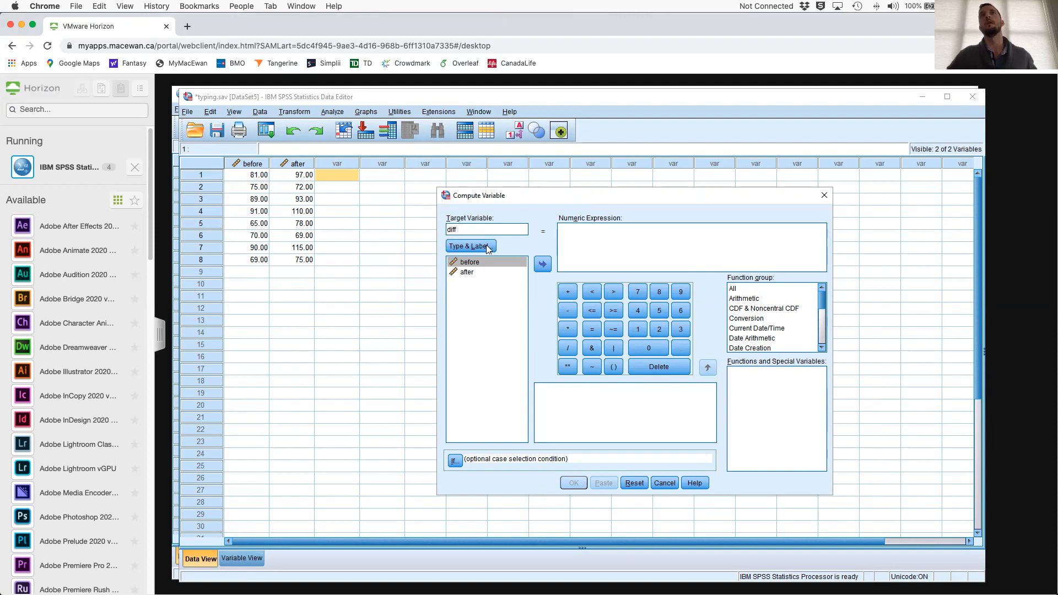
- Define the numeric expression as after - before and compute the variable
click(479, 273)
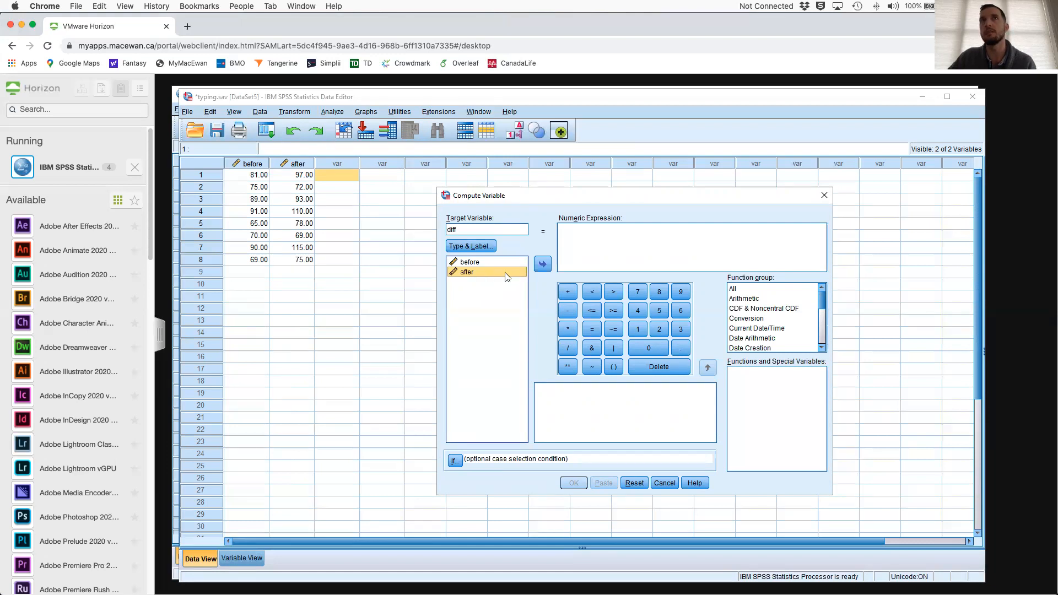
click(543, 264)
click(568, 310)
click(498, 262)
click(542, 264)
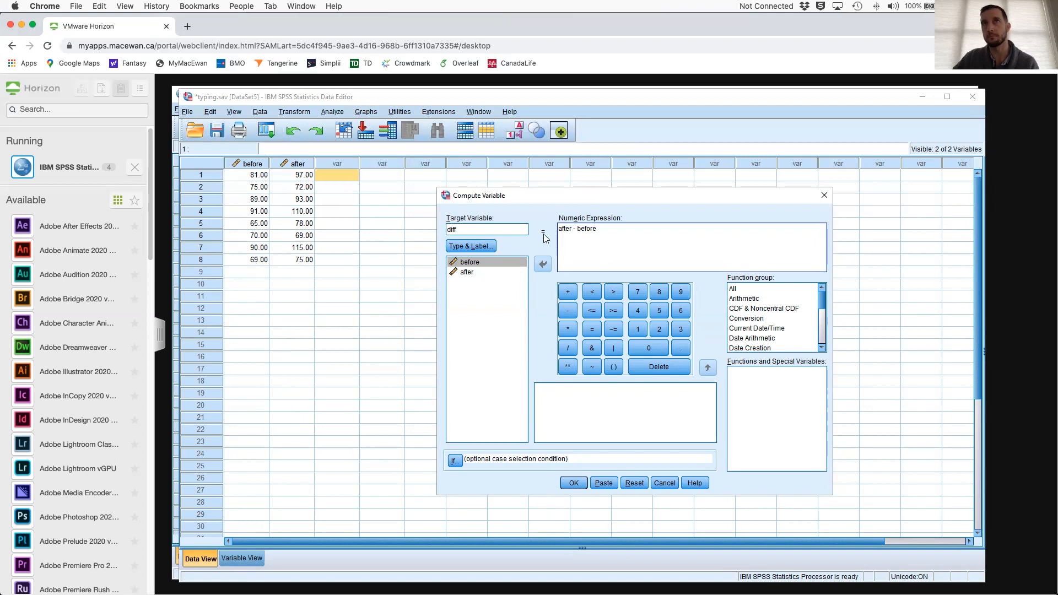
click(476, 273)
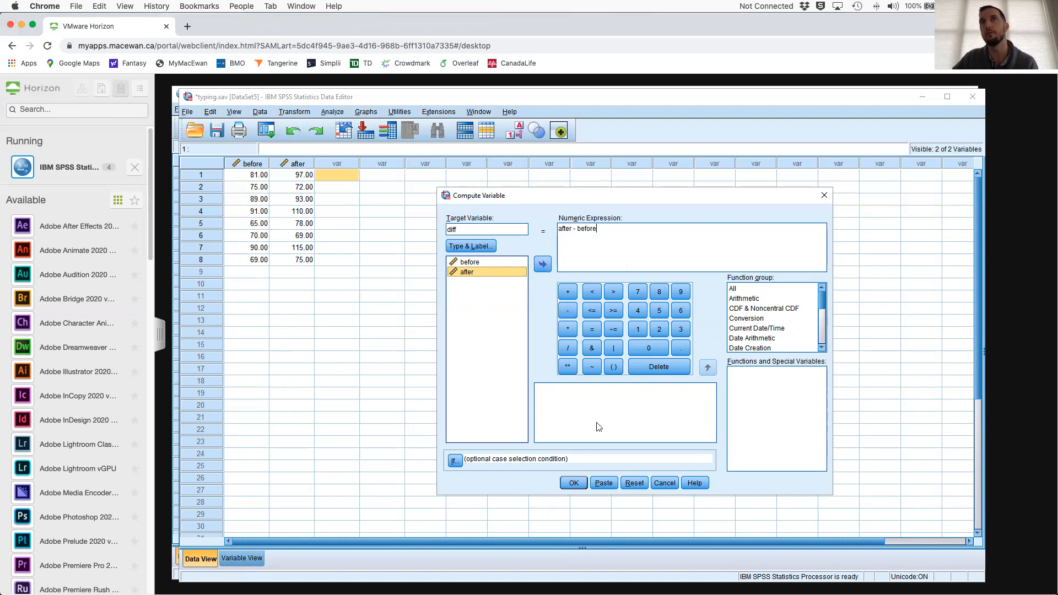
click(574, 483)
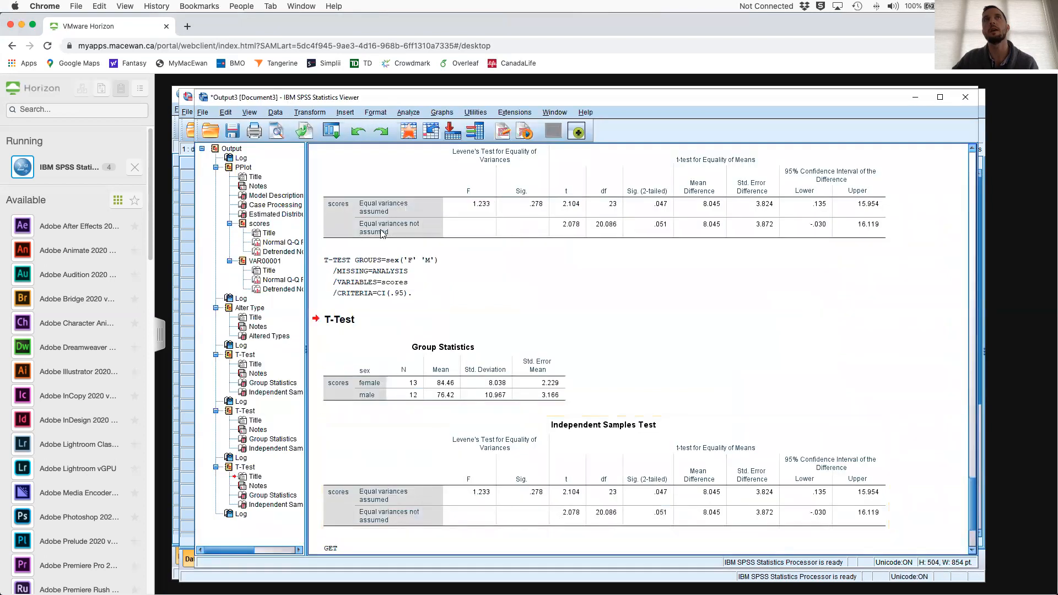
- Return to the typing.sav data and generate a normal Q-Q plot of the diff variable
click(179, 110)
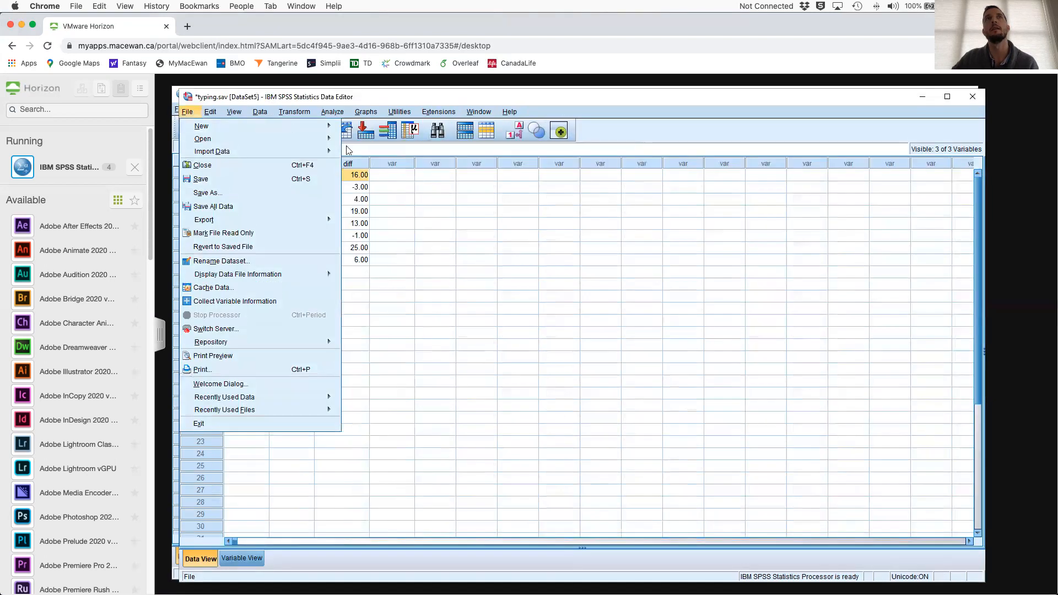
click(234, 111)
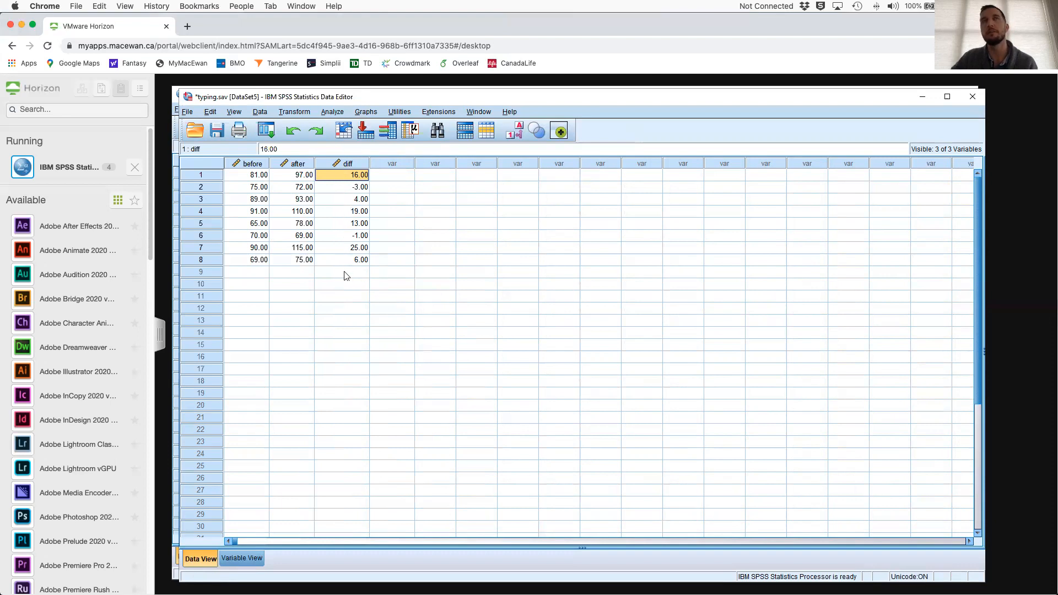
click(337, 114)
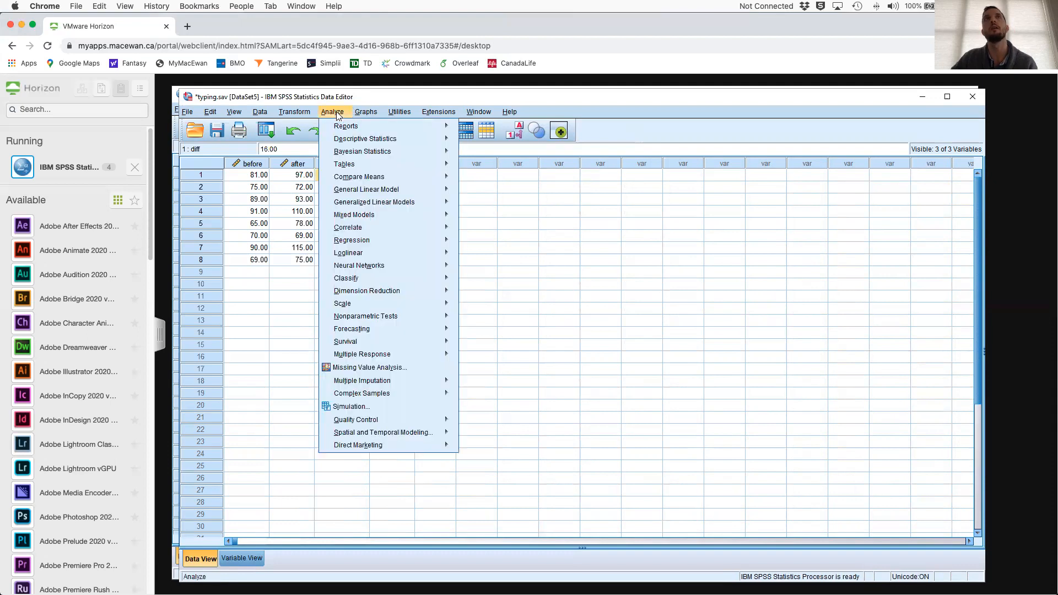
mouse_move(362, 141)
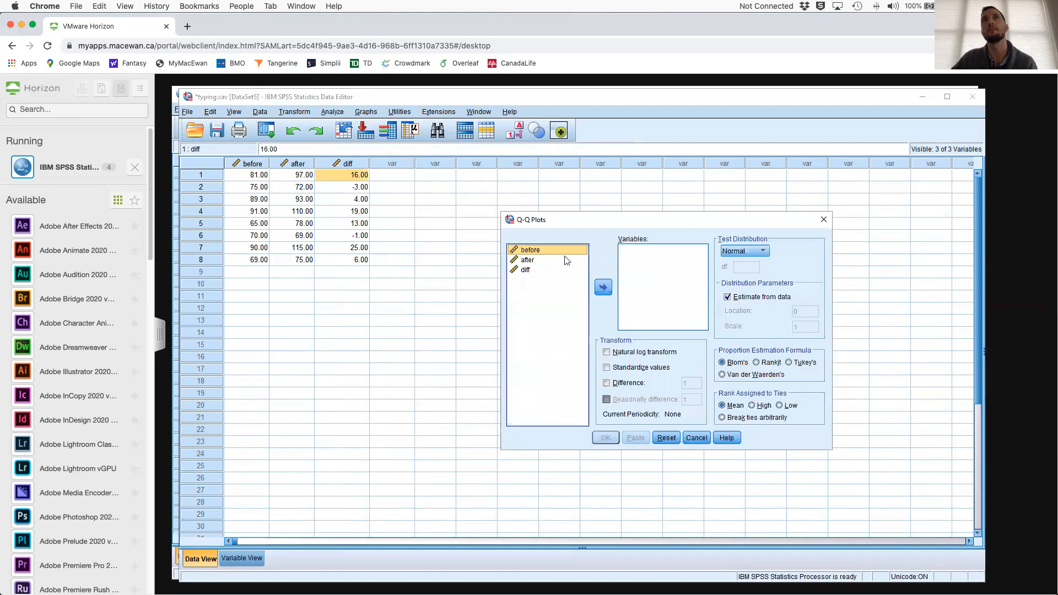
click(554, 270)
click(603, 288)
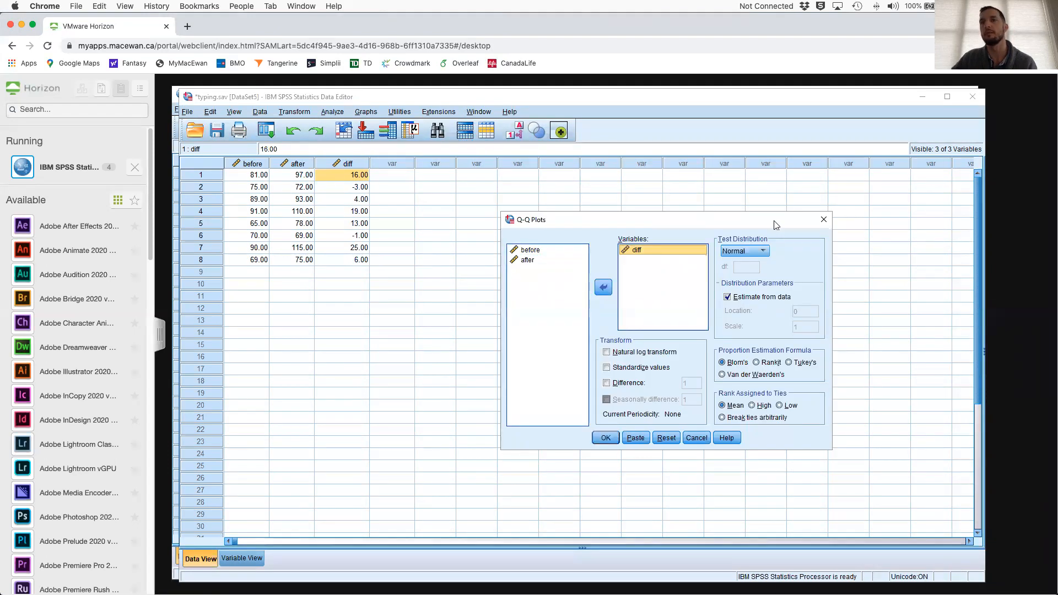
click(605, 438)
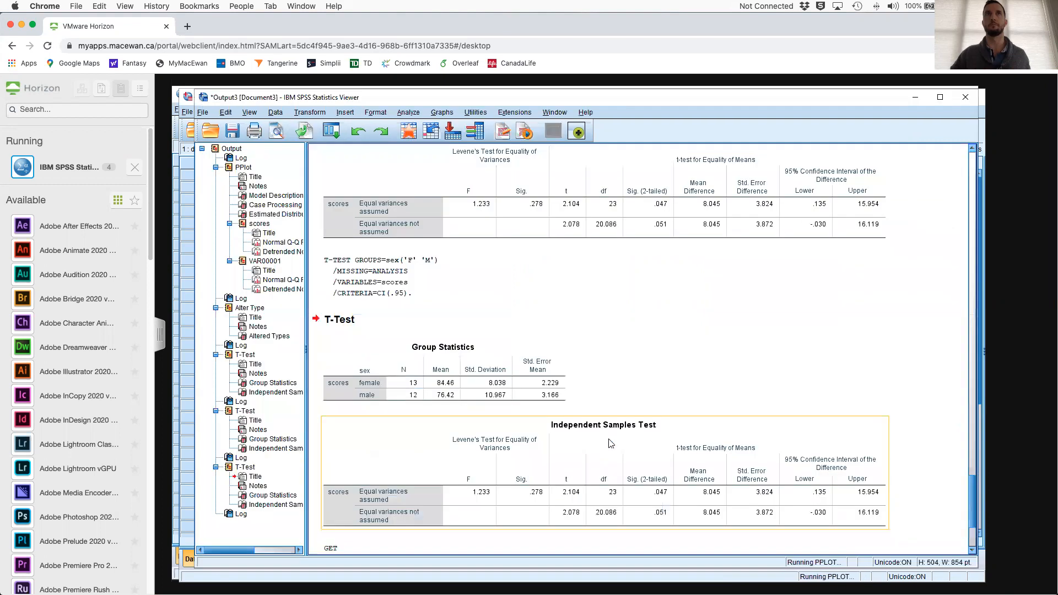
- Capture a screenshot of the Normal Q-Q Plot of diff and insert it below assumption 2 in the Word document
scroll(615, 392, down, 5)
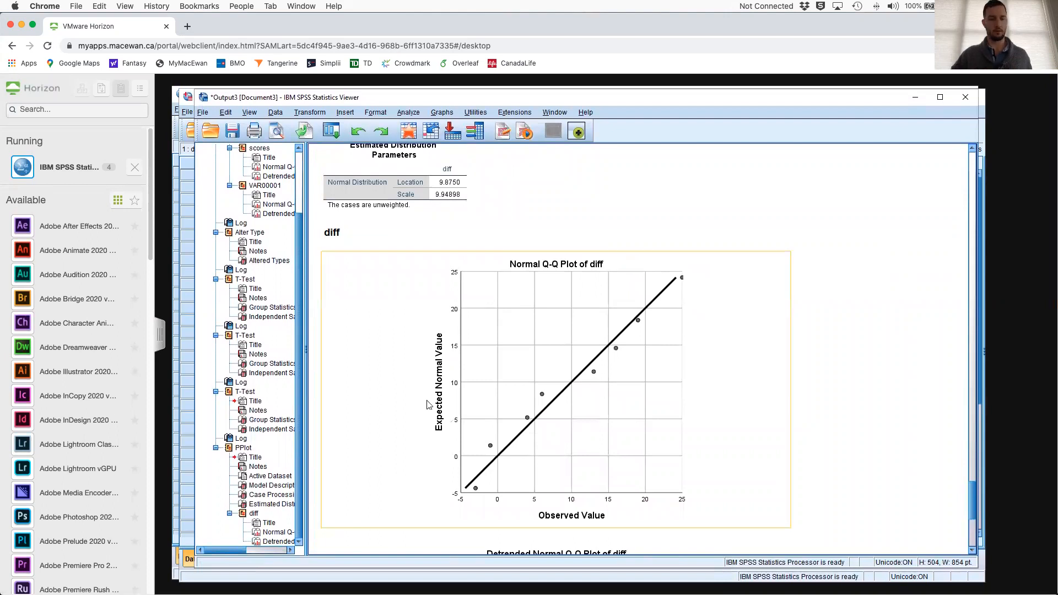
drag(453, 255, 691, 521)
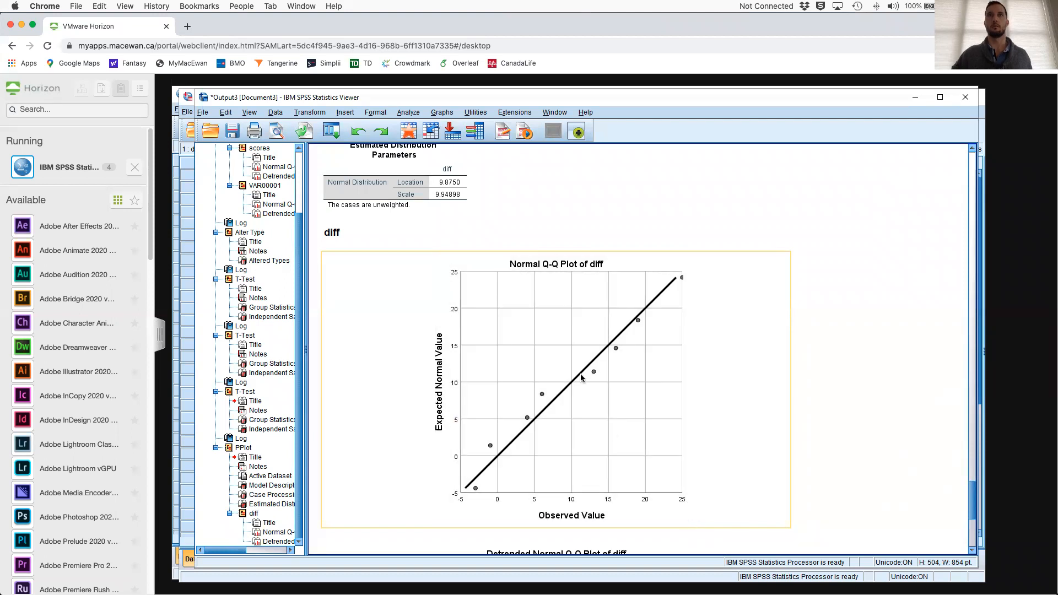
key(ctrl+Up)
click(775, 228)
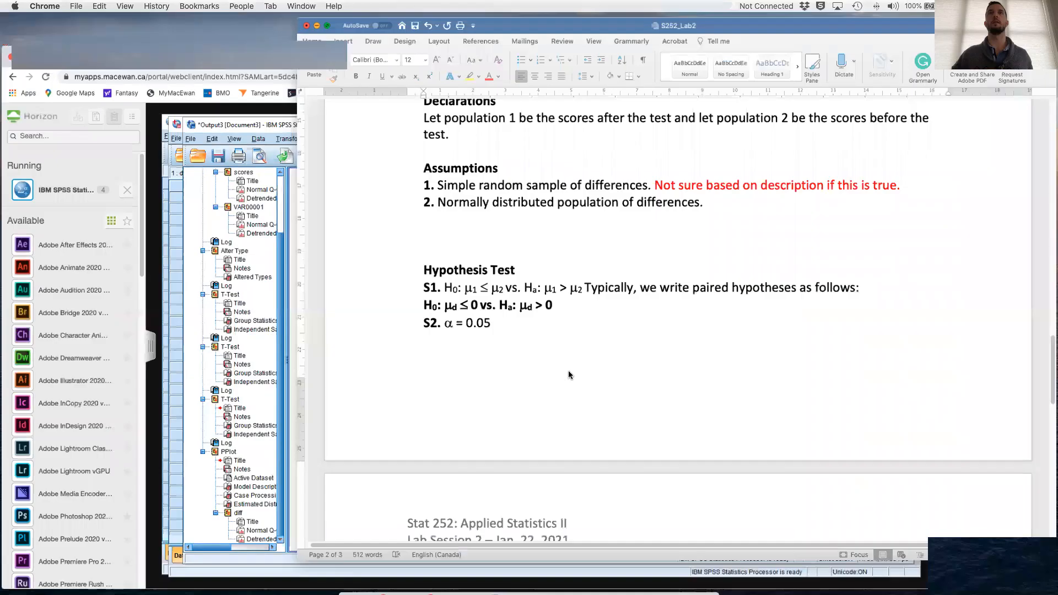
click(293, 38)
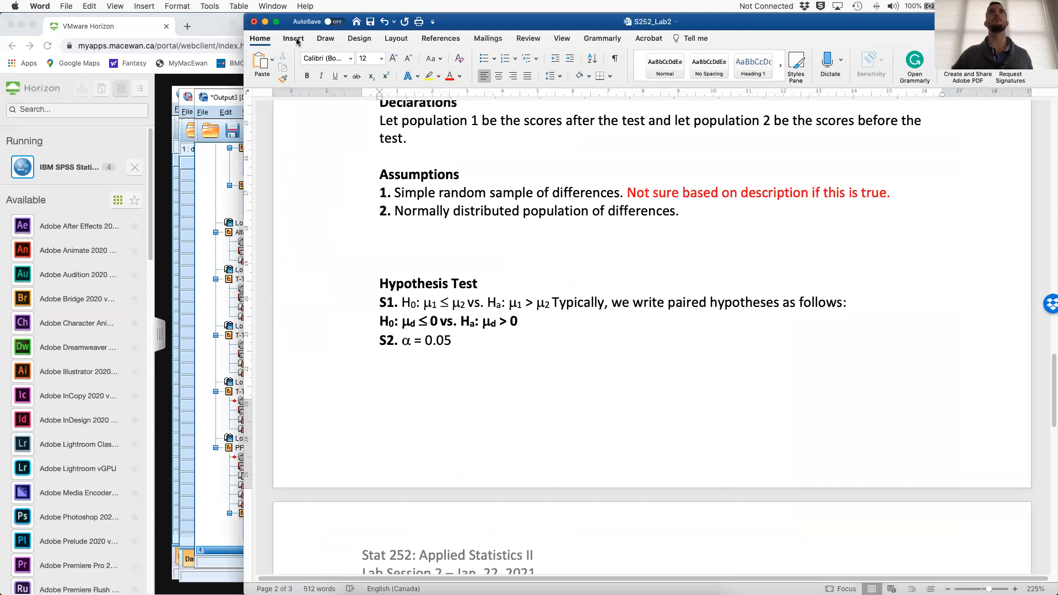
click(363, 59)
click(411, 93)
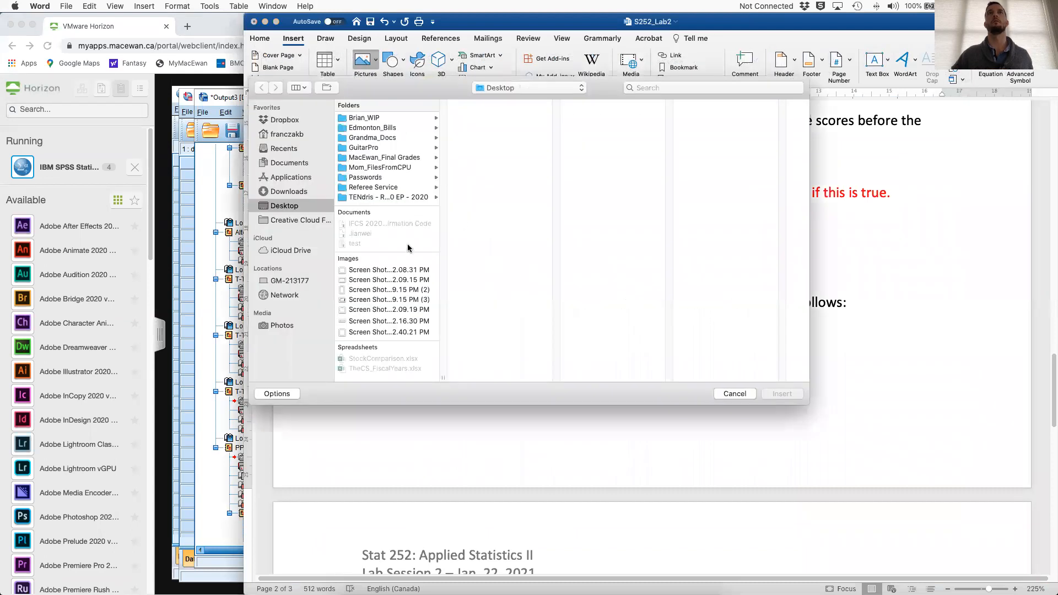
double_click(393, 332)
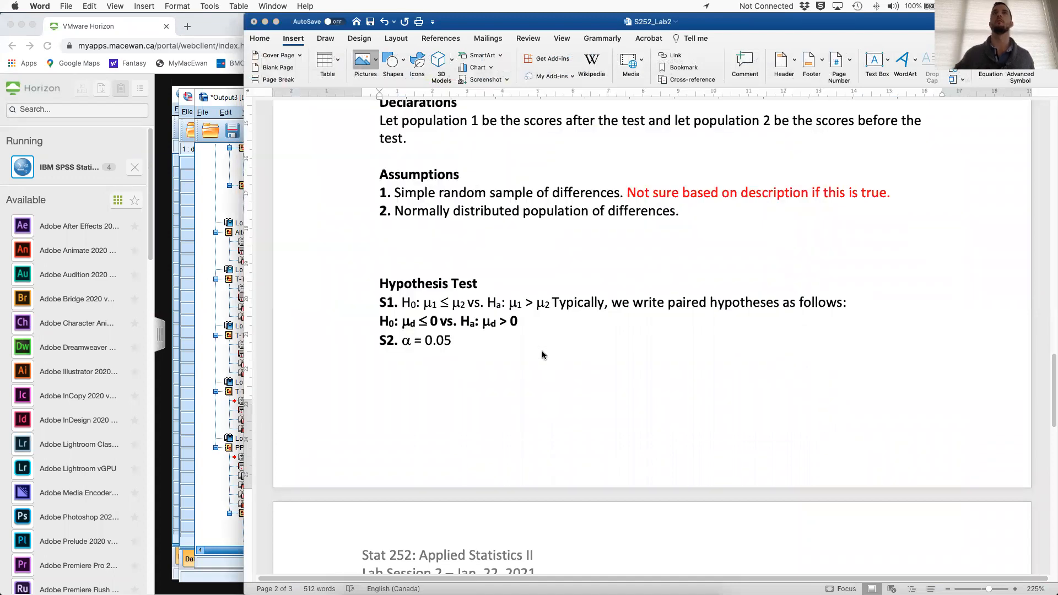
- Shrink the inserted Q-Q plot picture to a width of about 6.8 cm
scroll(755, 335, down, 5)
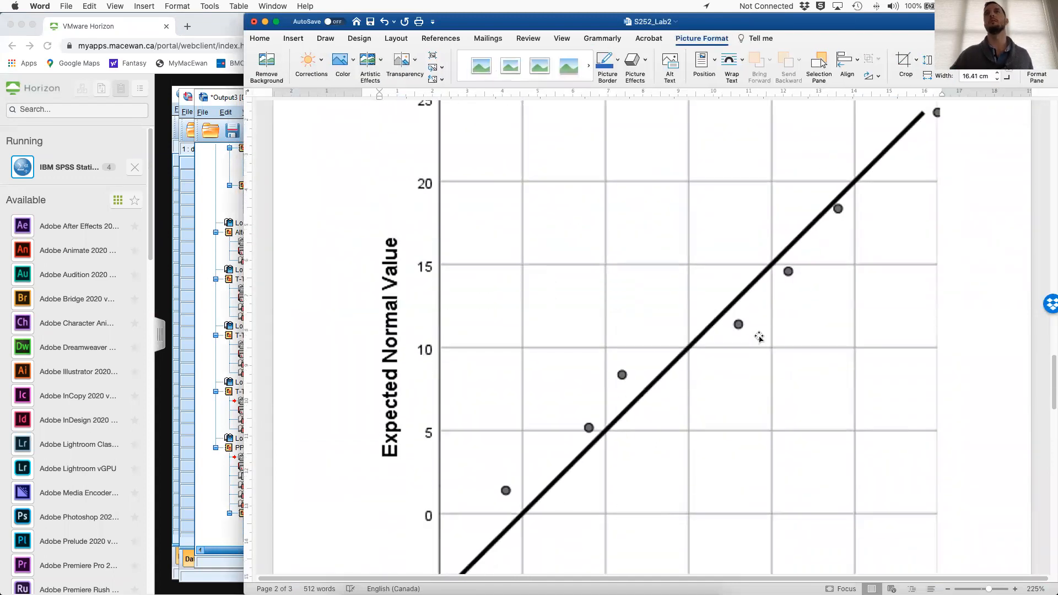
scroll(769, 343, down, 5)
drag(960, 344, 661, 120)
scroll(768, 202, up, 2)
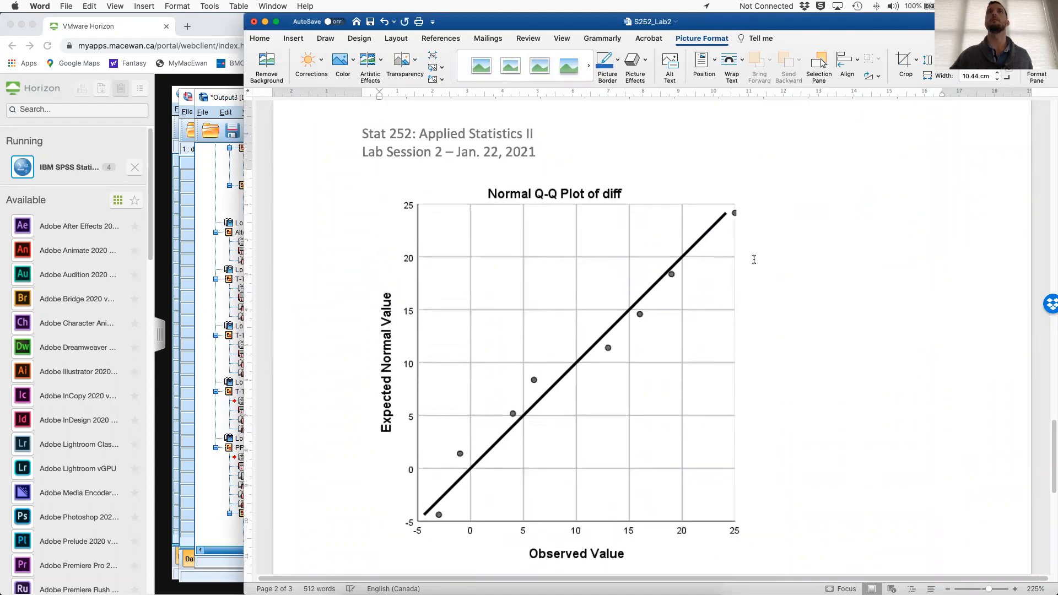
scroll(704, 330, down, 3)
click(735, 446)
drag(742, 472, 679, 380)
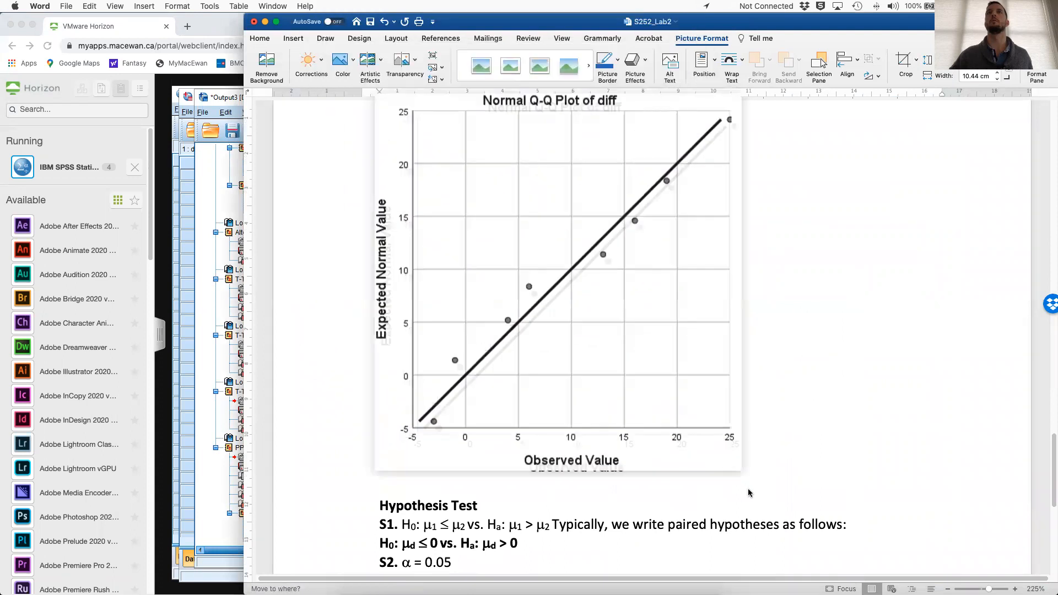
drag(748, 492, 749, 494)
drag(562, 478, 562, 333)
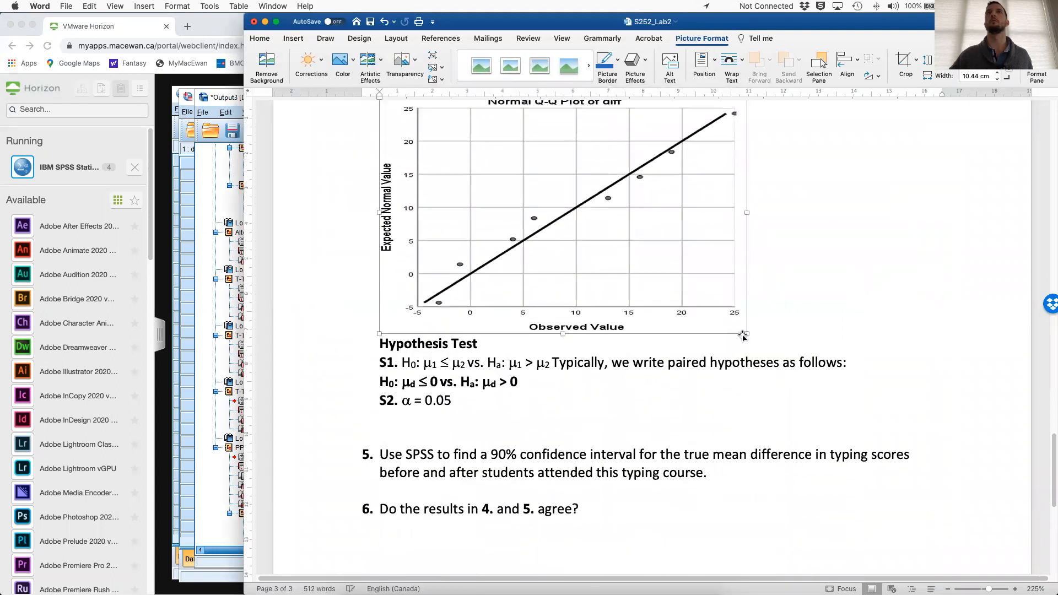
drag(746, 213, 648, 214)
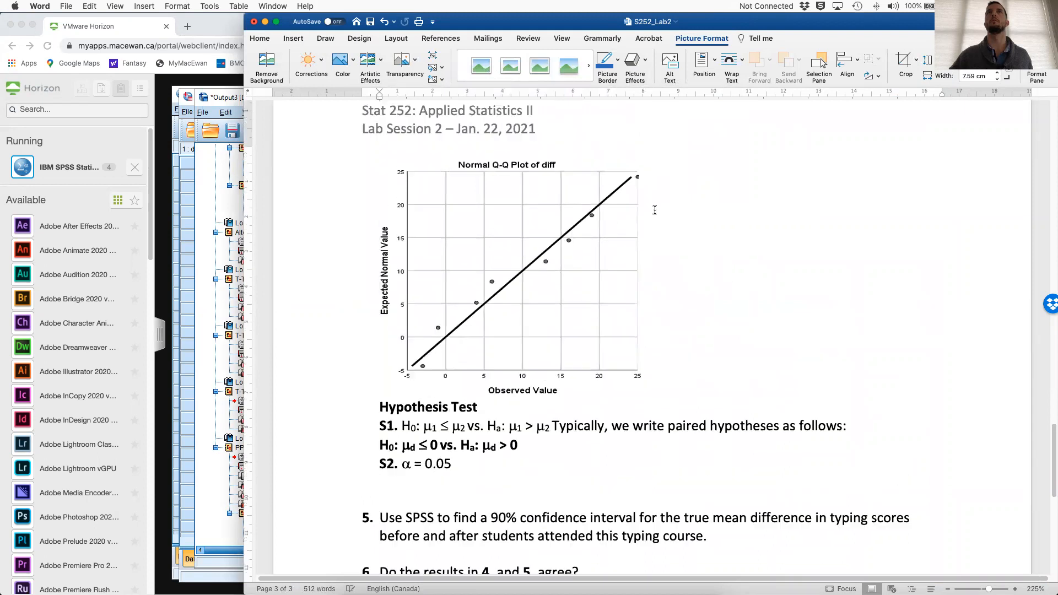
drag(644, 473, 622, 444)
- Insert blank lines above question 4 to push it to the start of the next page
scroll(551, 286, up, 10)
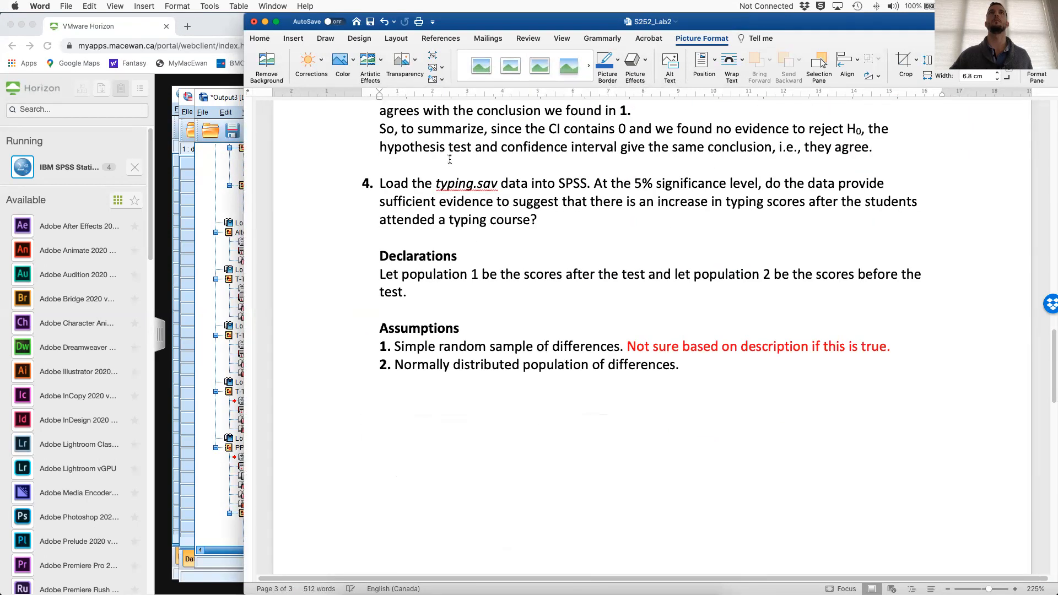
click(450, 160)
key(Return)
key(Return)
key(Return)
key(Return)
key(Return)
key(Return)
key(Return)
key(Return)
key(Return)
key(Return)
key(Return)
key(Return)
key(Return)
key(Return)
key(Return)
key(Return)
key(Return)
key(Return)
key(Return)
key(Return)
key(Return)
scroll(524, 314, down, 12)
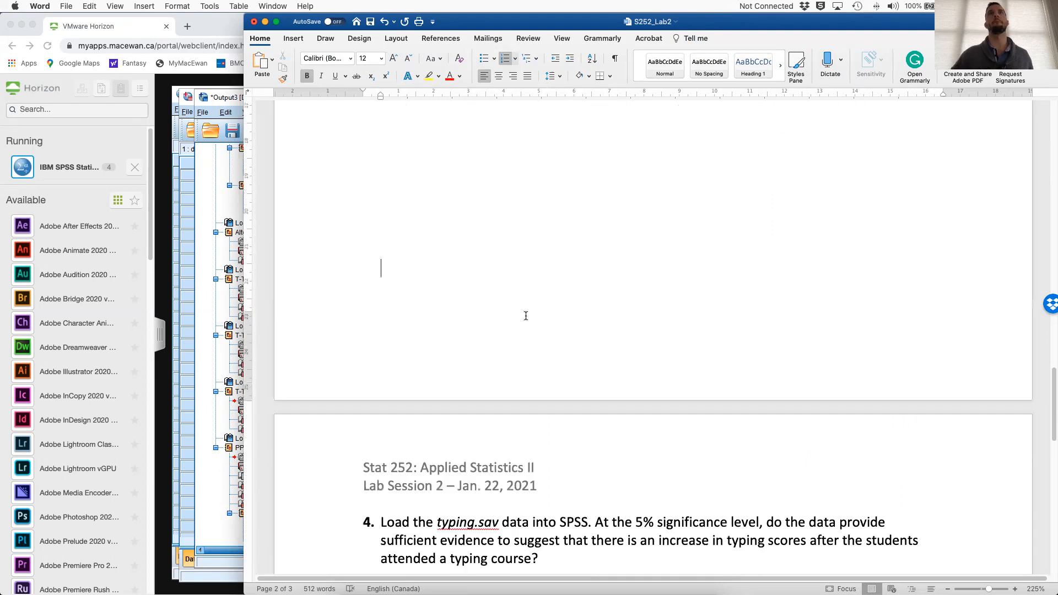
- Delete the extra blank space between assumption 2 and the Q-Q plot
scroll(571, 374, down, 2)
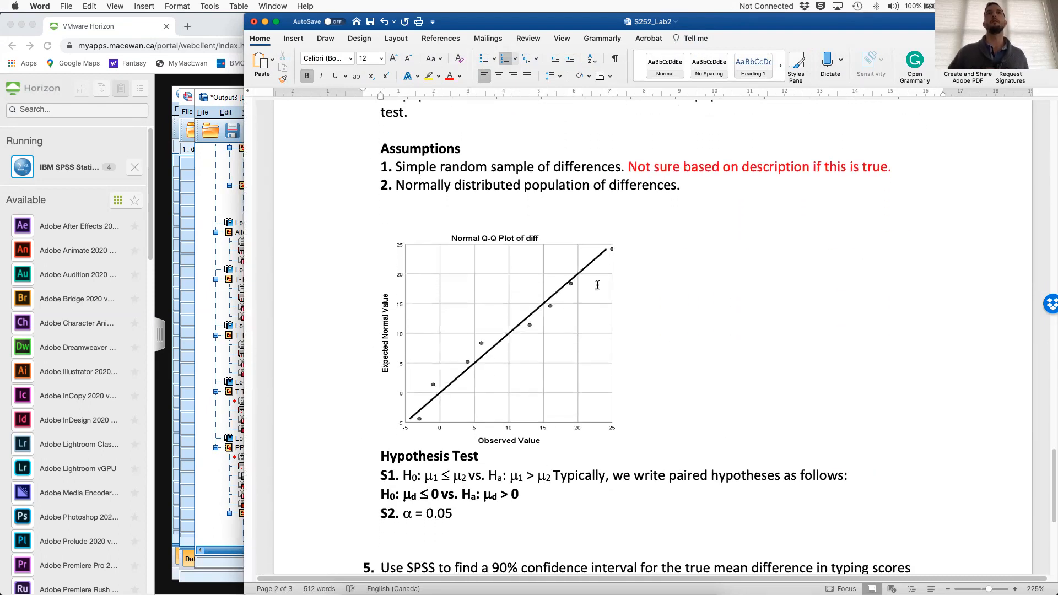
key(BackSpace)
key(BackSpace)
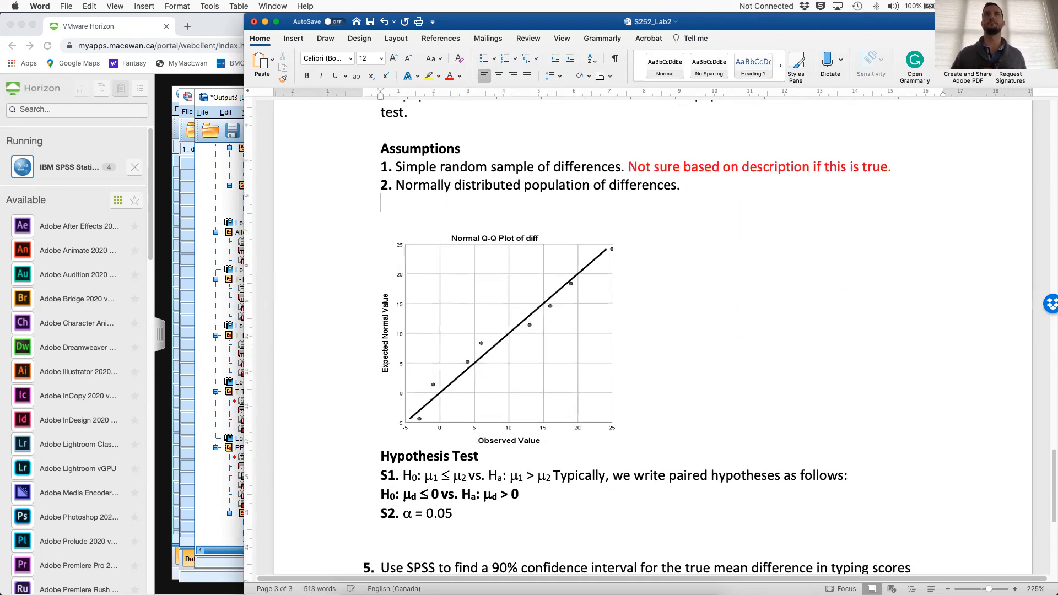
scroll(685, 318, down, 1)
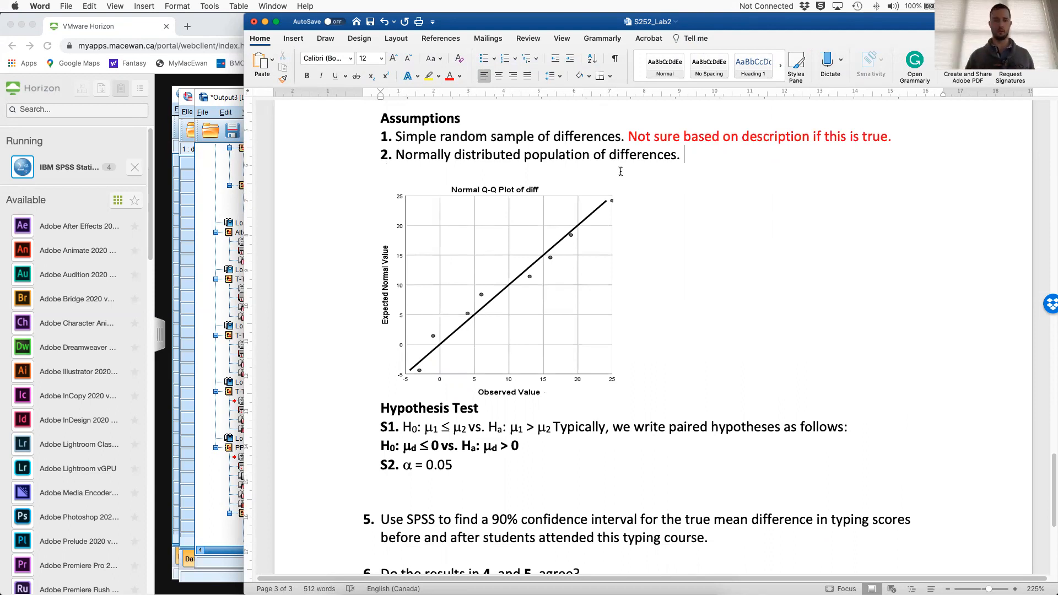
- Add in red to assumption 2 "The Q-Q plot shows that observed differences are linear with the expected normal values." and begin "This gives evidence that the"
text(The Q-Q plot shows that observed differenc)
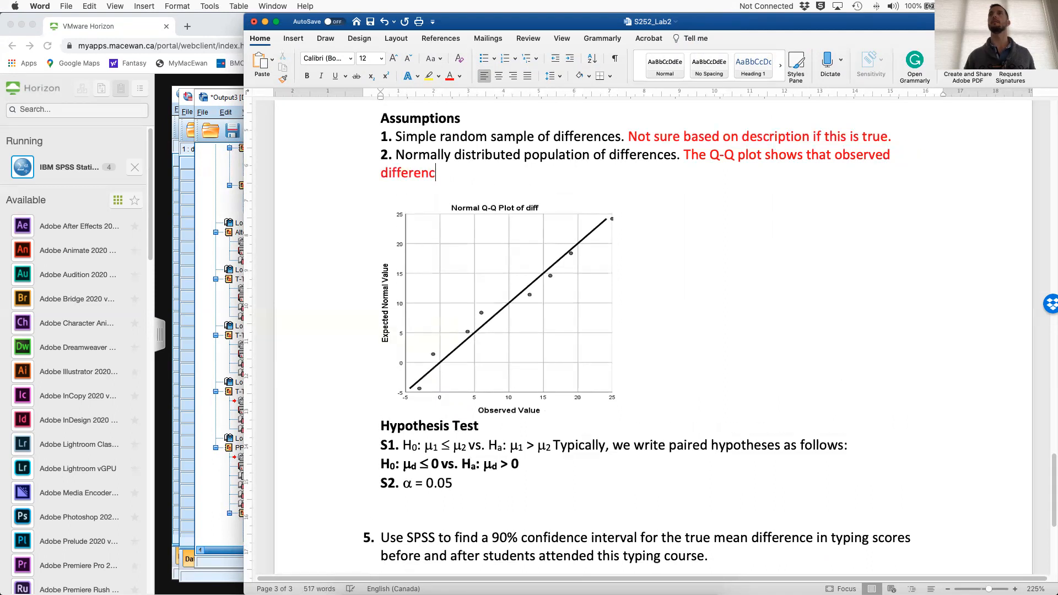
text(es are linear with the ex)
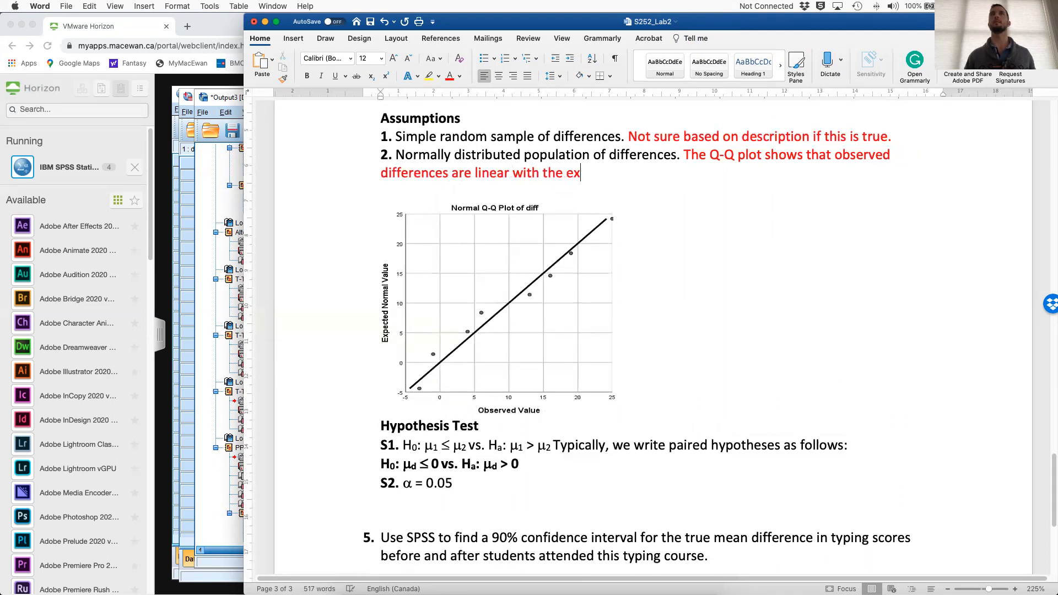
text(pected normal values. )
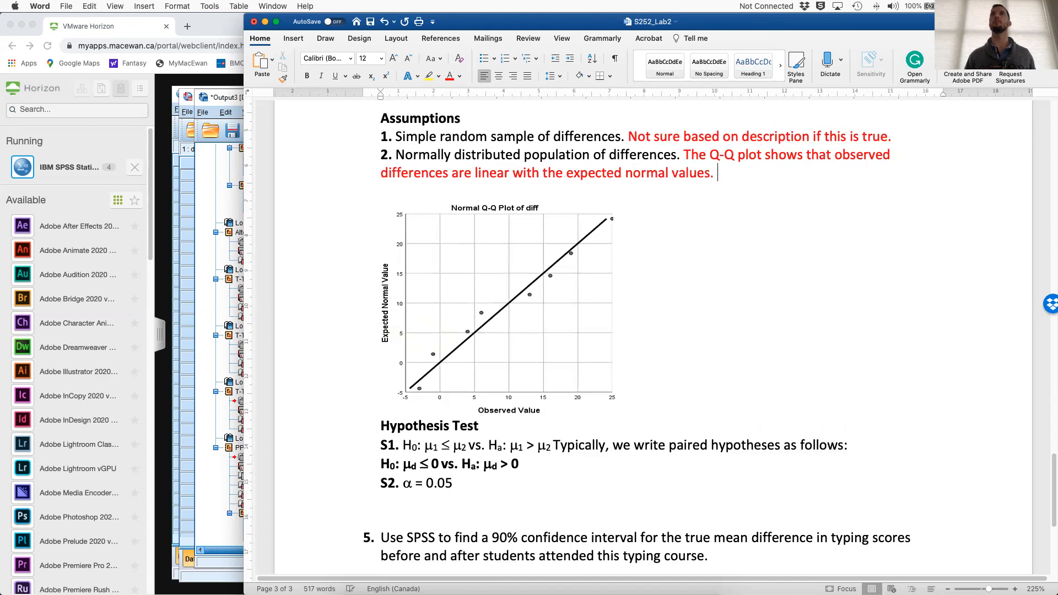
text(This gives evidence that the popu)
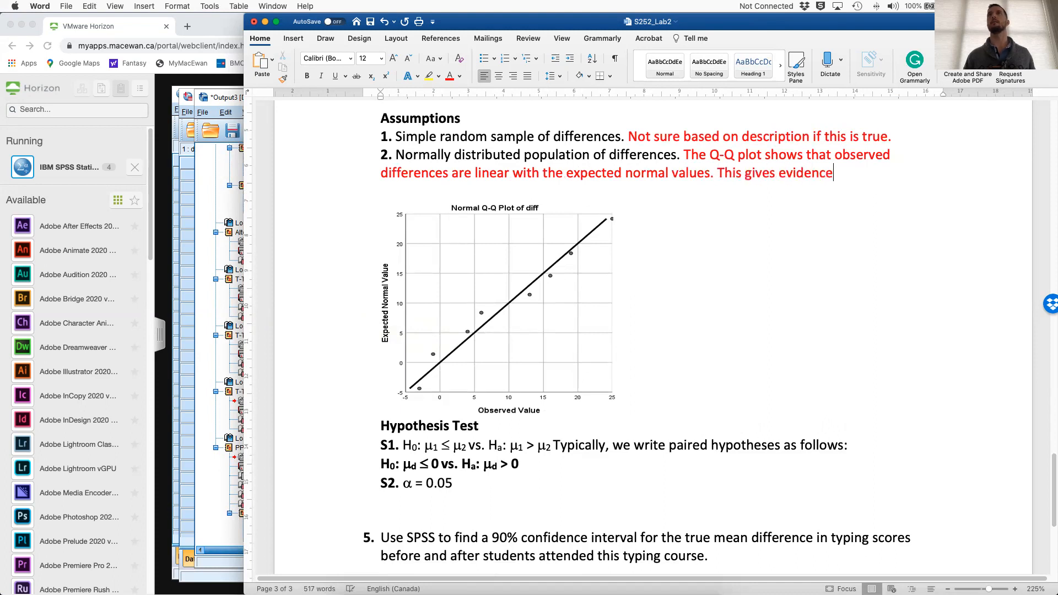
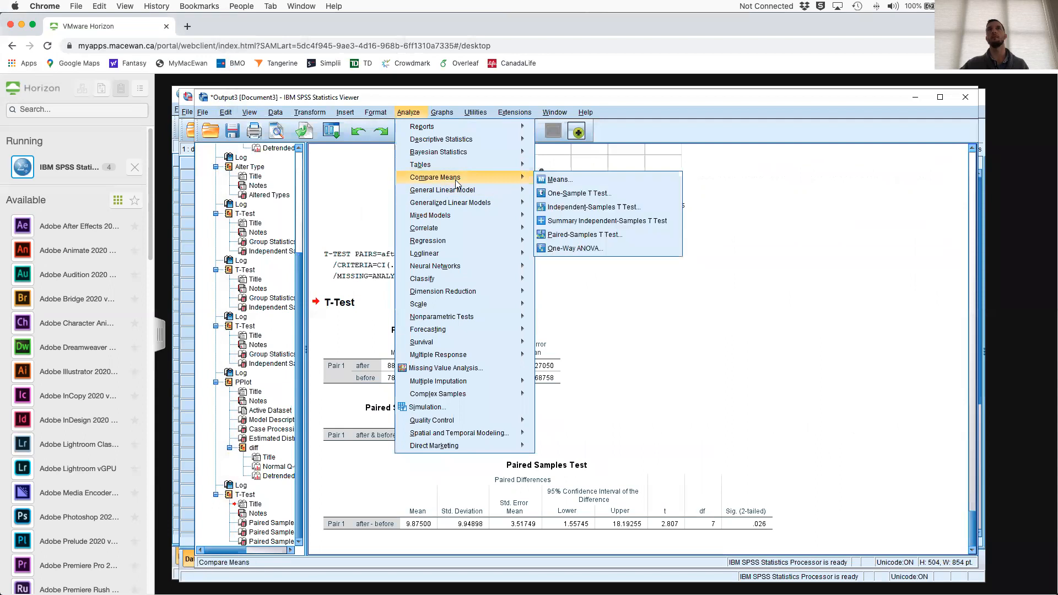
- Open the Paired-Samples T Test setup for the after and before pair and bring its dialog fully into view
click(577, 236)
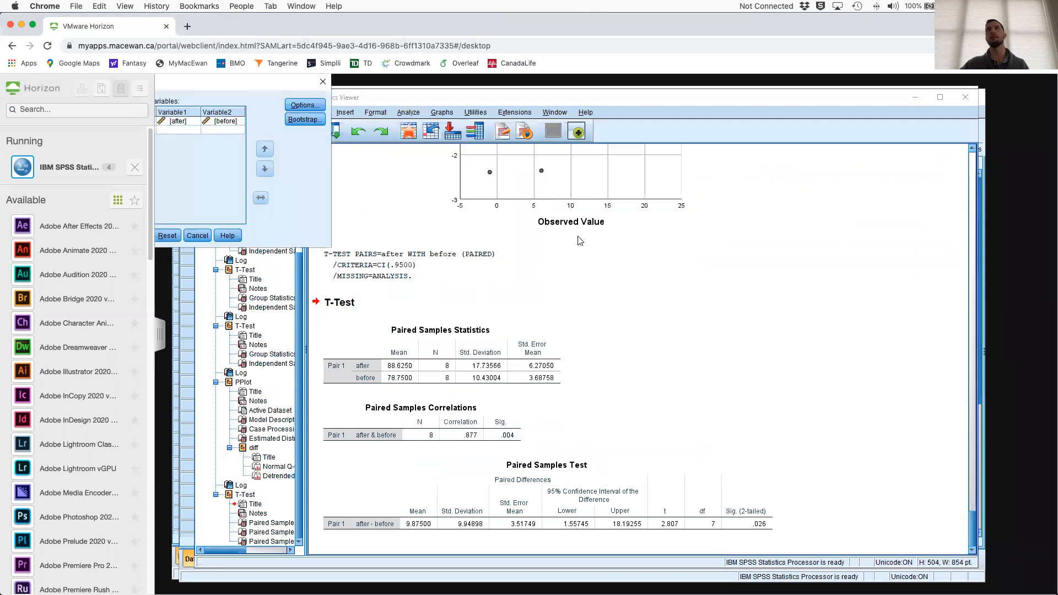
drag(387, 168, 593, 254)
click(638, 278)
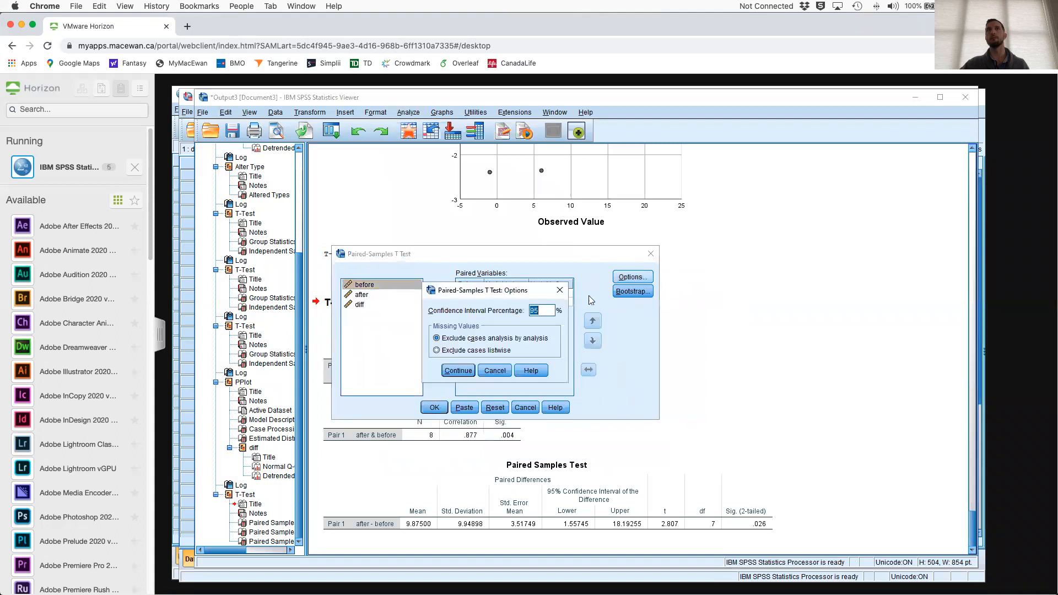
text(90)
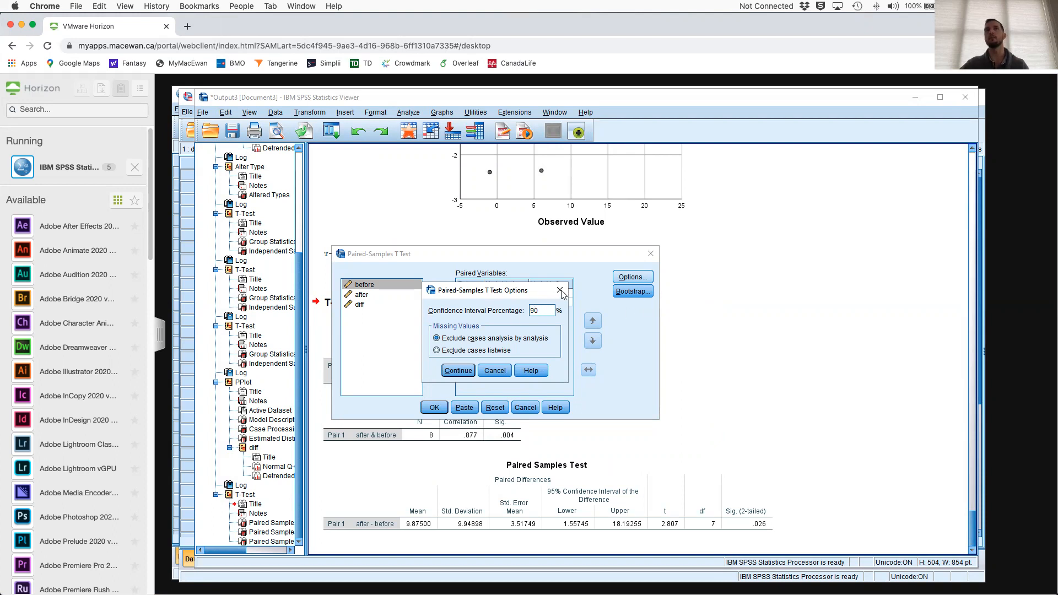
click(559, 290)
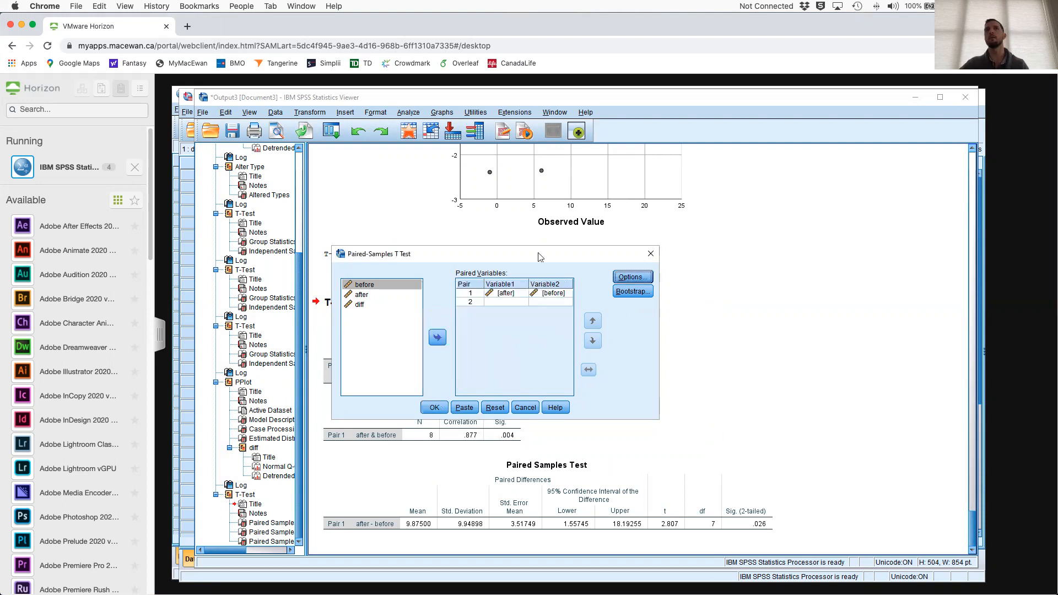
- Set the confidence interval percentage to 90 and run the Paired-Samples T Test on after and before
click(632, 276)
text(90)
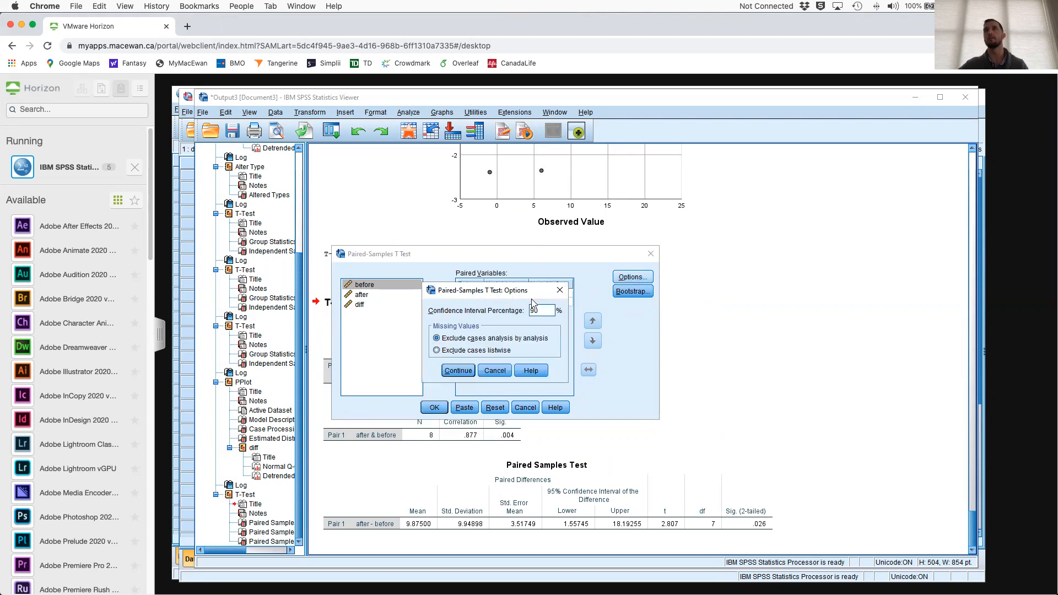
click(458, 370)
click(434, 408)
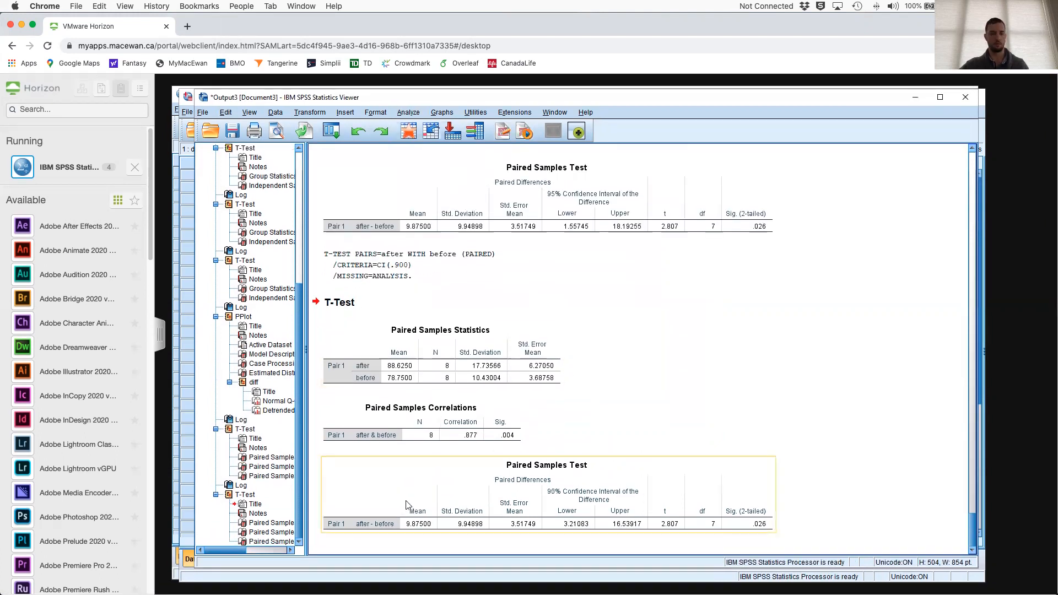
- Capture a screenshot of the newest Paired Samples Test table and insert it below question 5's S1 line in the Word document
key(super+shift+4)
drag(322, 456, 774, 530)
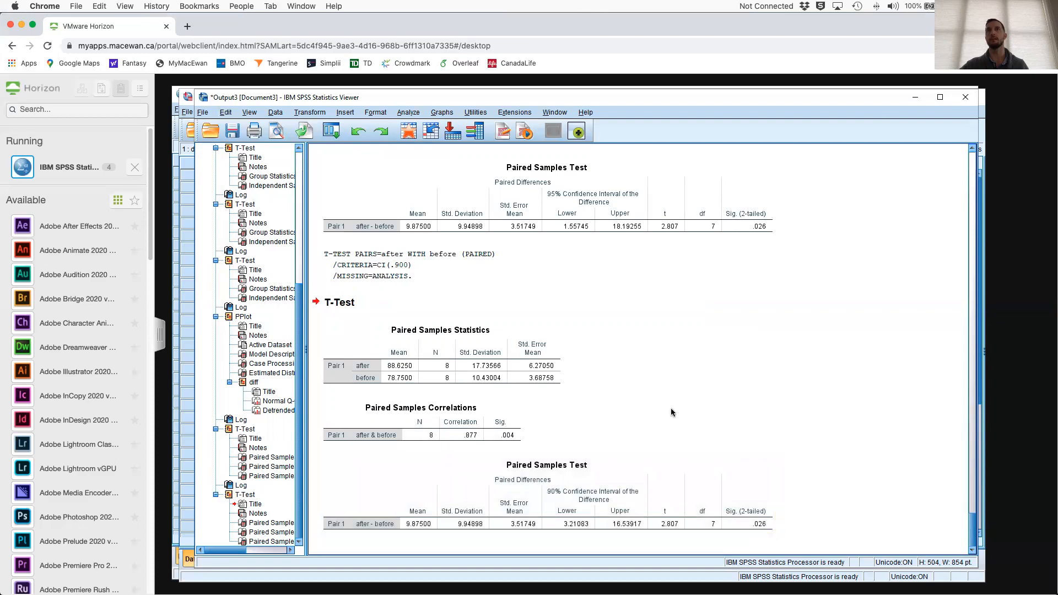
key(ctrl+Right)
key(ctrl+Up)
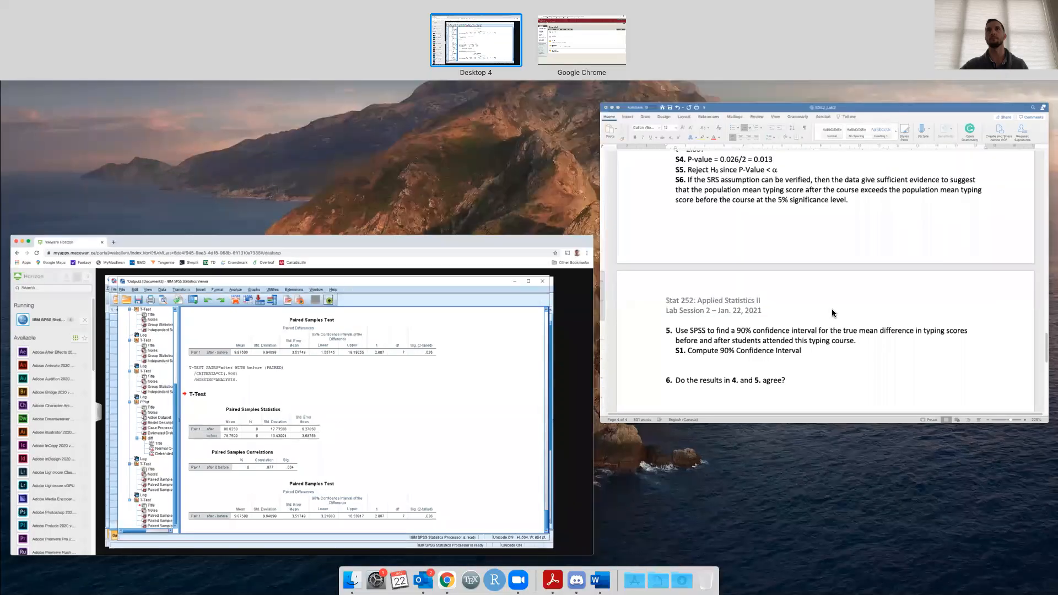
click(831, 309)
scroll(659, 475, down, 1)
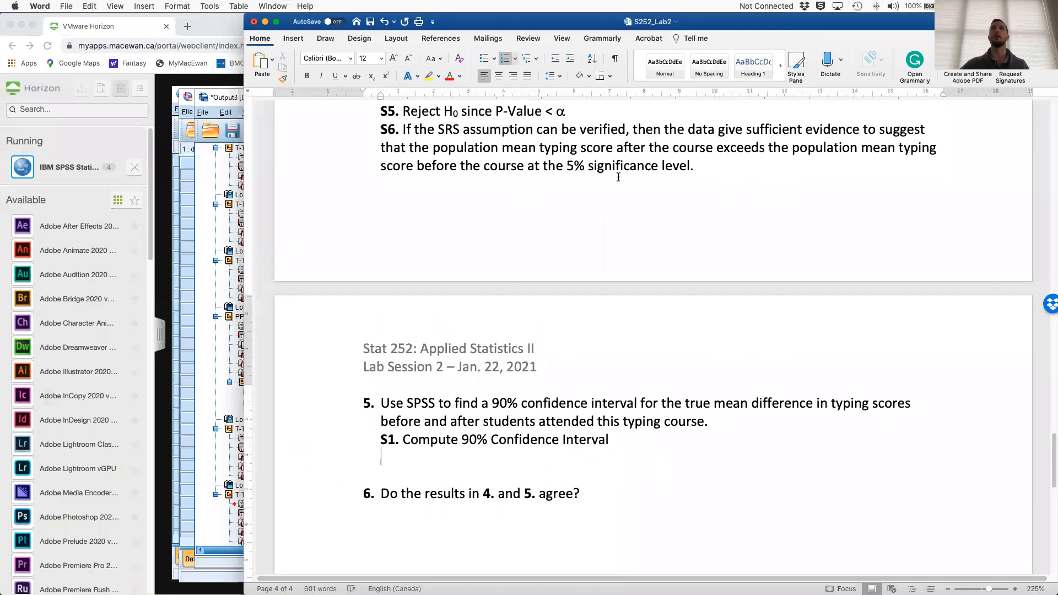
click(296, 40)
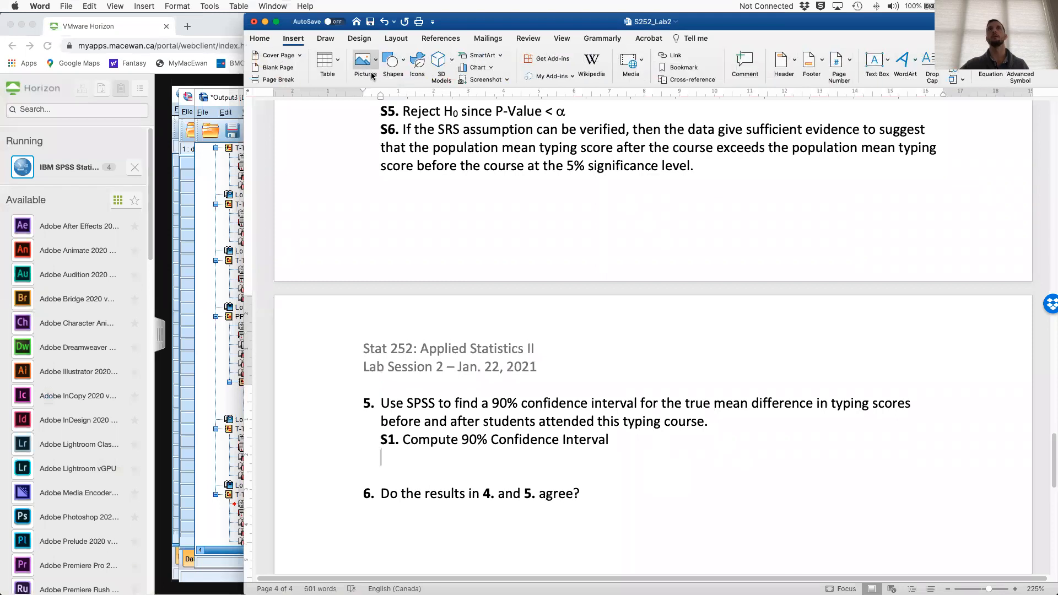
click(373, 70)
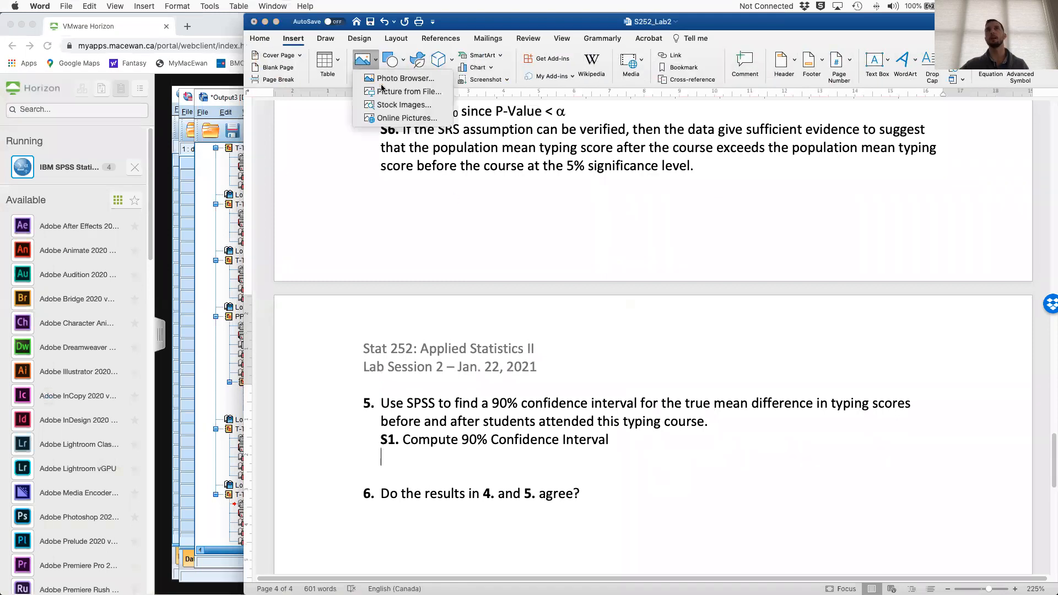
click(435, 92)
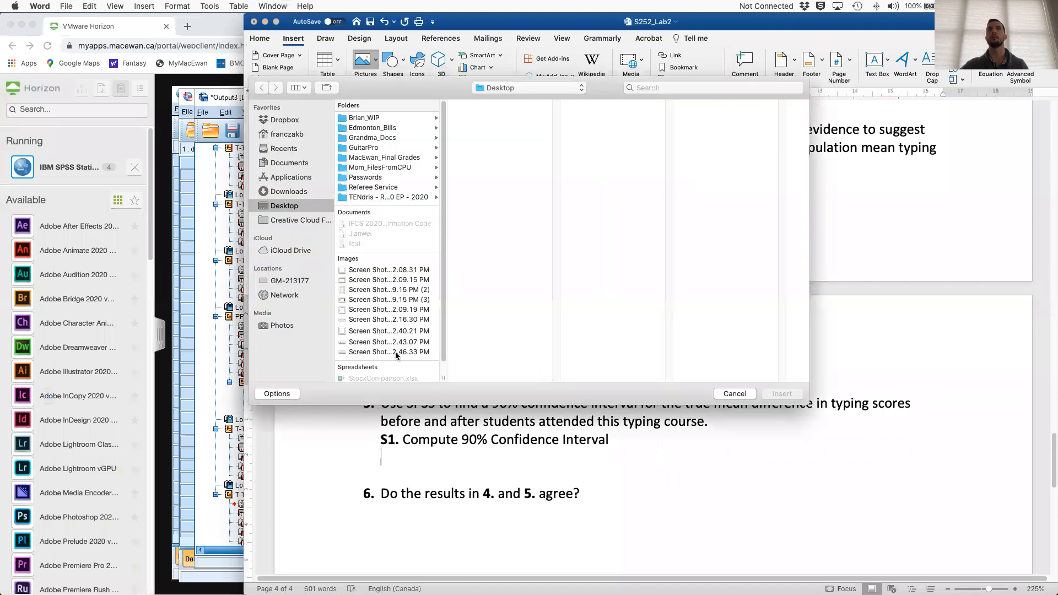
click(395, 352)
double_click(395, 352)
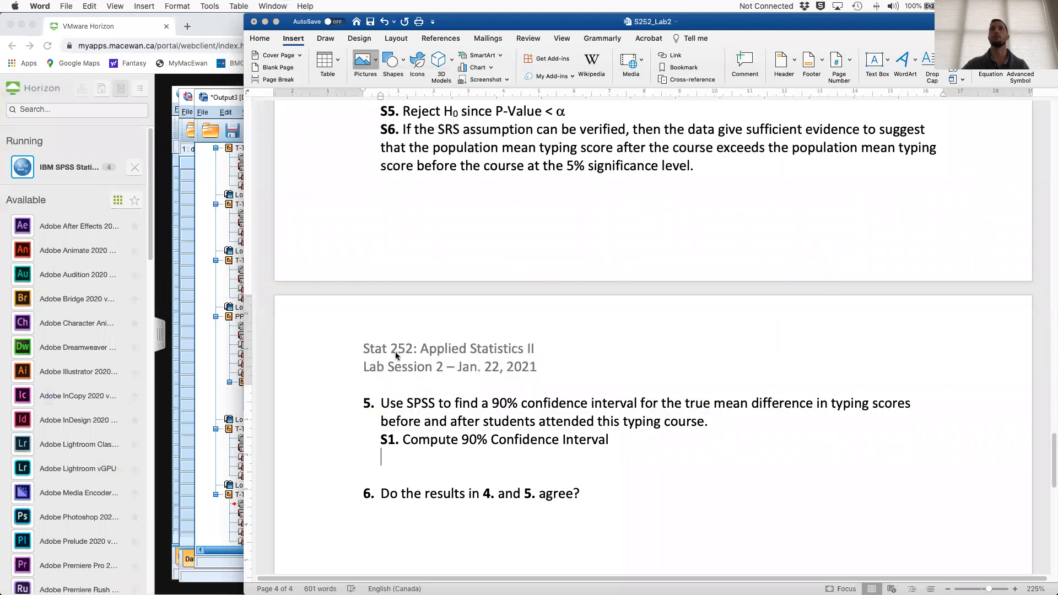
- Write "The 90% CI is (3.21083, 16.53917)." below the inserted table and start a new line with a bold "S2." label
click(985, 482)
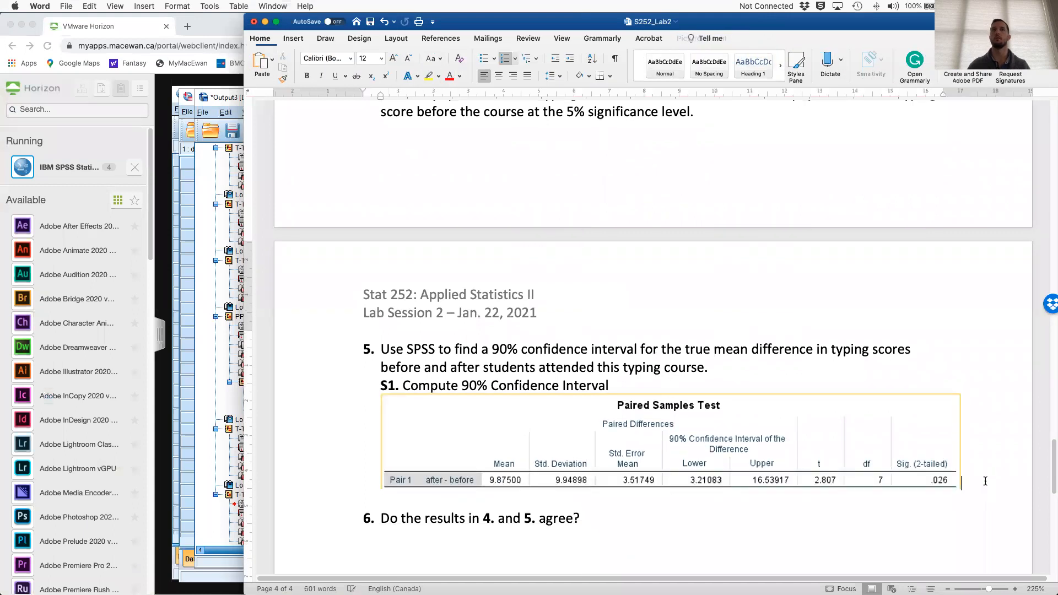
key(Return)
text(The 90% CI is ()
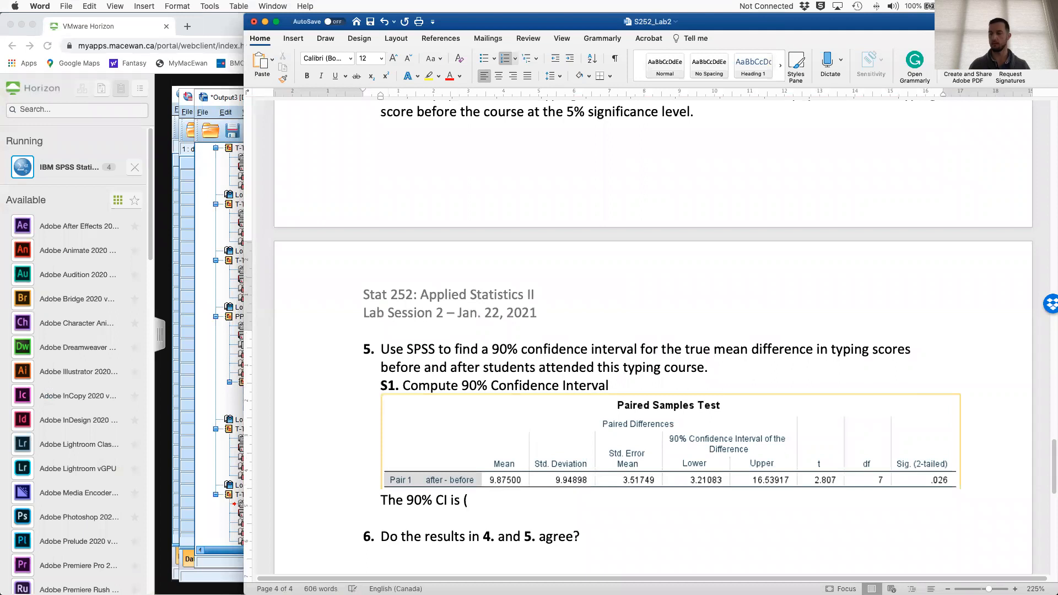
text(3.21083, 16.53917).)
key(Return)
key(super+b)
text(S2.)
key(super+b)
text(Th)
key(BackSpace)
key(BackSpace)
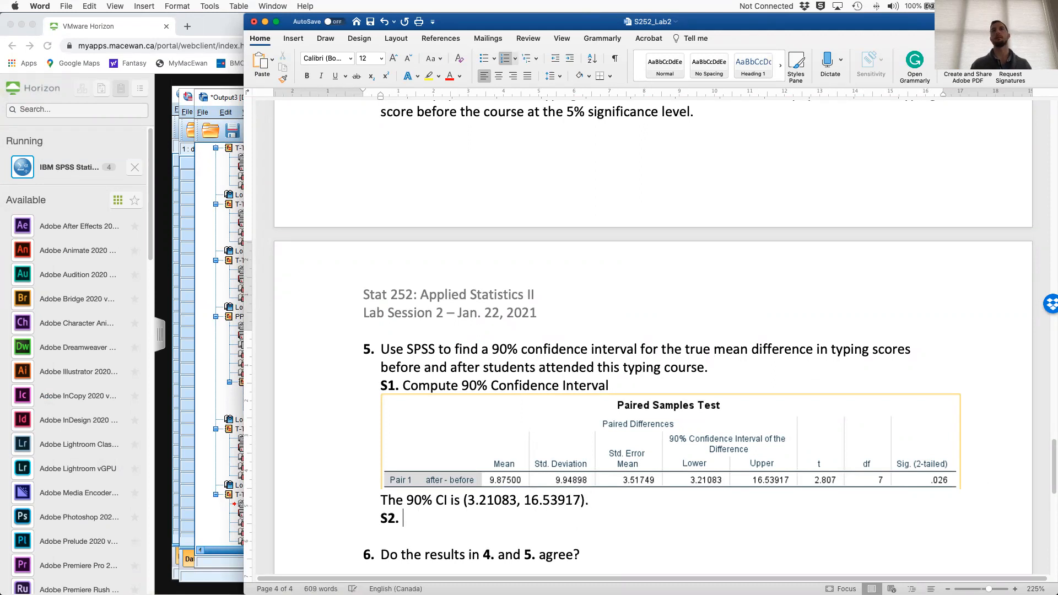
text(At the )
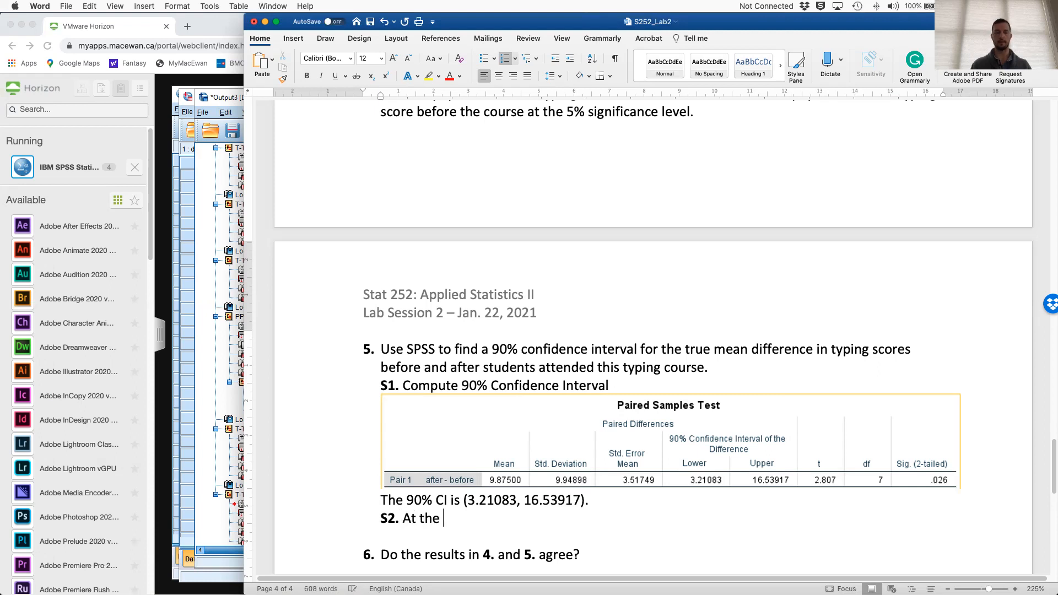
text(90% confidence leve)
key(BackSpace)
key(BackSpace)
key(BackSpace)
key(BackSpace)
key(BackSpace)
key(BackSpace)
key(BackSpace)
key(BackSpace)
key(BackSpace)
key(BackSpace)
key(BackSpace)
key(BackSpace)
key(BackSpace)
key(BackSpace)
key(BackSpace)
key(BackSpace)
key(BackSpace)
key(BackSpace)
key(BackSpace)
key(BackSpace)
key(BackSpace)
key(BackSpace)
key(BackSpace)
key(BackSpace)
key(BackSpace)
key(BackSpace)
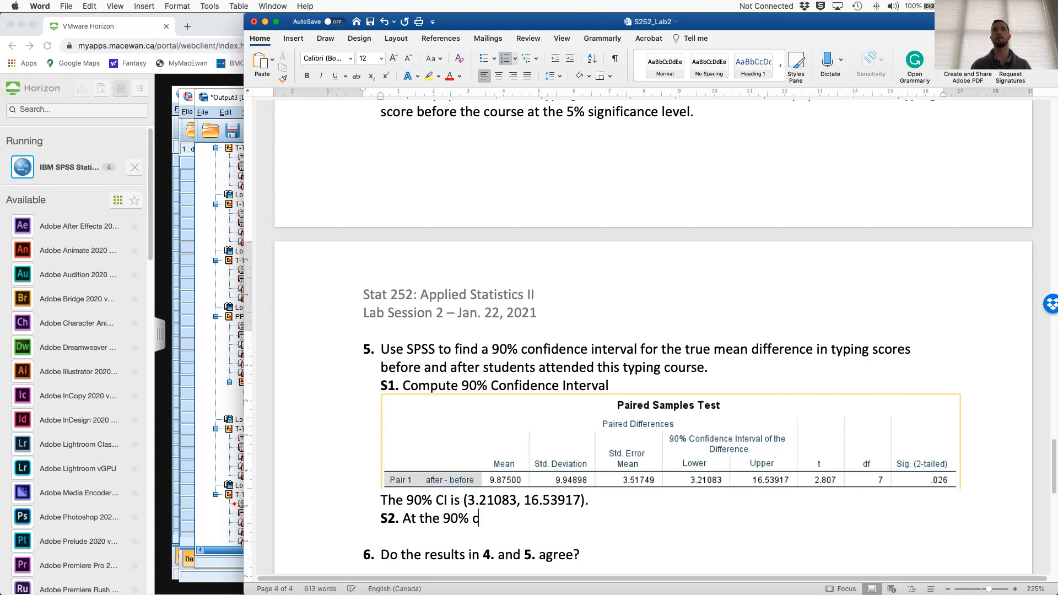
- Complete S2 with "We are 90% confident that the population mean difference between the typing scores before and after the course is between 3.21 and 16.54."
text(We are )
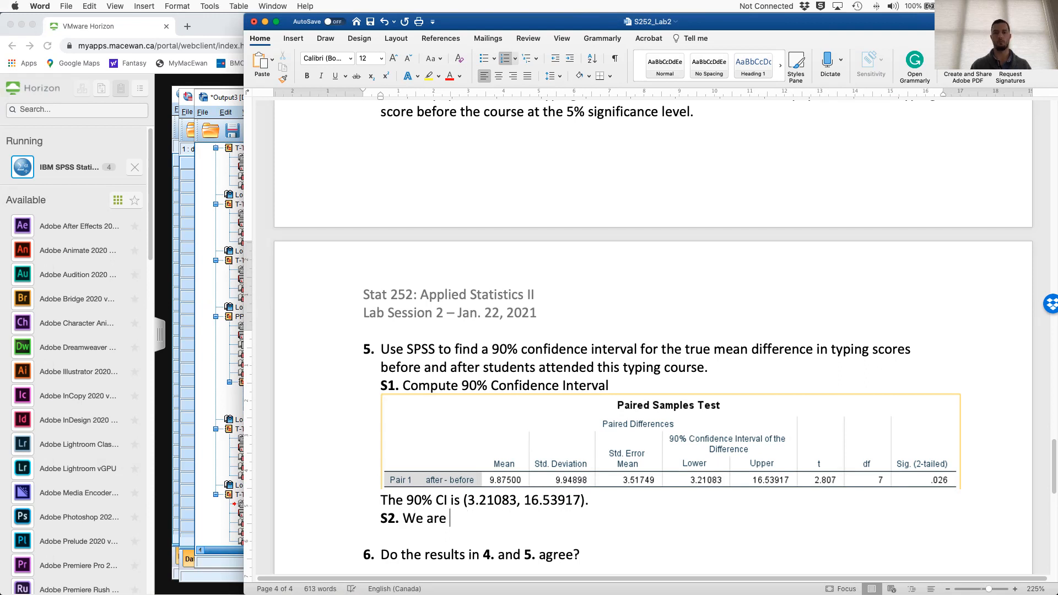
text(90% confident that the )
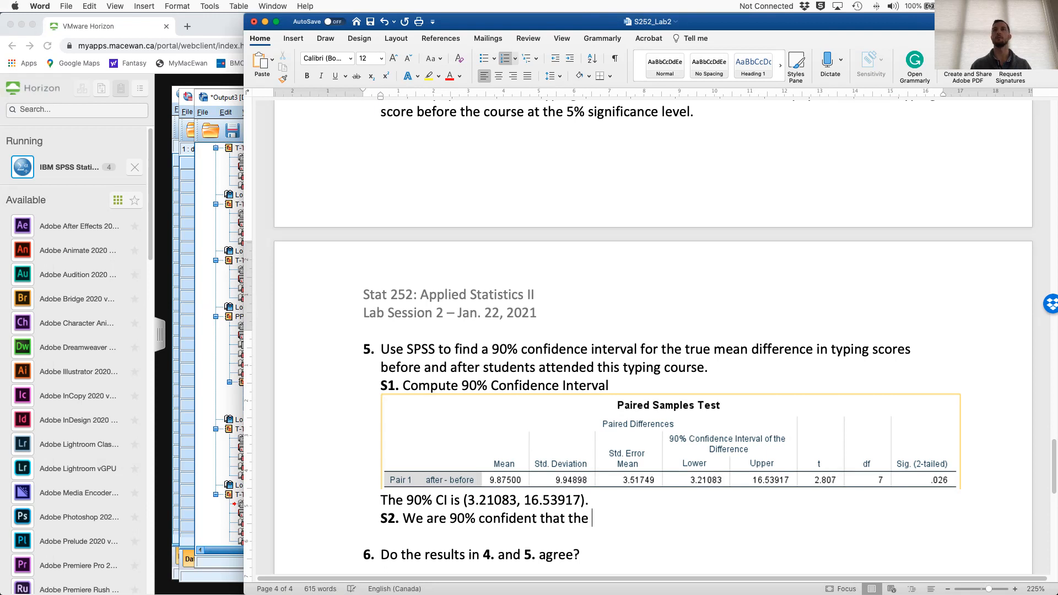
text(topu)
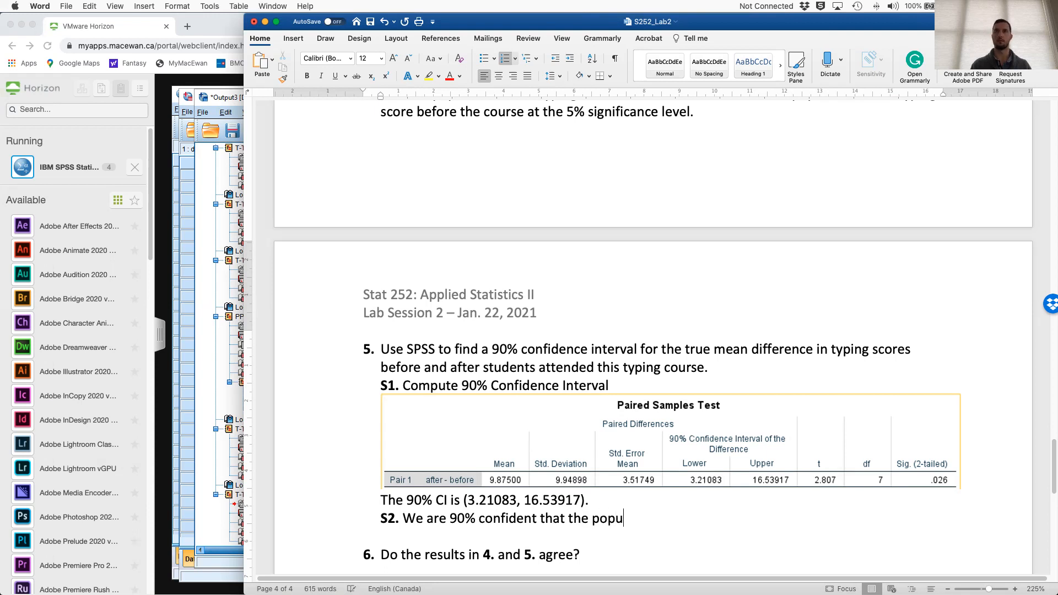
text(lation mean differen)
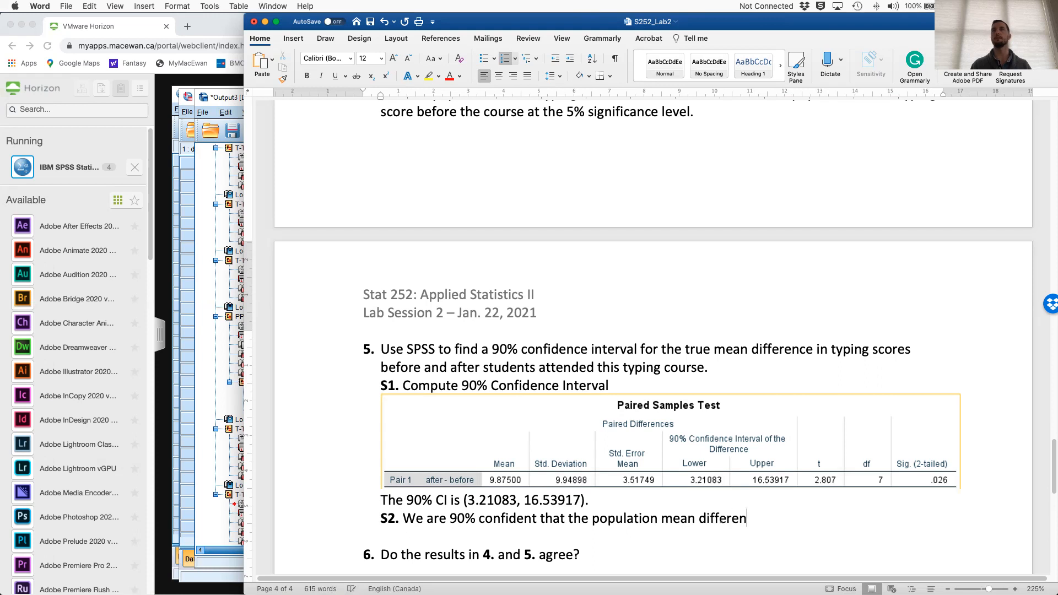
text(ce between )
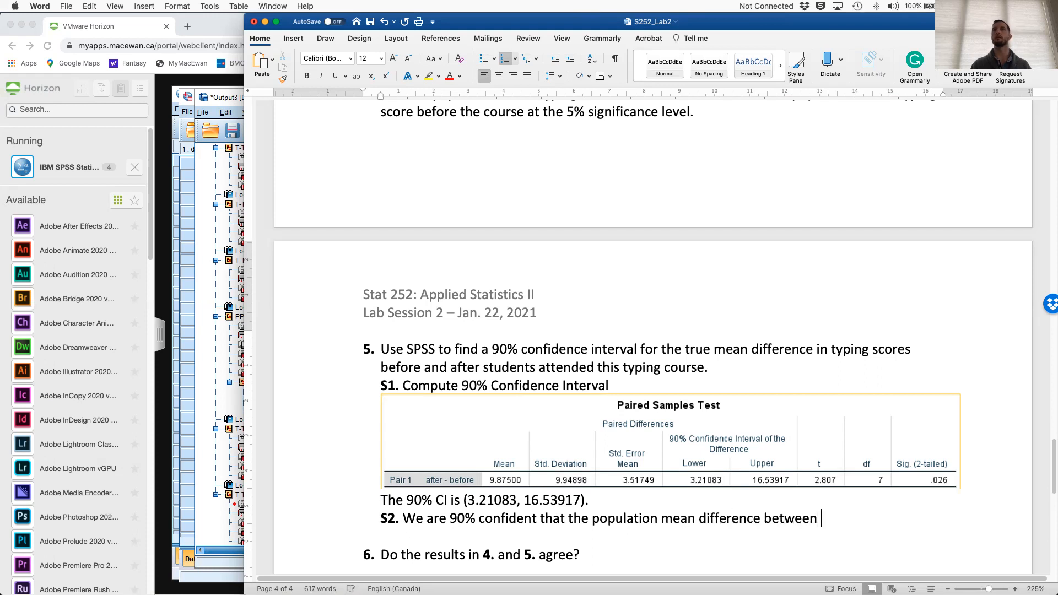
text(the typing scores )
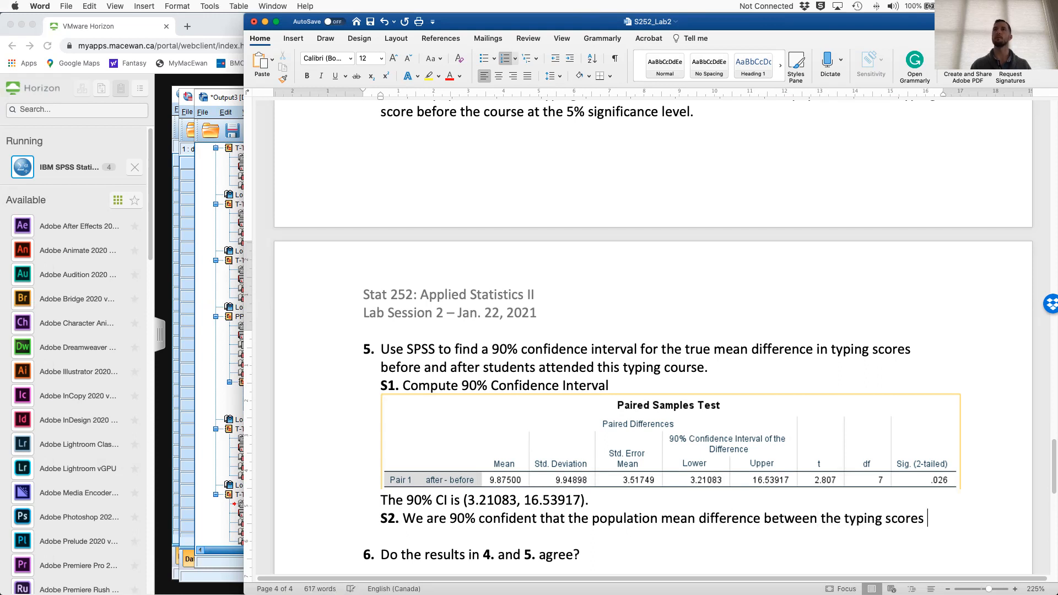
text(before and after the co)
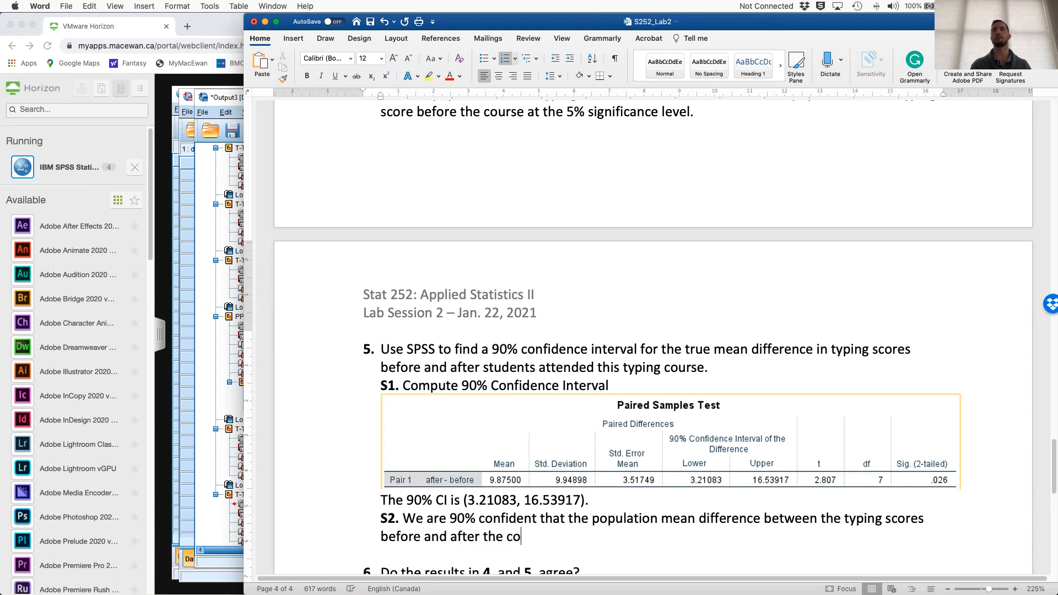
text(urse is between )
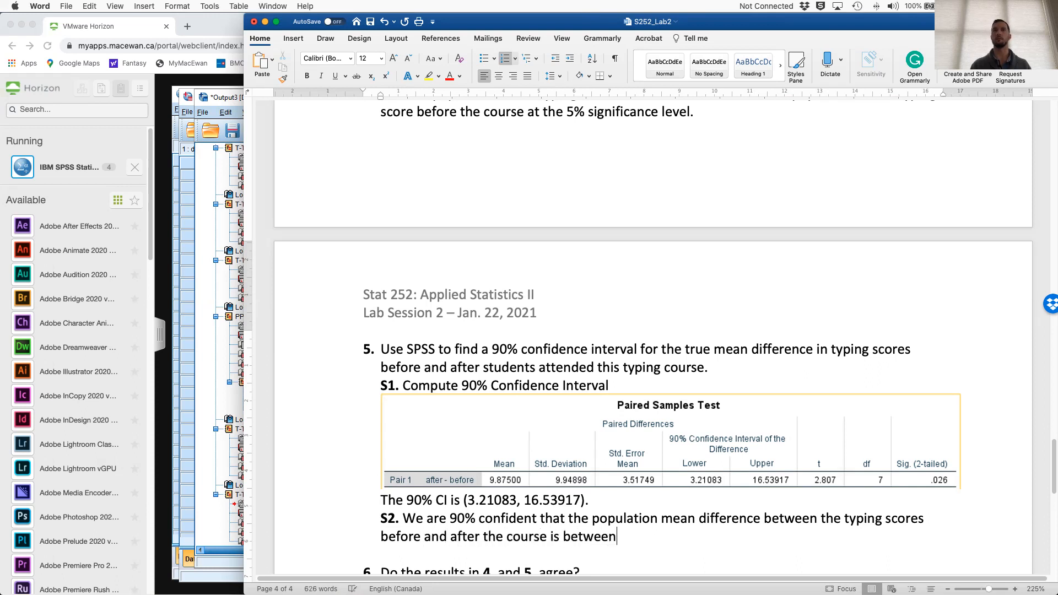
text(3.21 and 16.54.)
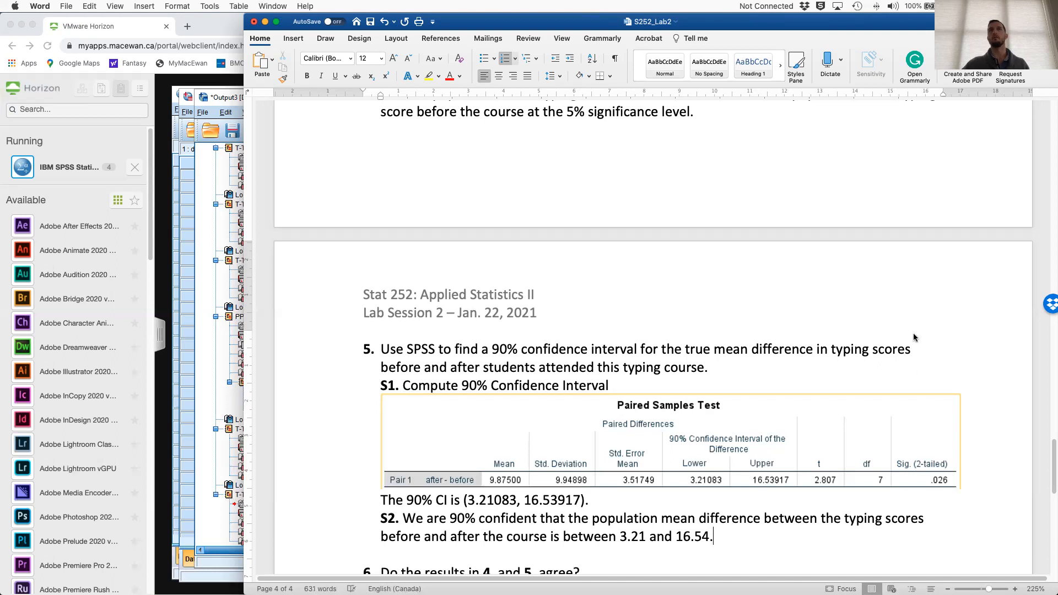
- Start a line below question 6 and write "In 4., we rejected the null hypothesis of no difference" with the "4." in bold
scroll(909, 333, down, 3)
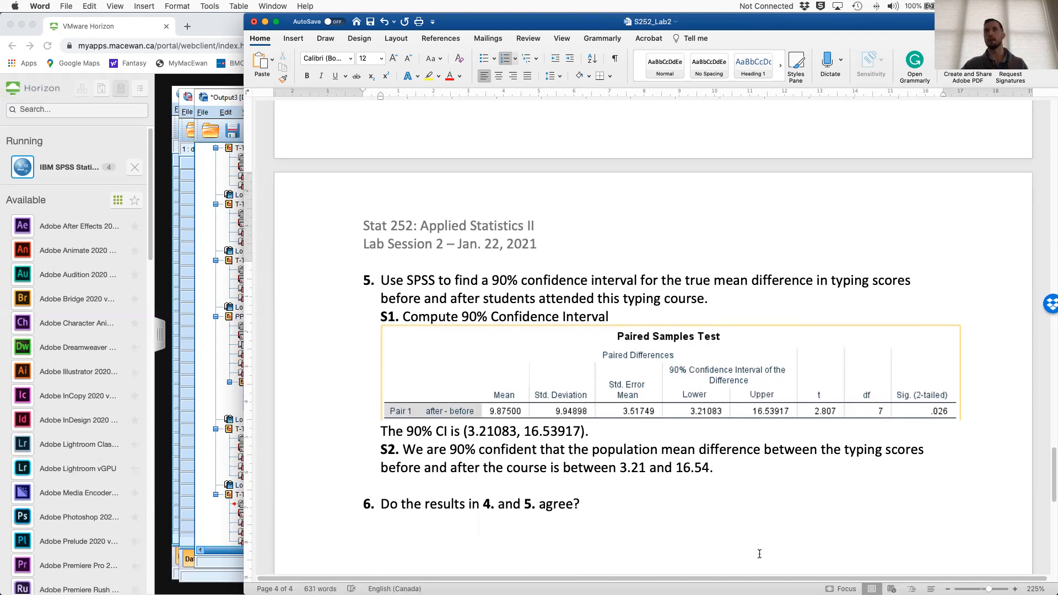
scroll(759, 553, down, 1)
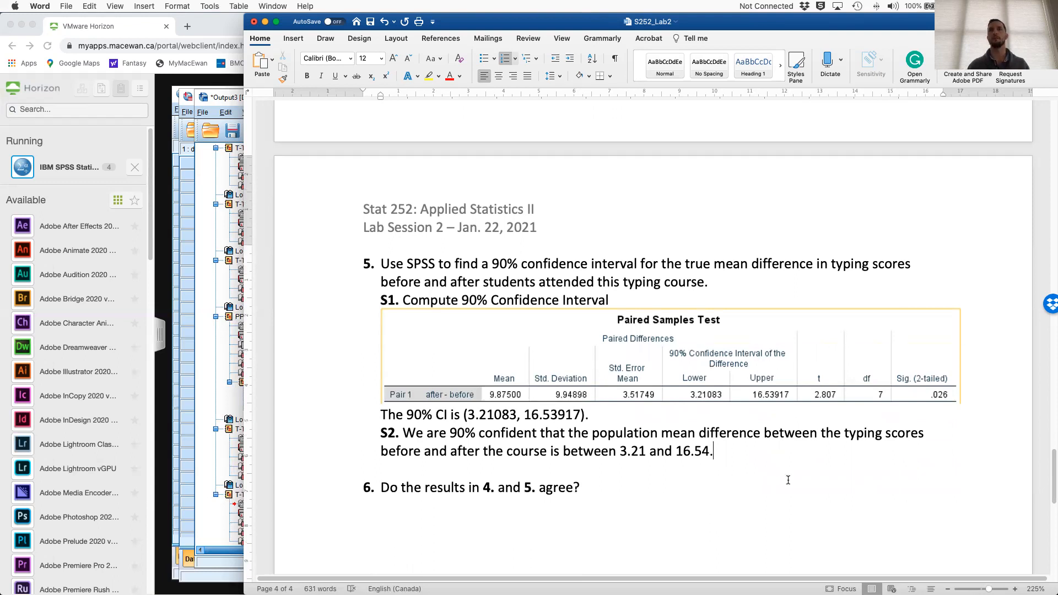
scroll(787, 529, down, 2)
click(632, 456)
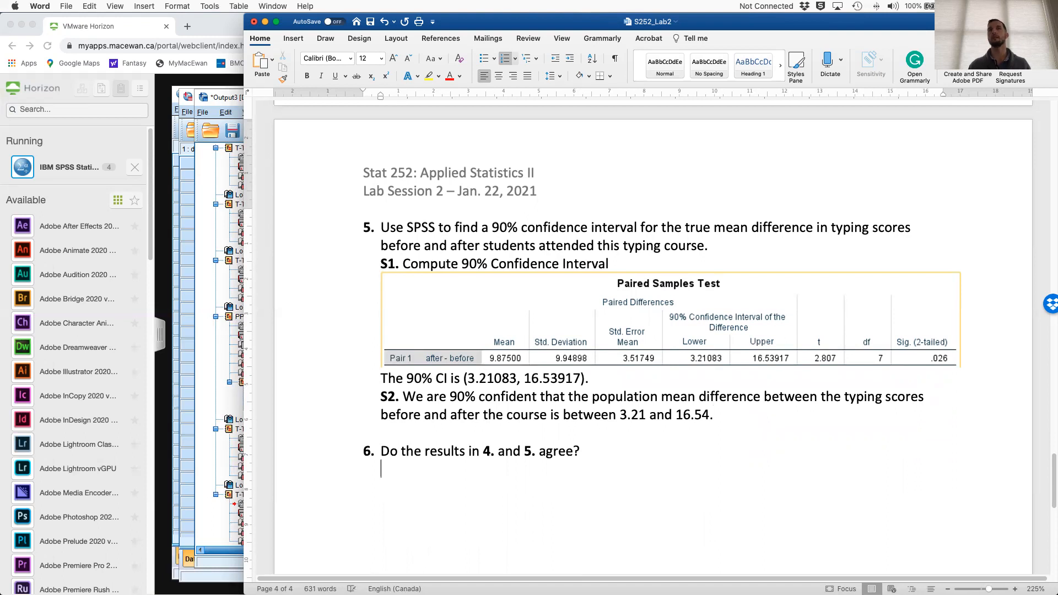
key(shift+Return)
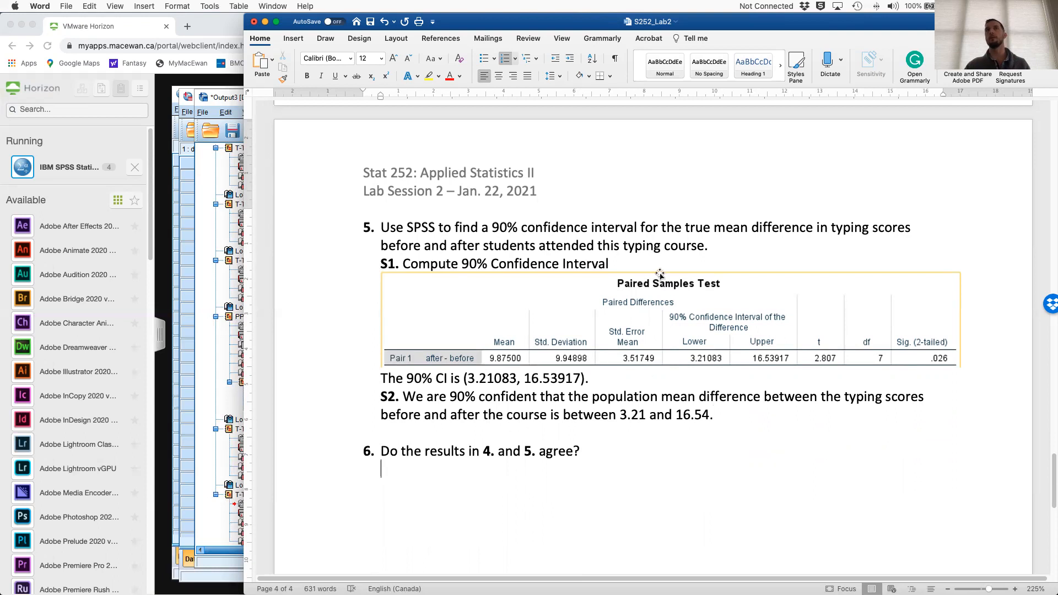
scroll(672, 361, up, 3)
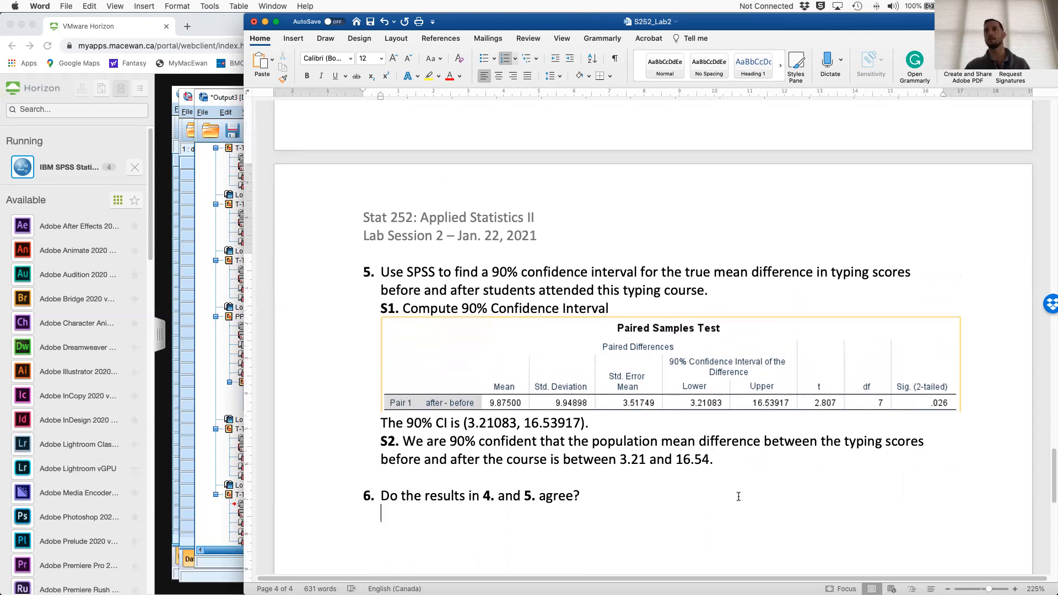
text(In)
key(super+b)
text(4.)
key(super+b)
text(, we rejected the null hypothesi)
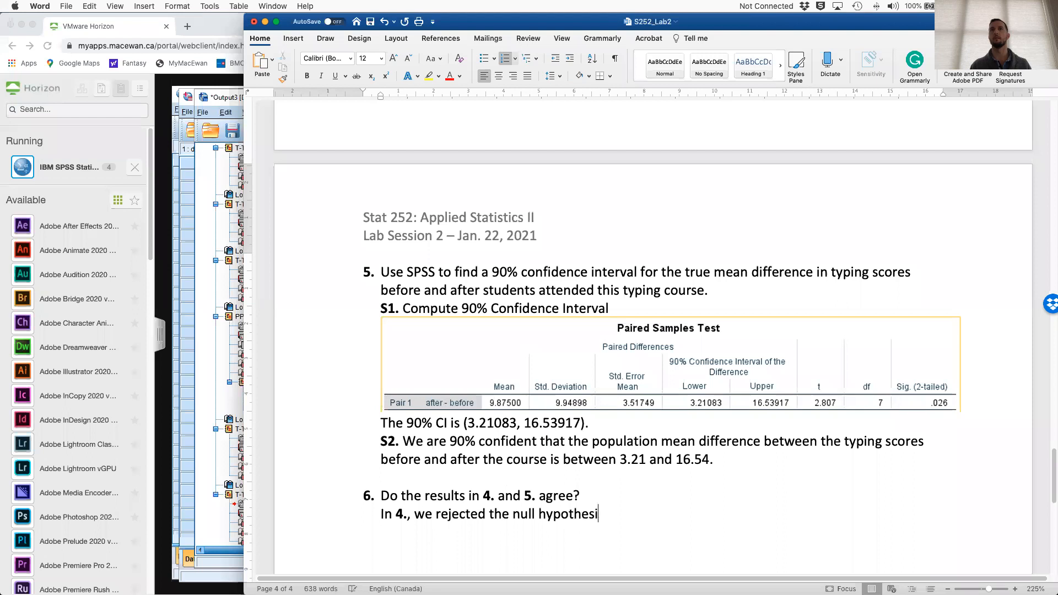
text(s of no difference.)
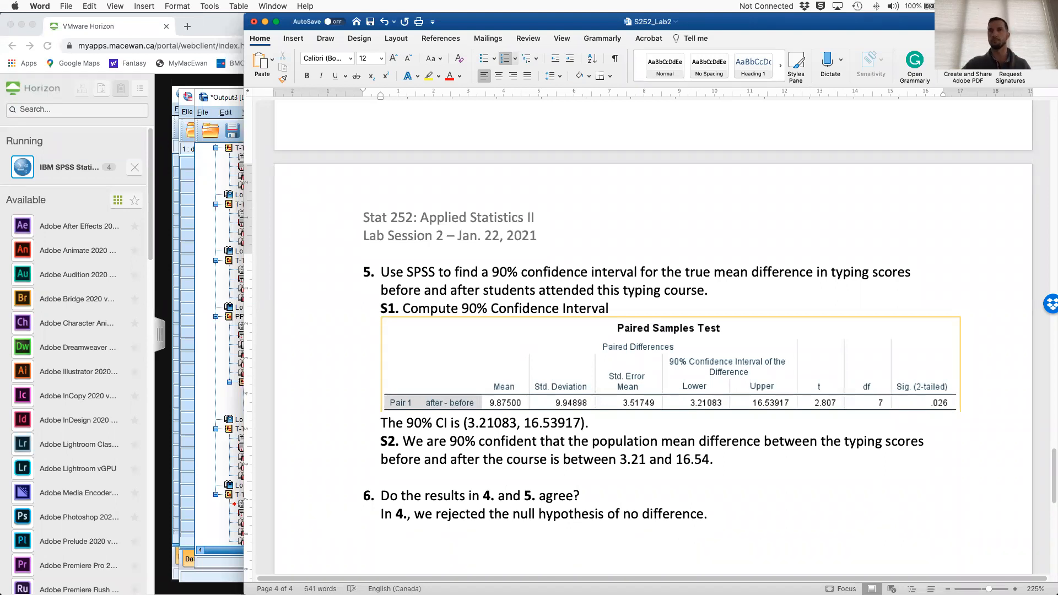
- Extend the sentence with "to conclude that there is evidence that mean typing score after the course is greater than the mean typing score before the course."
key(BackSpace)
key(BackSpace)
text(to conclude that there is evidence that mean typing score )
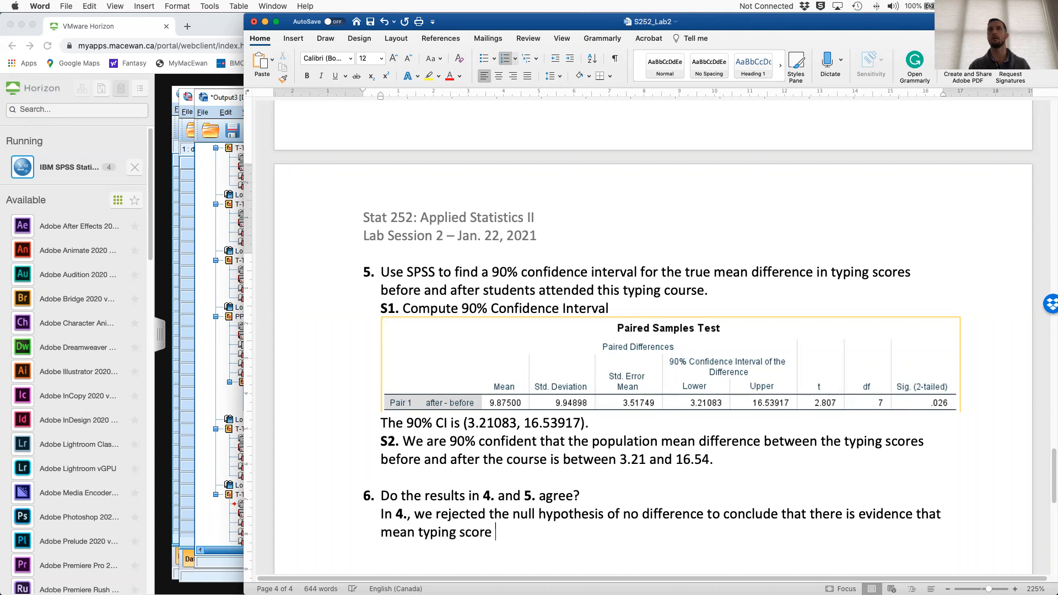
text(after the course is g)
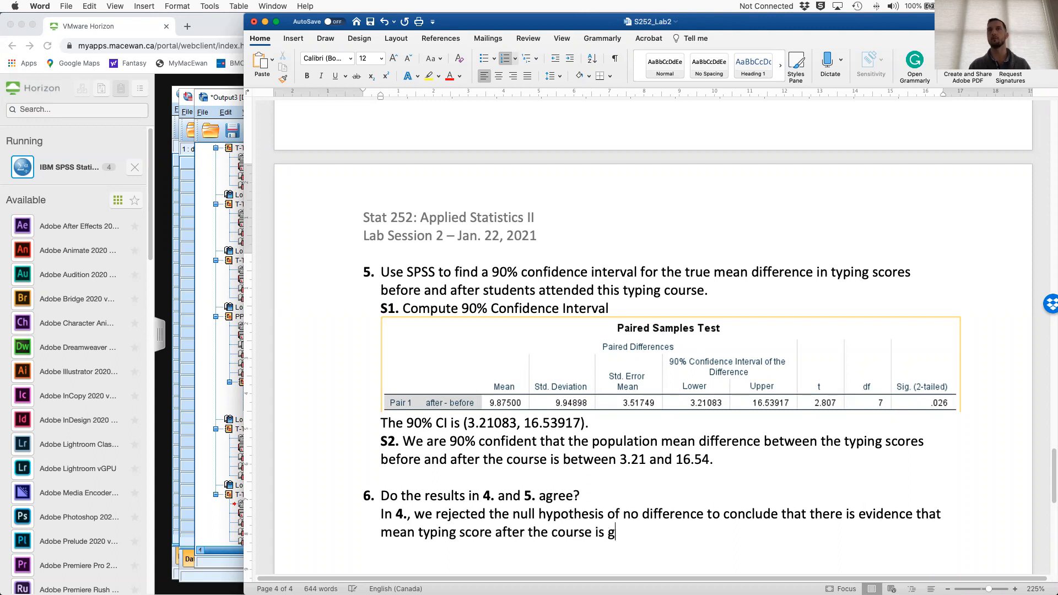
text(reater than the )
text(nean typing score before)
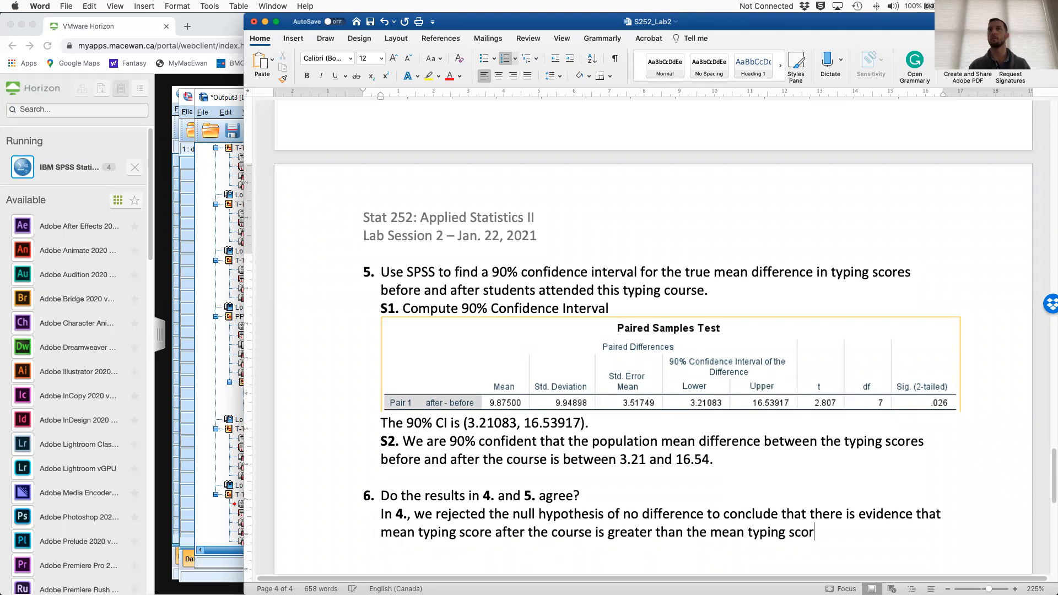
text( the course.)
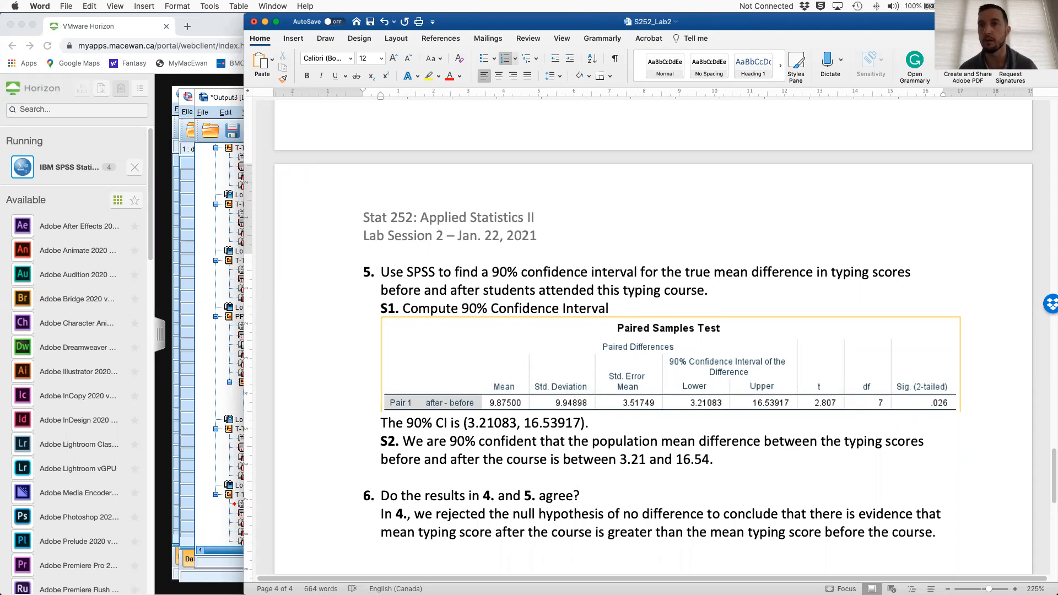
- Add the sentence "This suggests that the true mean difference is larger than zero." to the question 6 answer
key(Return)
text(This suggests that the mean difference is)
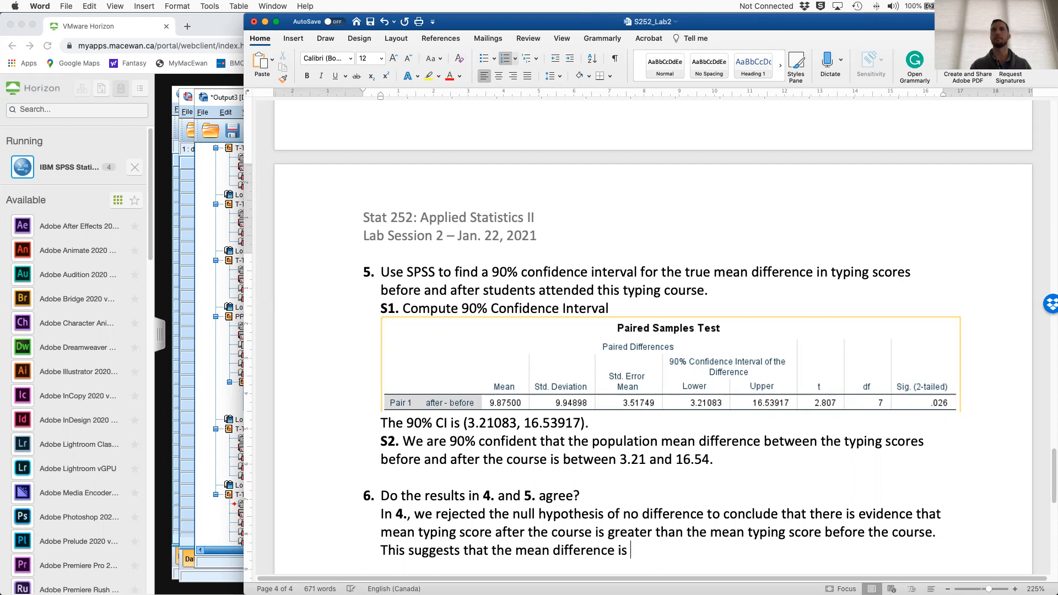
click(513, 549)
text(true mean difference is )
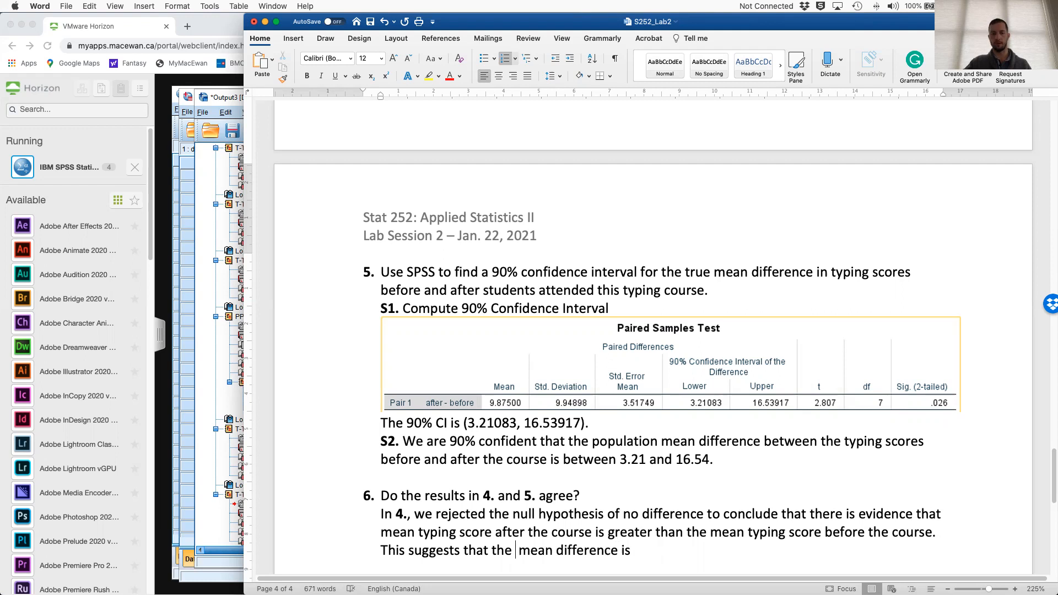
text(larger than zero. )
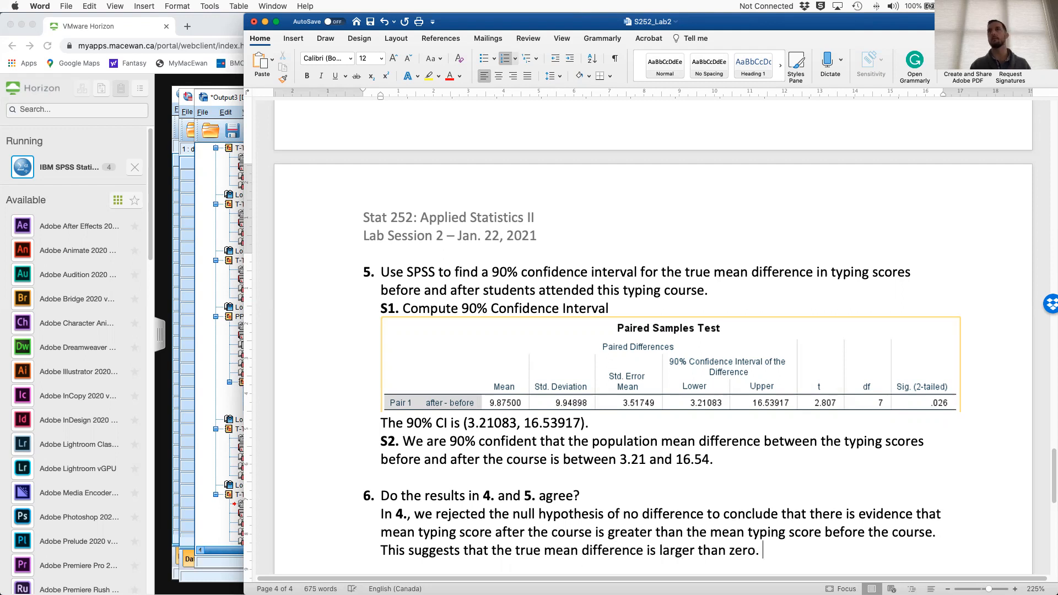
- Continue the question 6 answer with "The 90% confidence interval gives two positive bounds."
text(The 90% confid)
text(ence interval gives two )
text(positive bounds.)
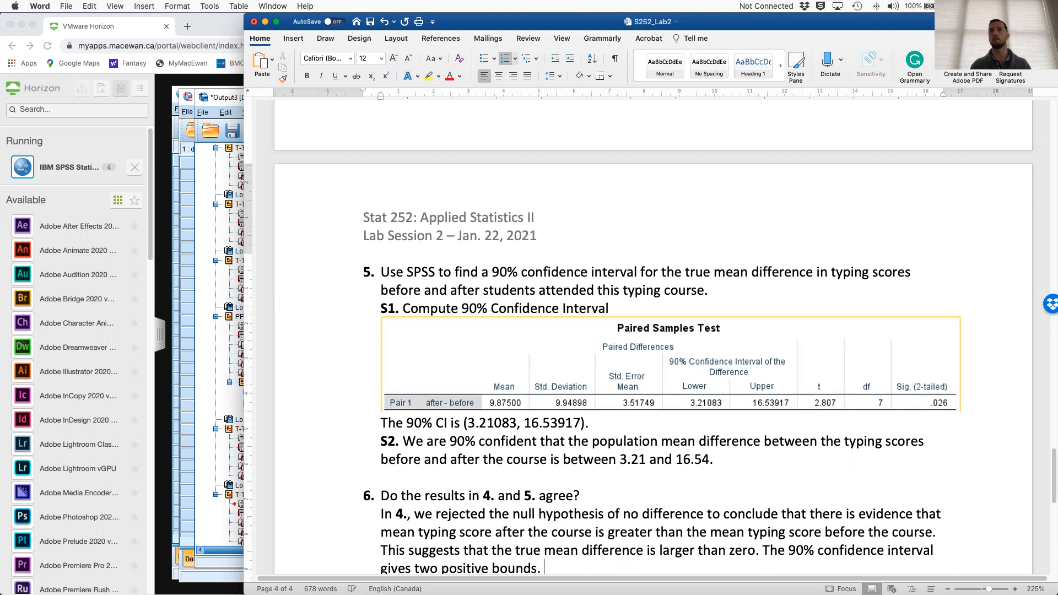
scroll(702, 526, down, 2)
text(s. )
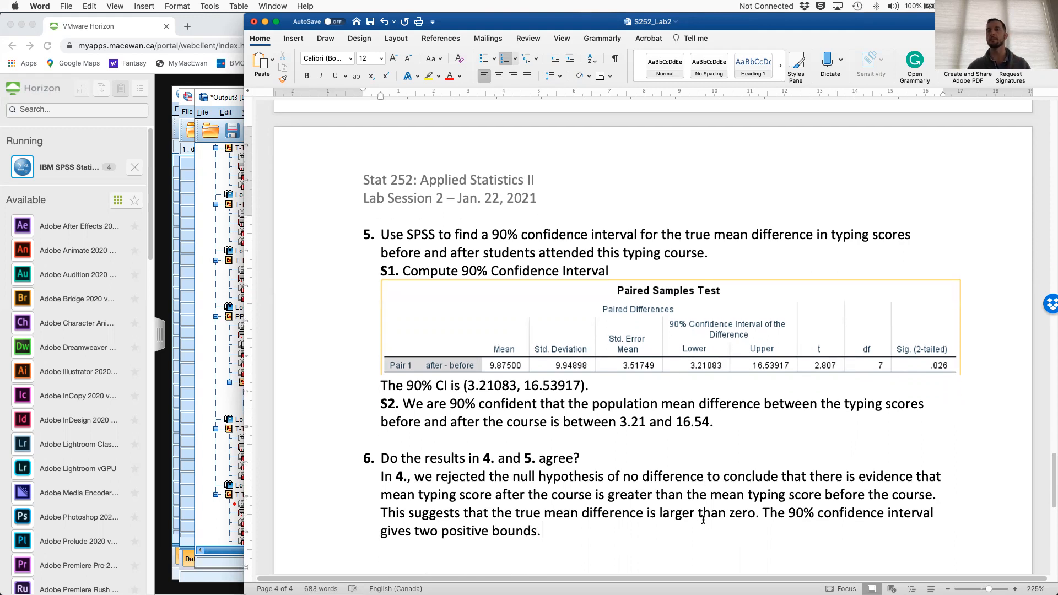
- Add "First, the CI does not contain zero, this also suggest there is a difference." and begin the following sentence with "Second, the CI is"
text(First, the CI does )
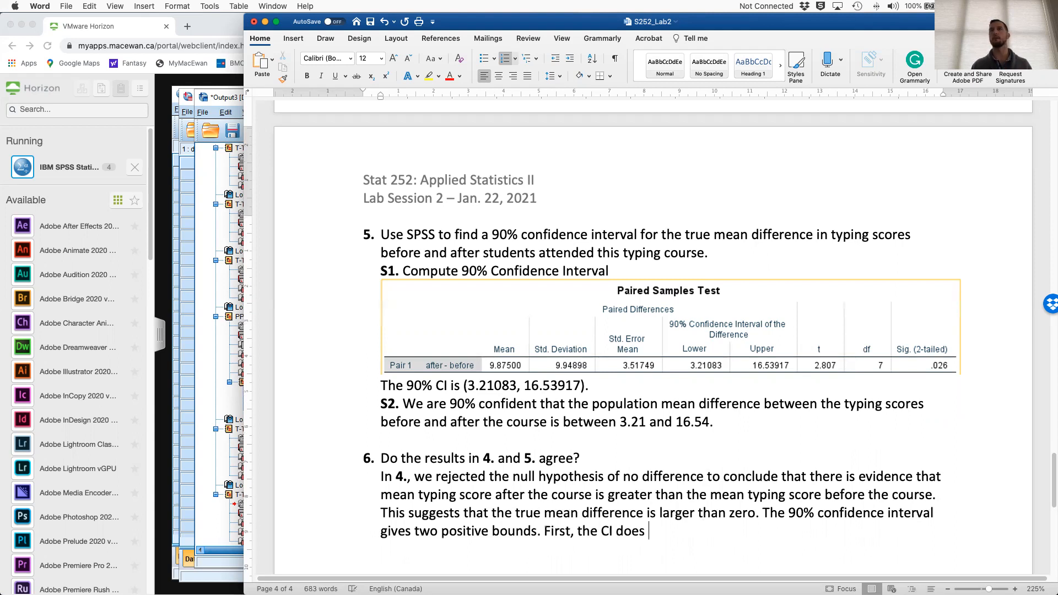
text(not contain zero, this)
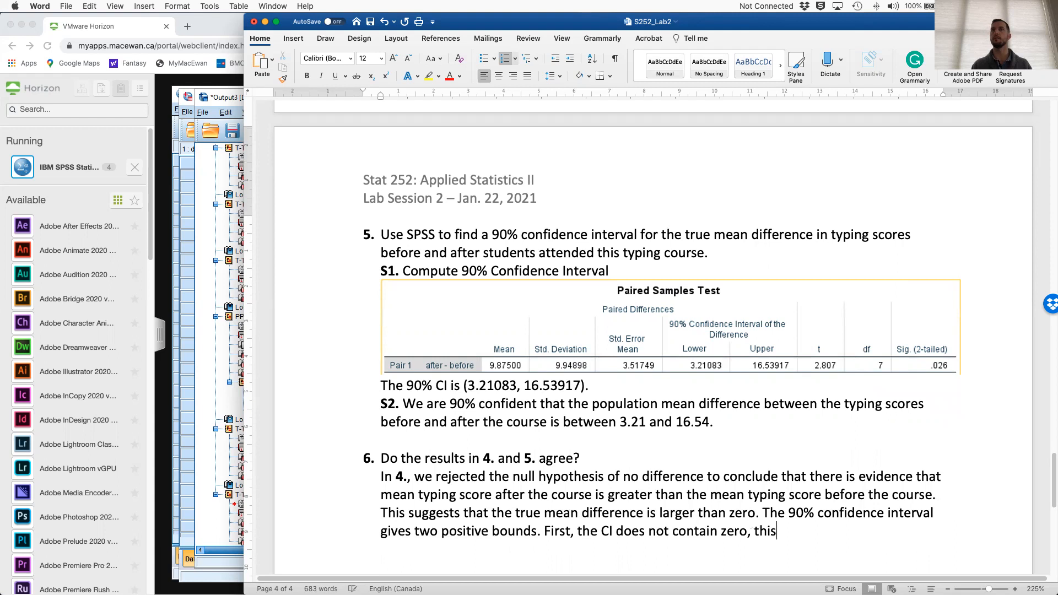
text( also suggest there is a fdif)
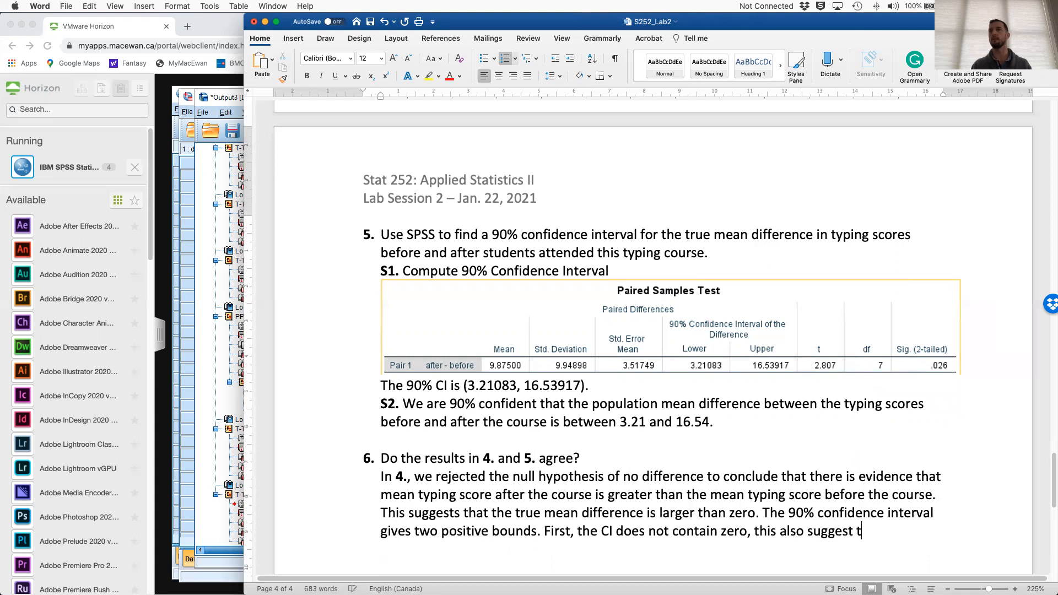
key(BackSpace)
key(BackSpace)
key(BackSpace)
key(BackSpace)
text(difference. Second, the CI is)
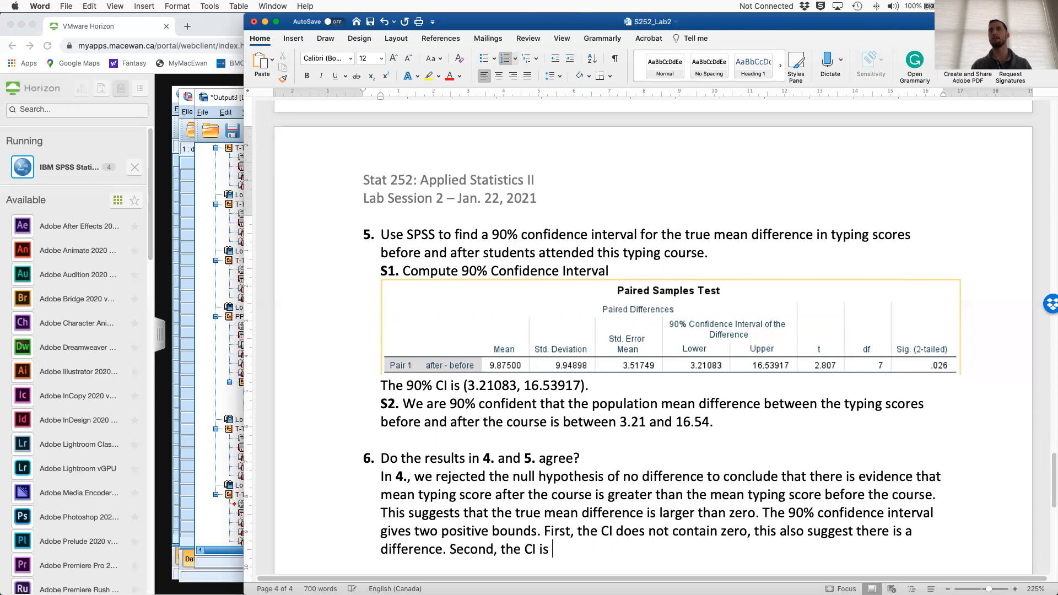
- Complete the second point with "giving evidence that the population mean difference is between 3.21 and 16.54." and begin a sentence with "That is,"
text( giving evidence t)
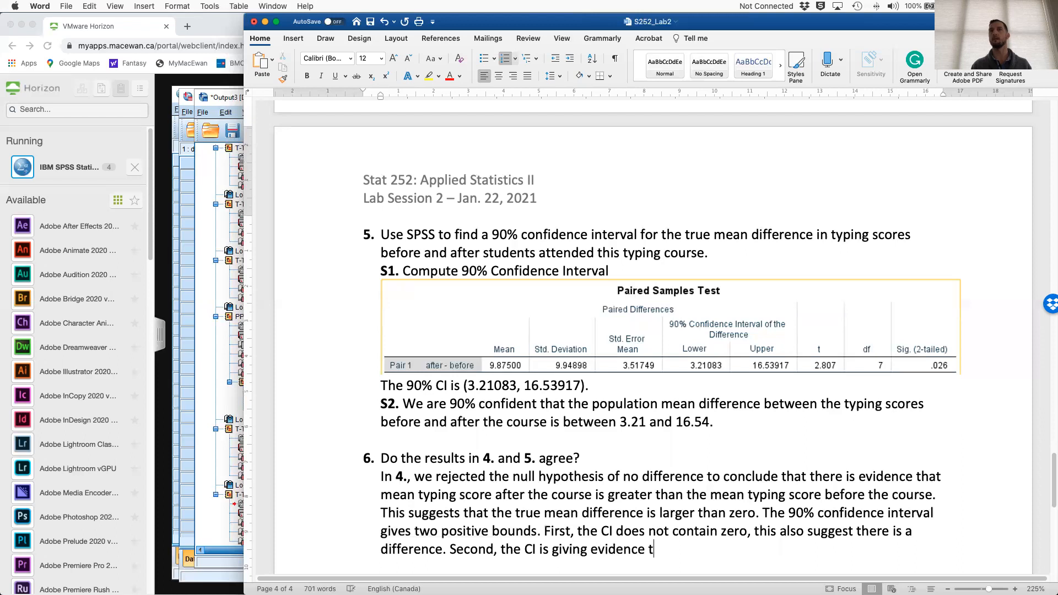
text(hat the popu)
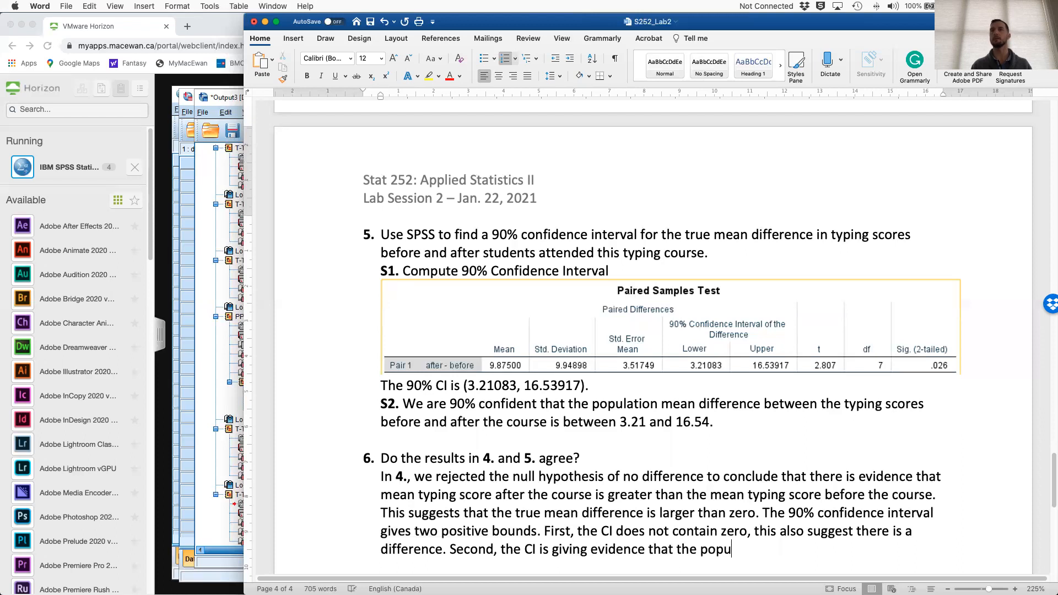
text(lation mean)
text(ference )
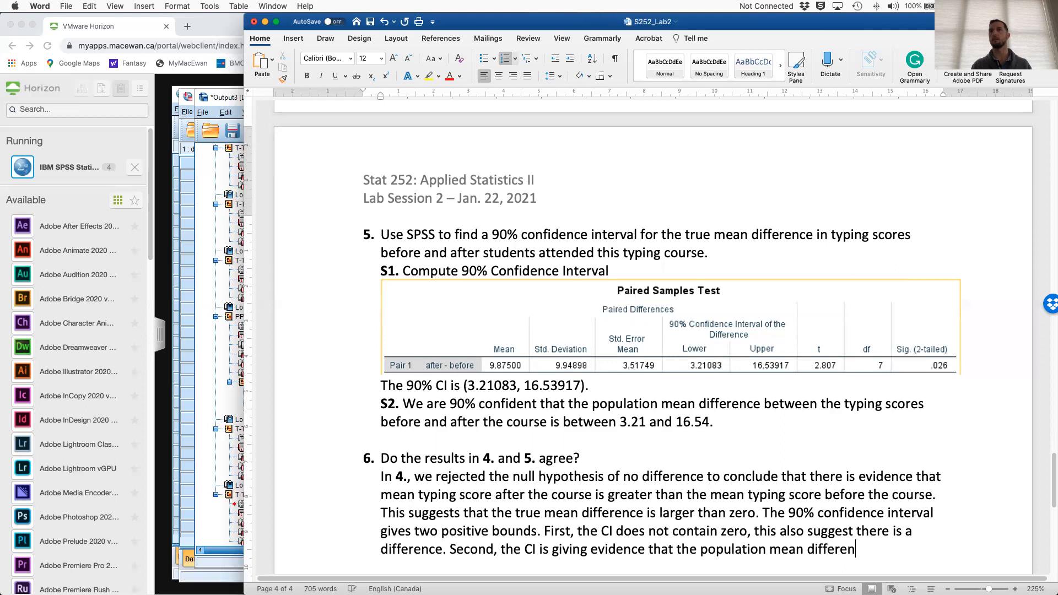
text(is between)
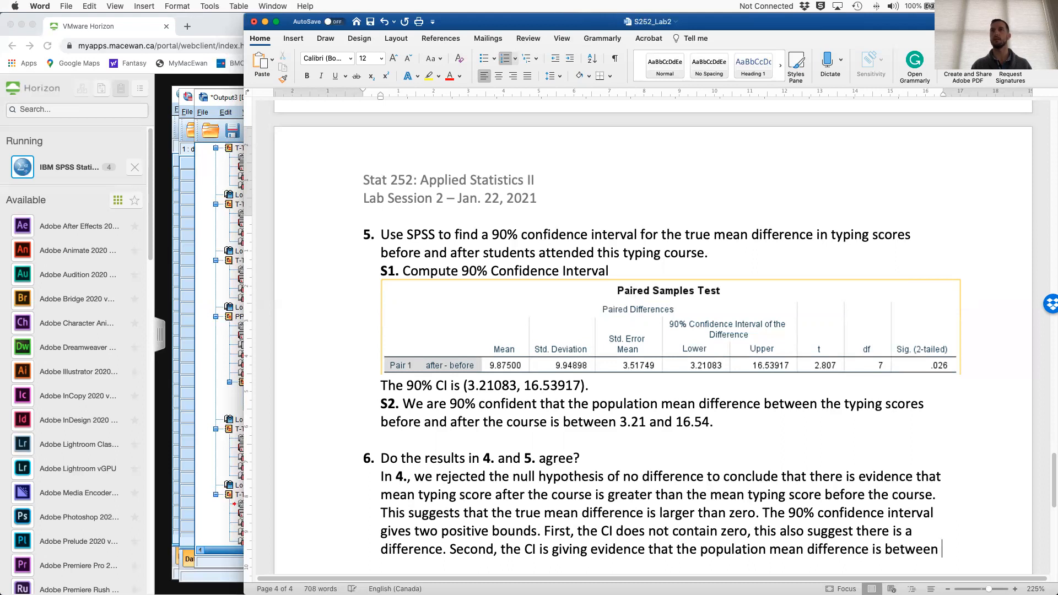
text(3.21 and 16.54. That is, )
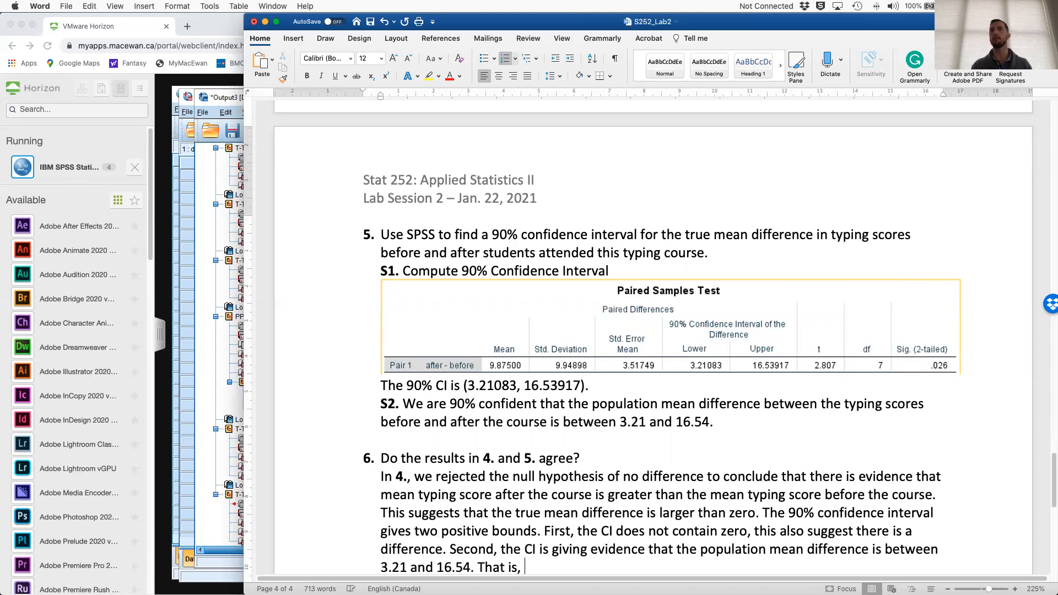
- Finish the question 6 answer with "the CI suggests the difference is greater than zero. Therefore, the hypothesis test and CI agree."
text(the CI suggests)
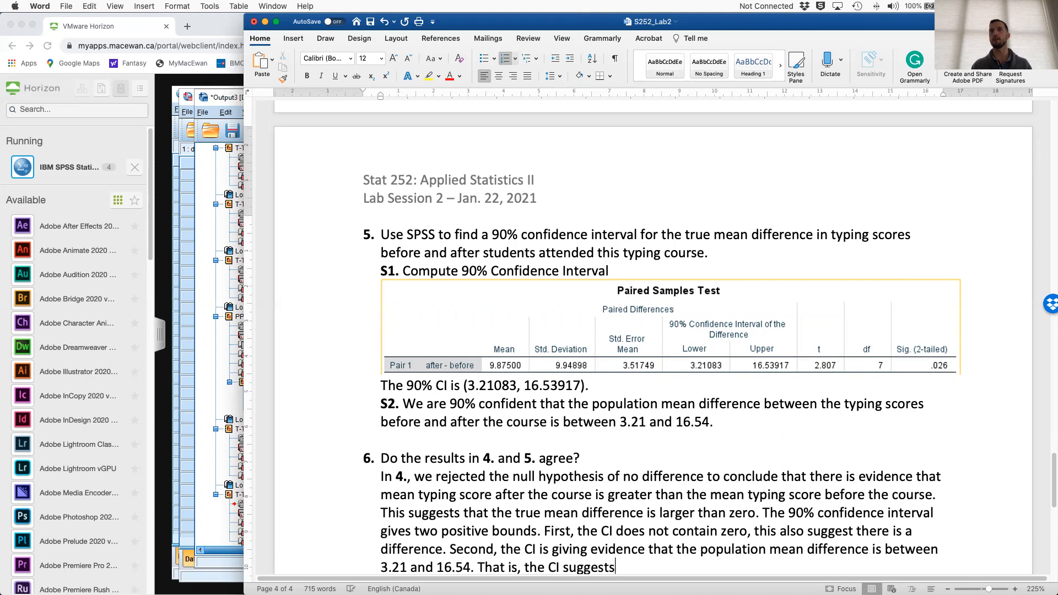
text( the difference i)
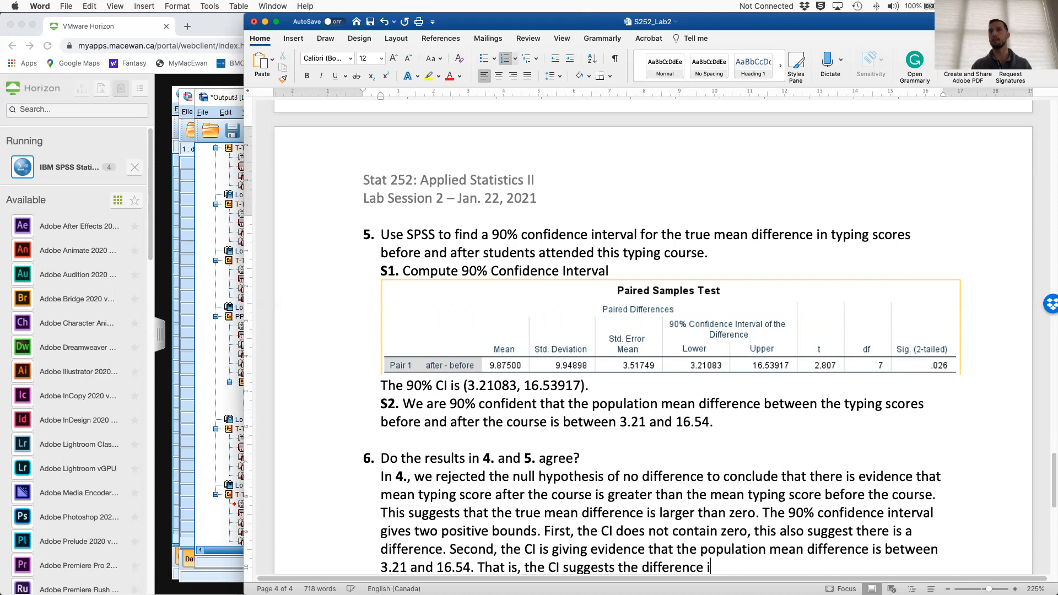
text(s greater than zero.)
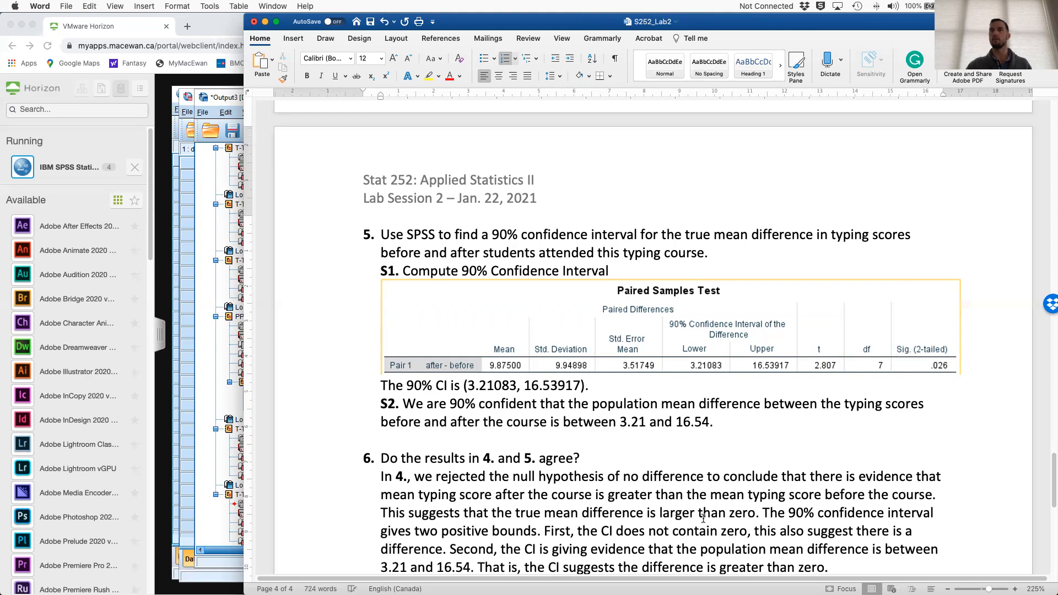
scroll(762, 425, down, 3)
text(Th)
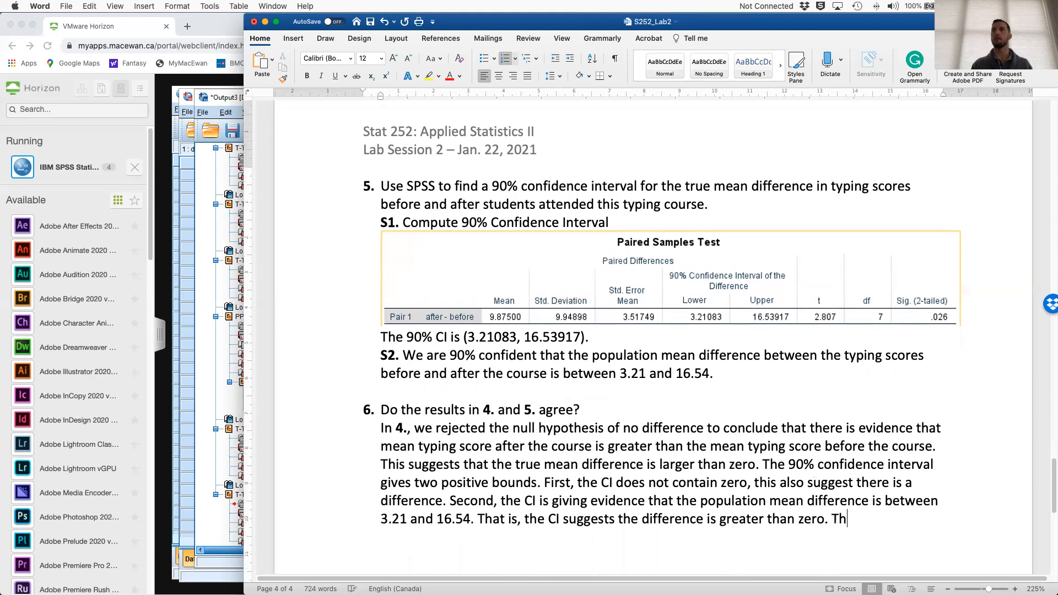
text(erefore, the )
text(hypothesis test and )
text(CI agree.)
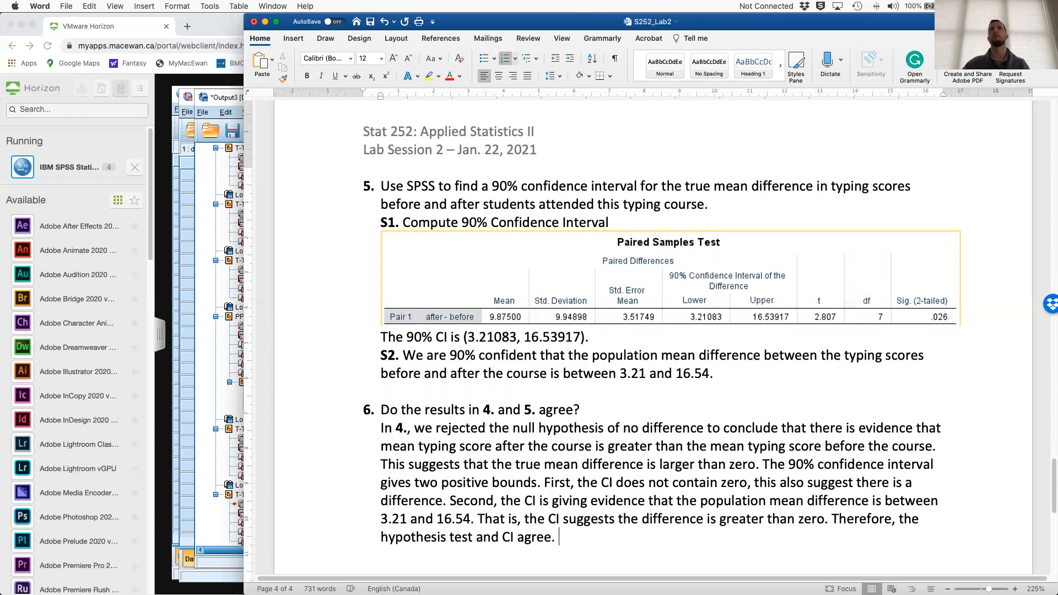
- Insert a bold red heading "Another look at the paired test." between question 5's S2 answer and question 6, with a blank line above it
click(737, 379)
key(Return)
key(Return)
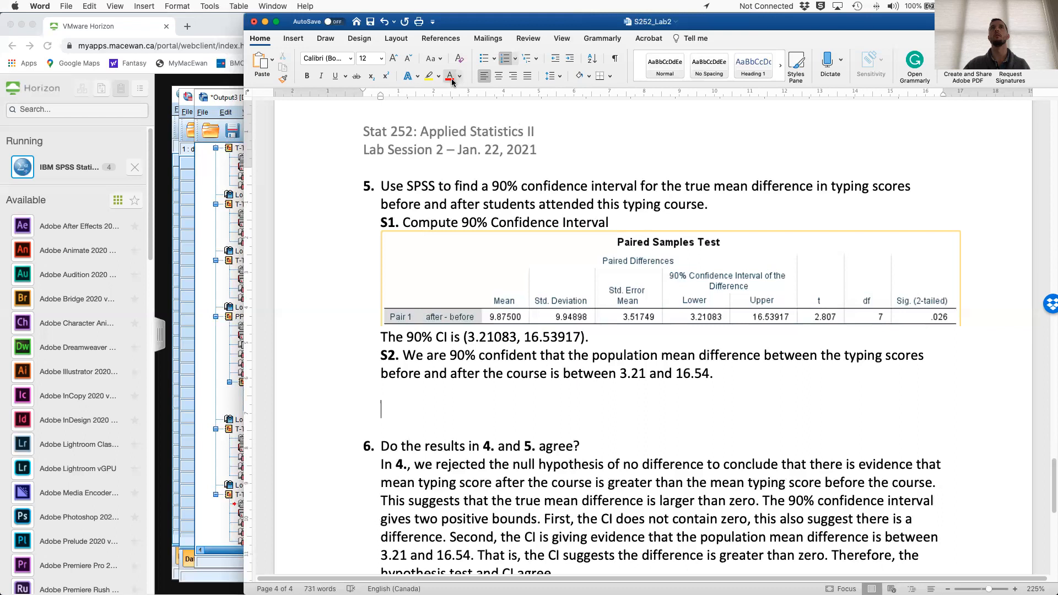
key(super+b)
text(An )
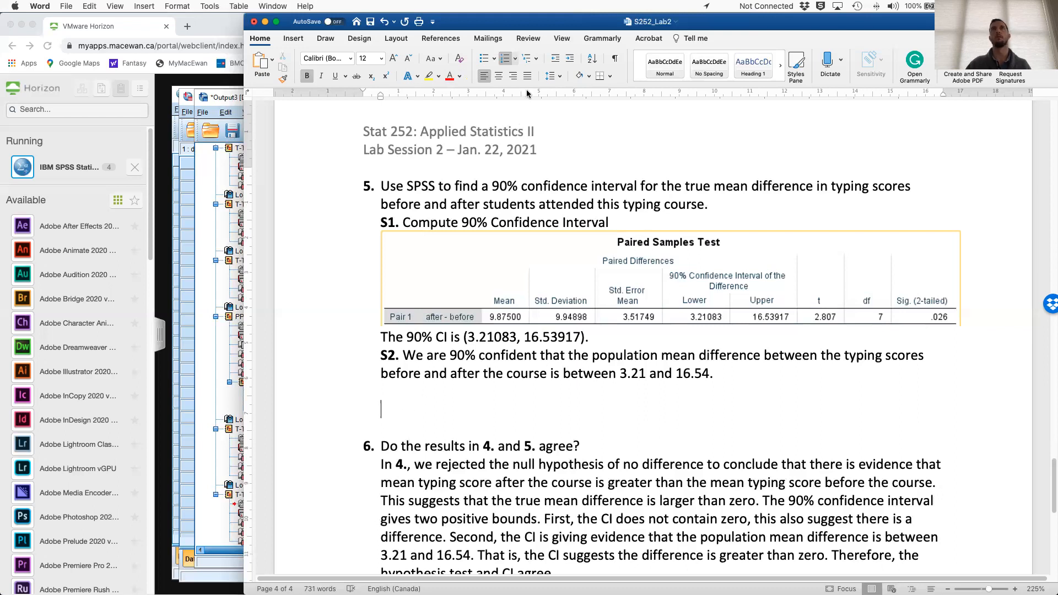
text(Another look a)
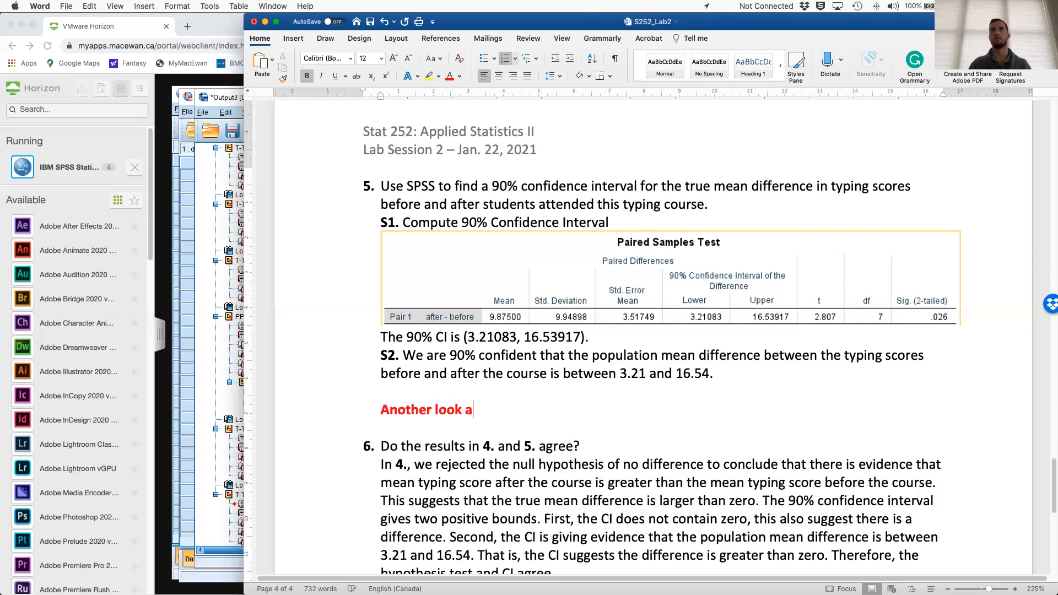
text(t the paired)
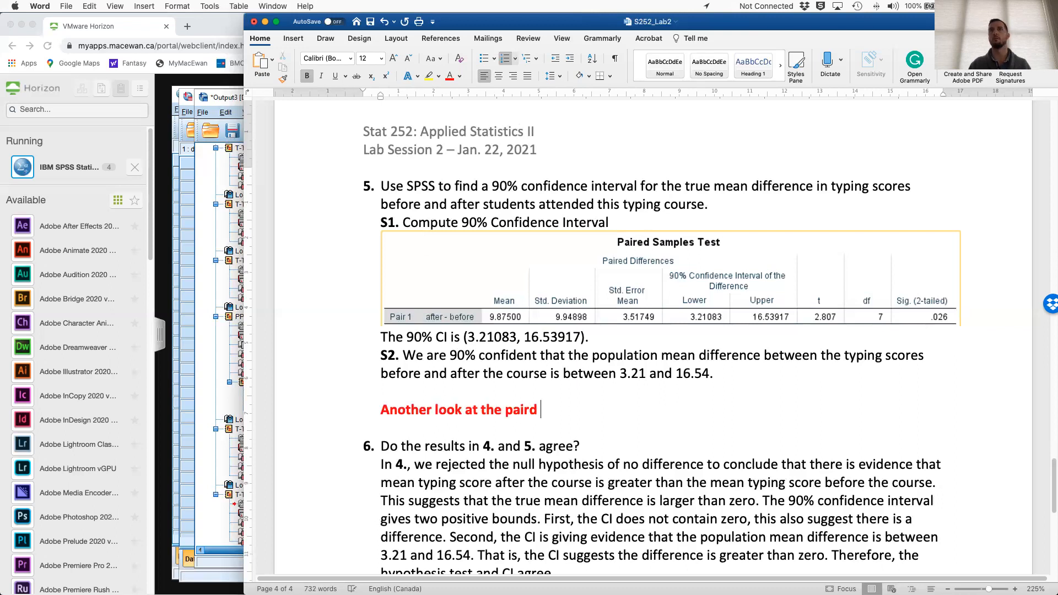
text( test.)
key(super+b)
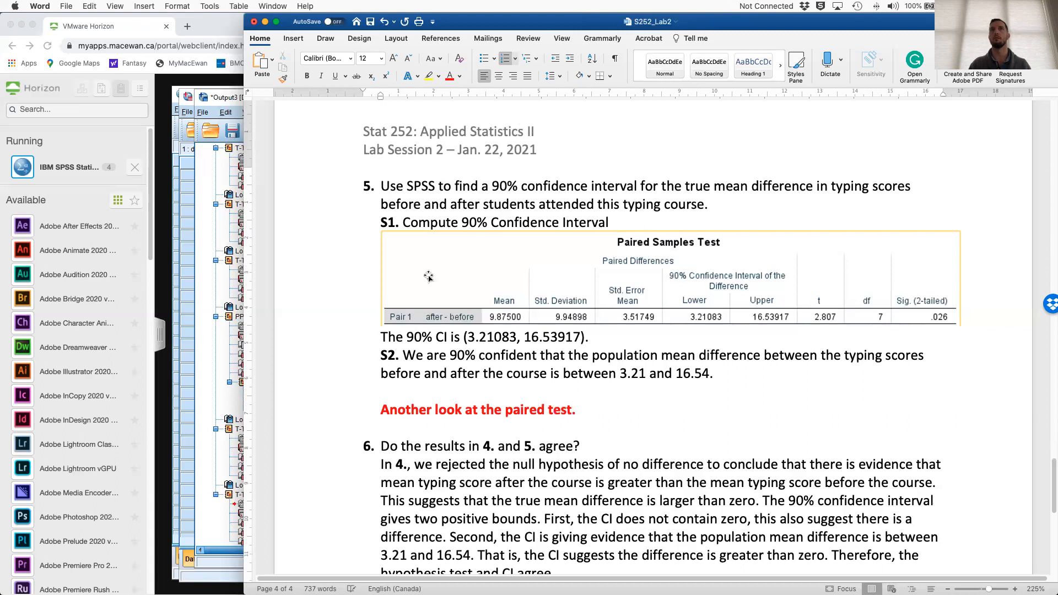
- Leave blank lines below the red heading, and in SPSS set up a One-Sample T Test on diff from the typing data
key(Return)
key(Return)
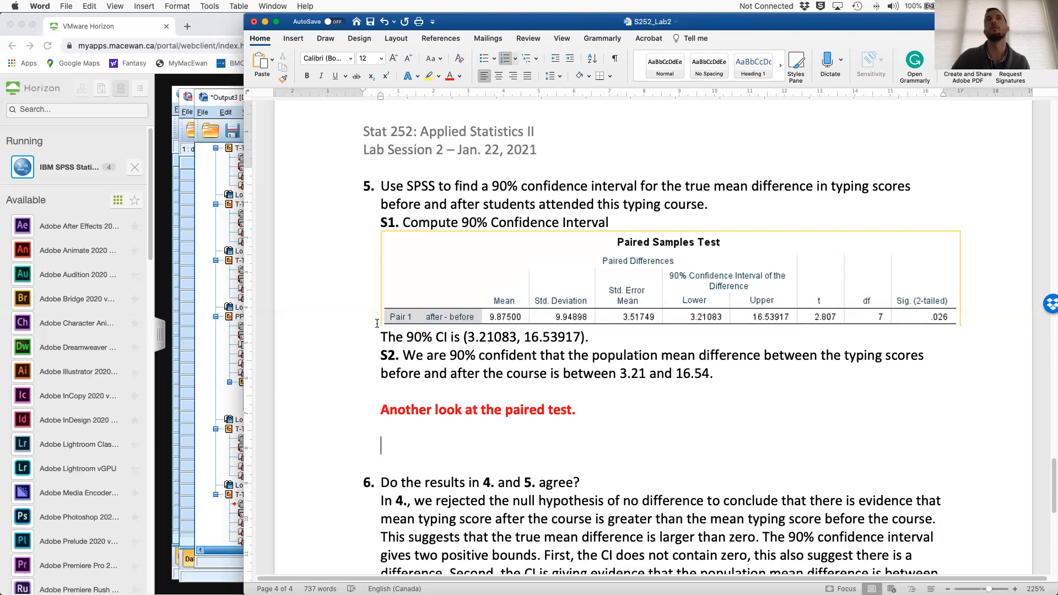
click(188, 99)
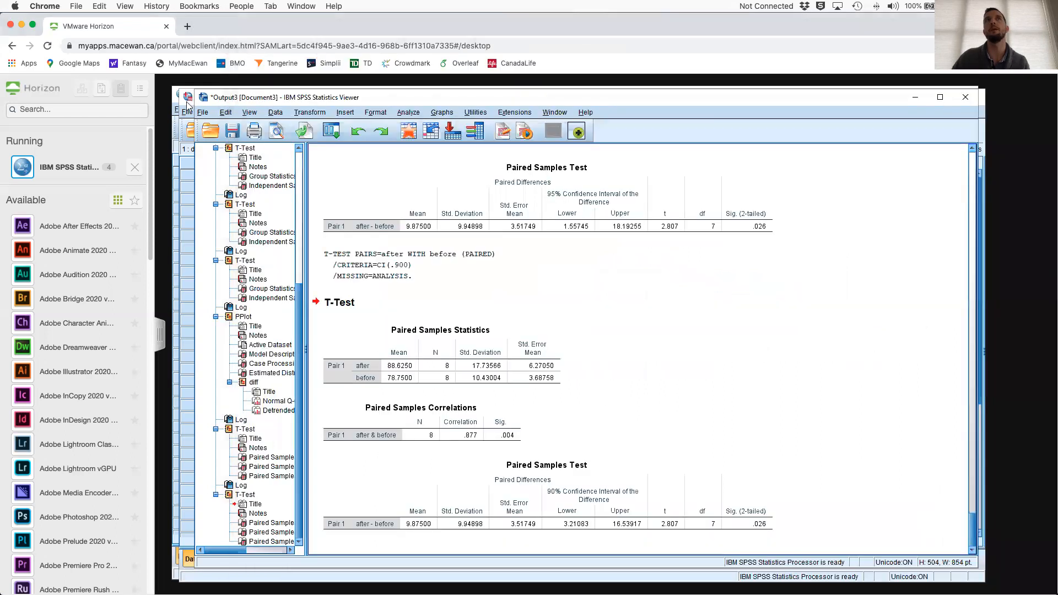
click(188, 100)
click(418, 296)
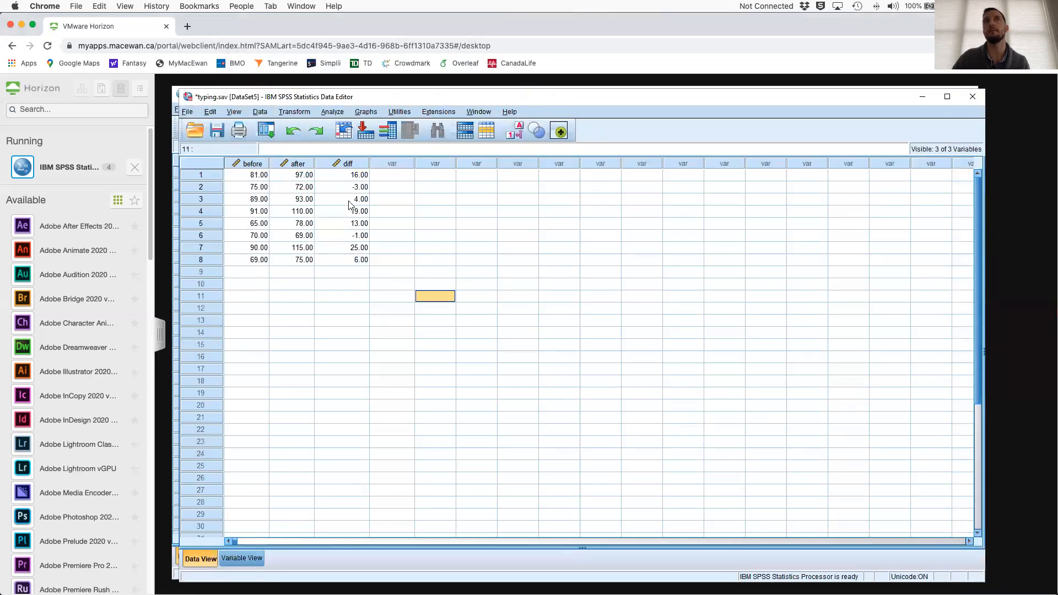
click(342, 113)
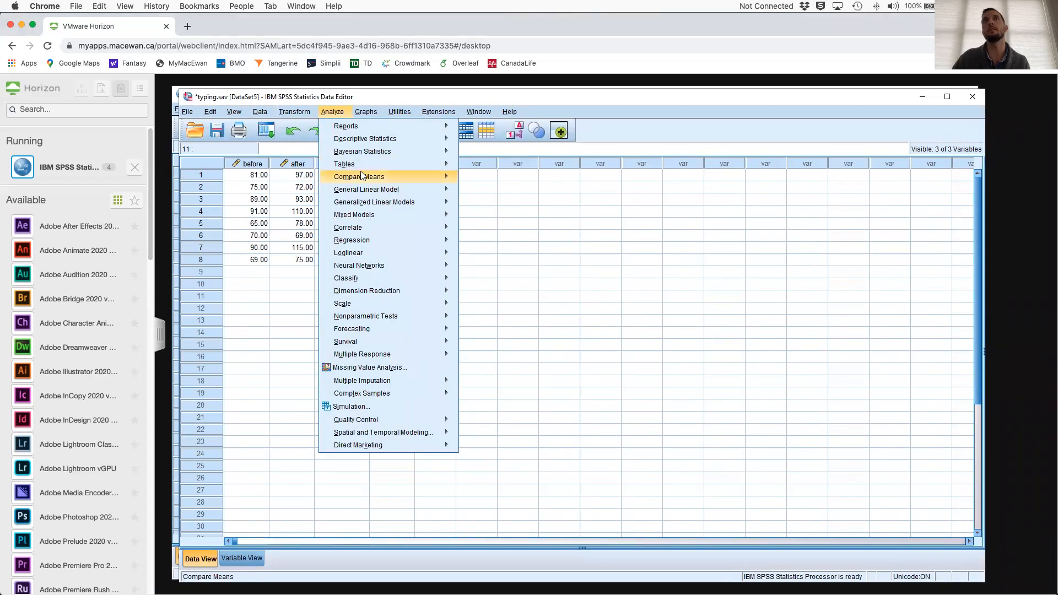
mouse_move(361, 176)
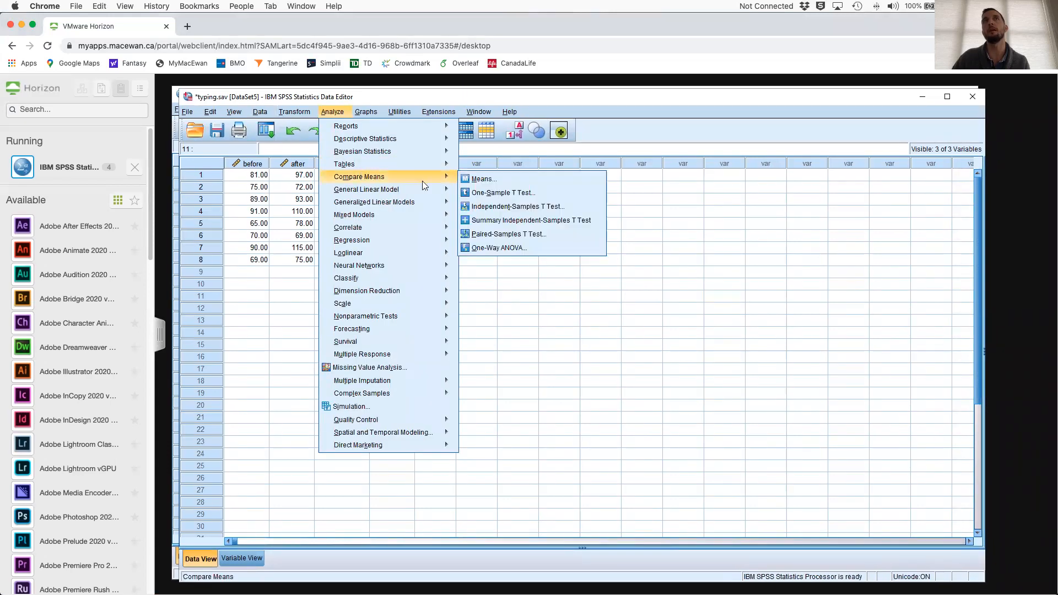
click(491, 194)
click(586, 298)
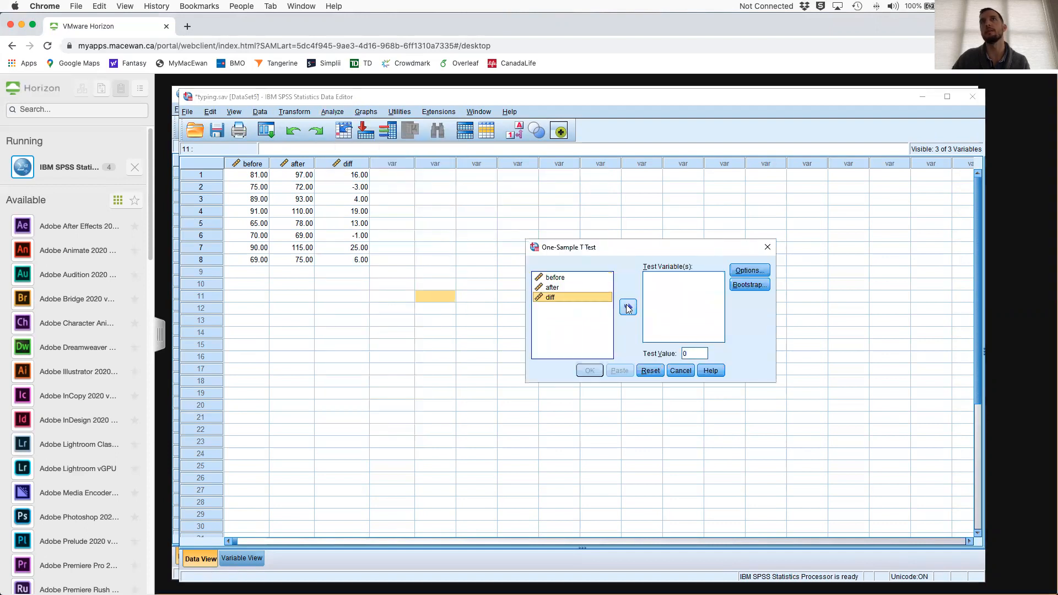
click(628, 307)
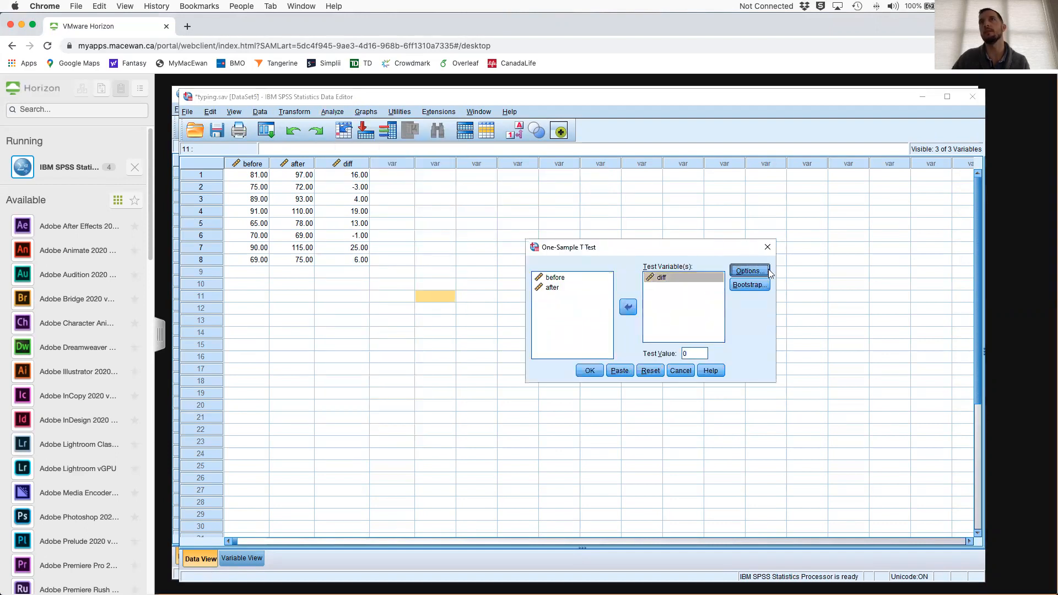
- Set the one-sample test's confidence interval percentage to 90 and run the test
click(754, 271)
text(90)
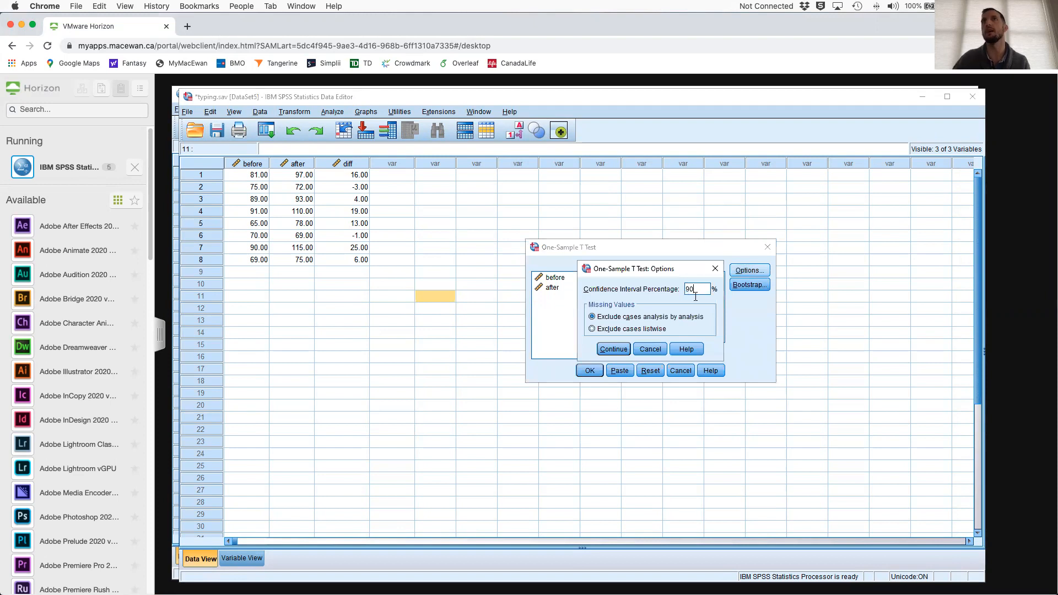
click(613, 349)
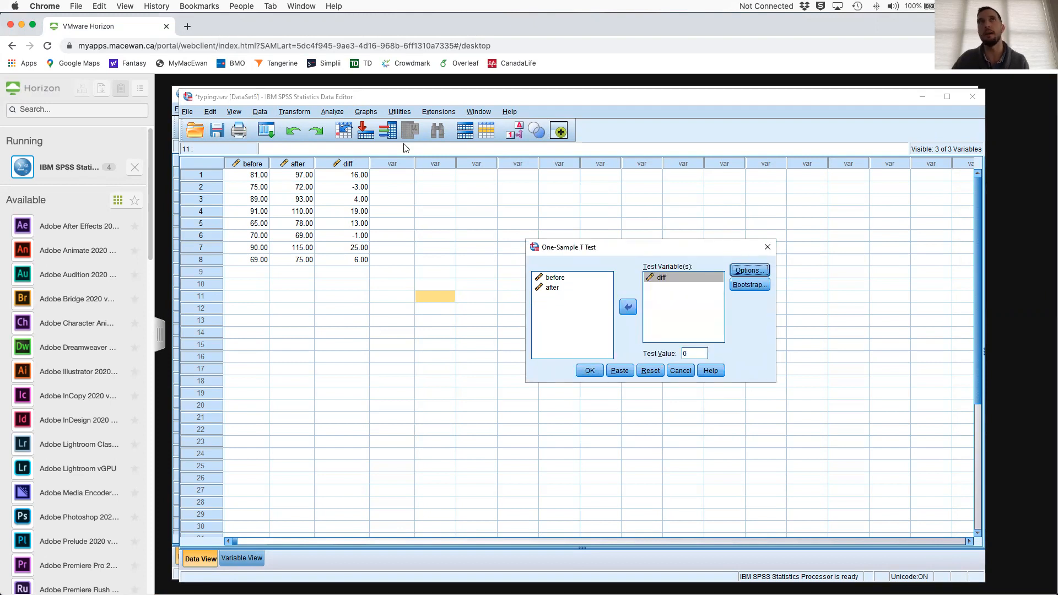
click(589, 371)
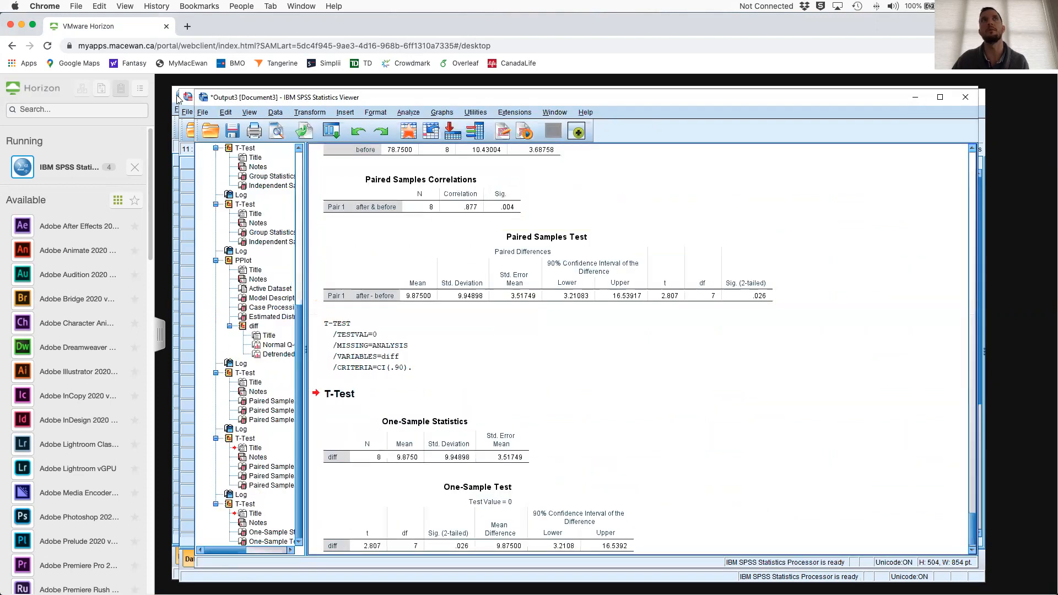
- Reopen the One-Sample T Test setup for the typing data to review its settings, and close it without running
click(187, 98)
click(325, 113)
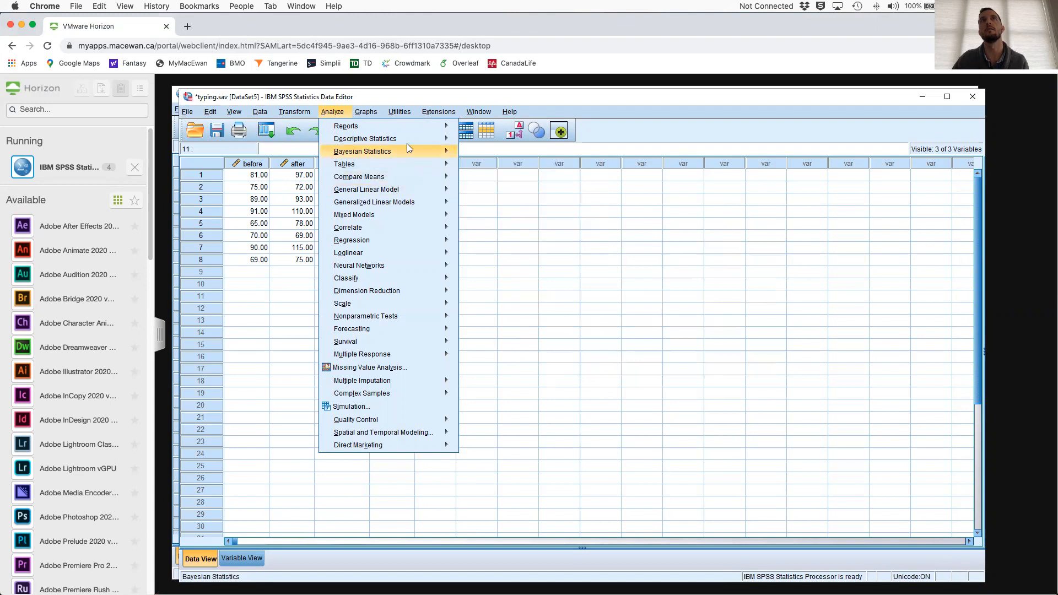
mouse_move(413, 178)
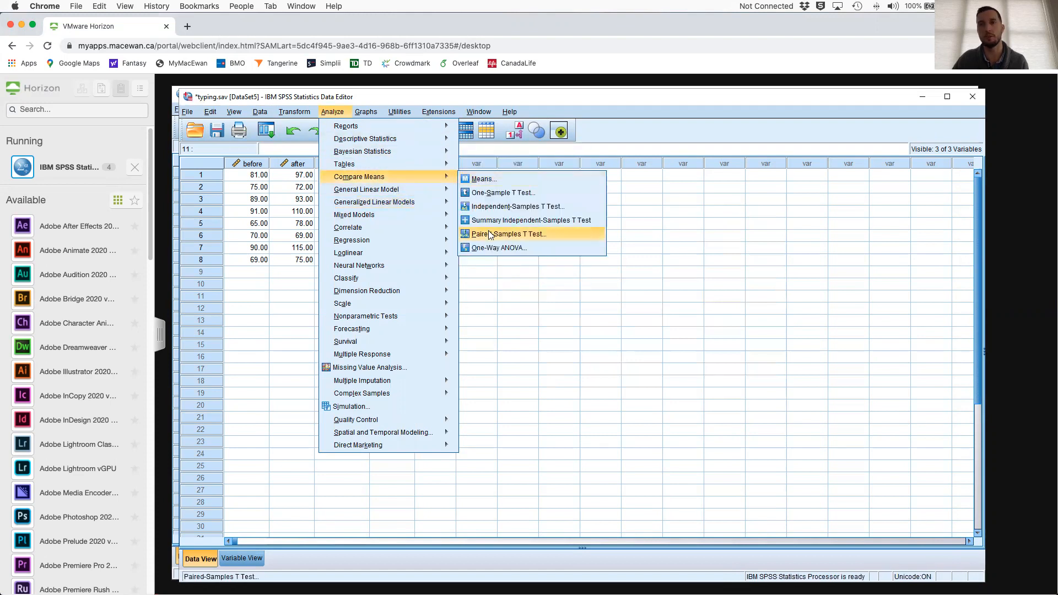
click(502, 193)
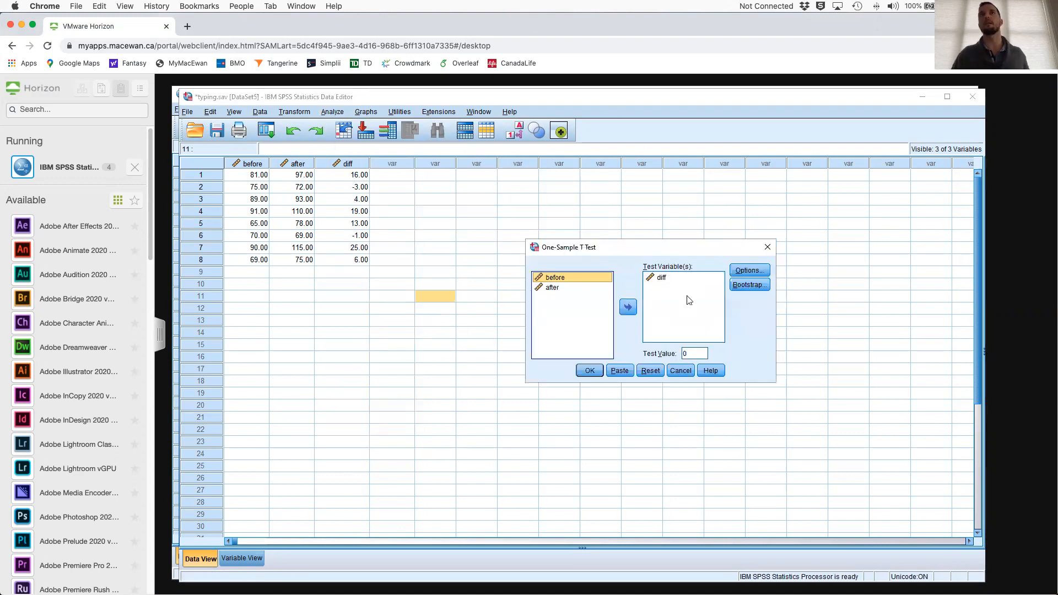
click(767, 247)
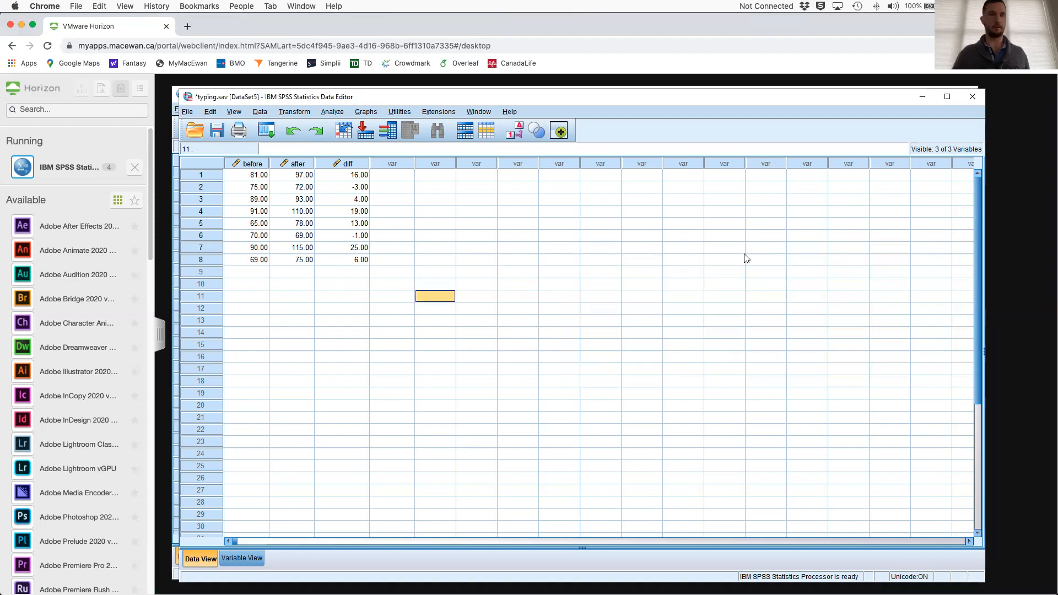
- Bring the SPSS output forward and capture a screenshot of the One-Sample Test table
key(ctrl+Up)
click(407, 262)
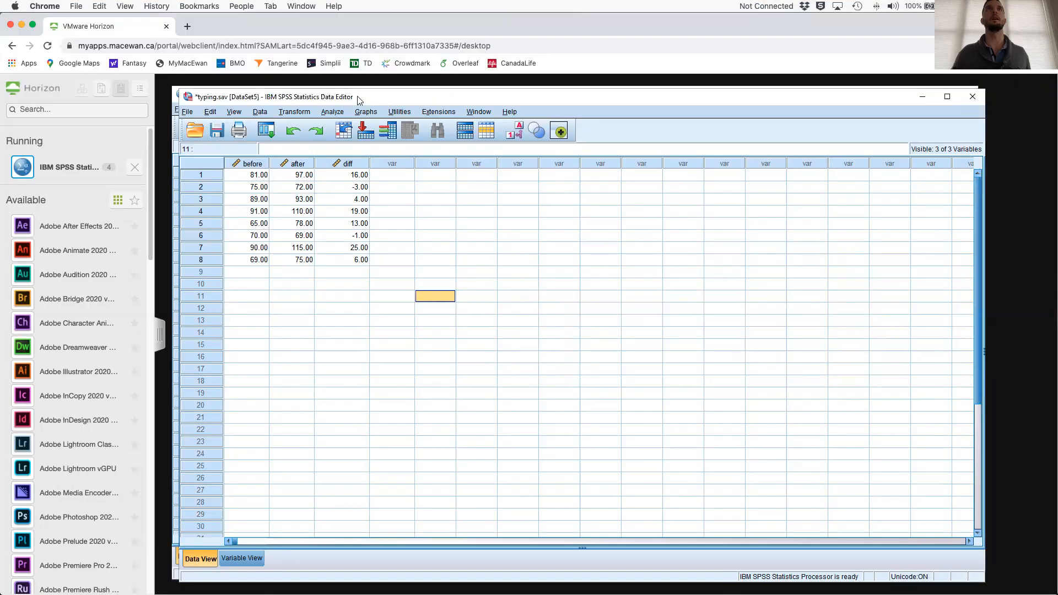
click(384, 99)
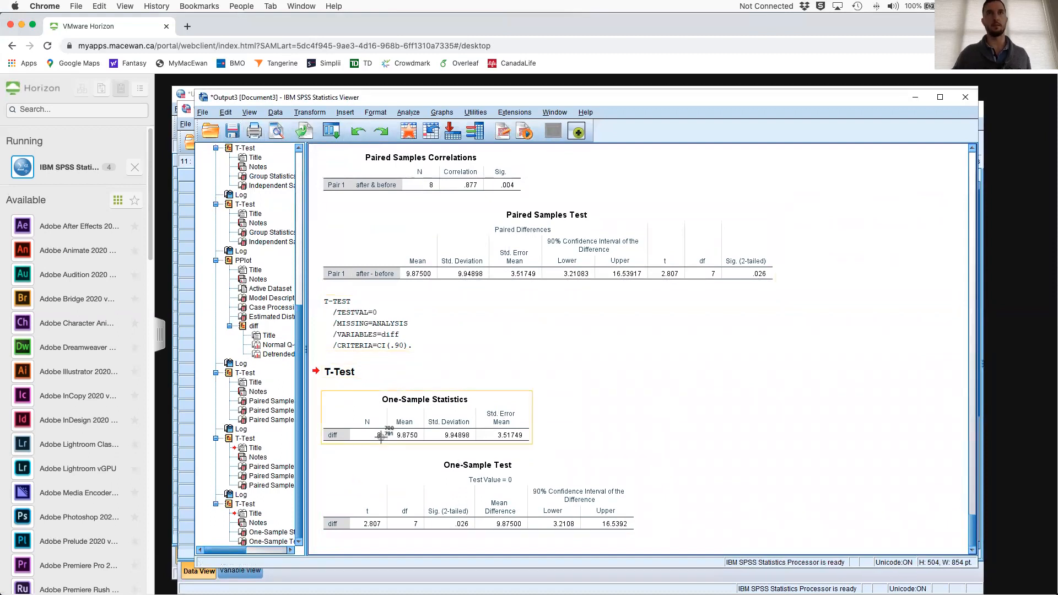
drag(322, 460, 642, 532)
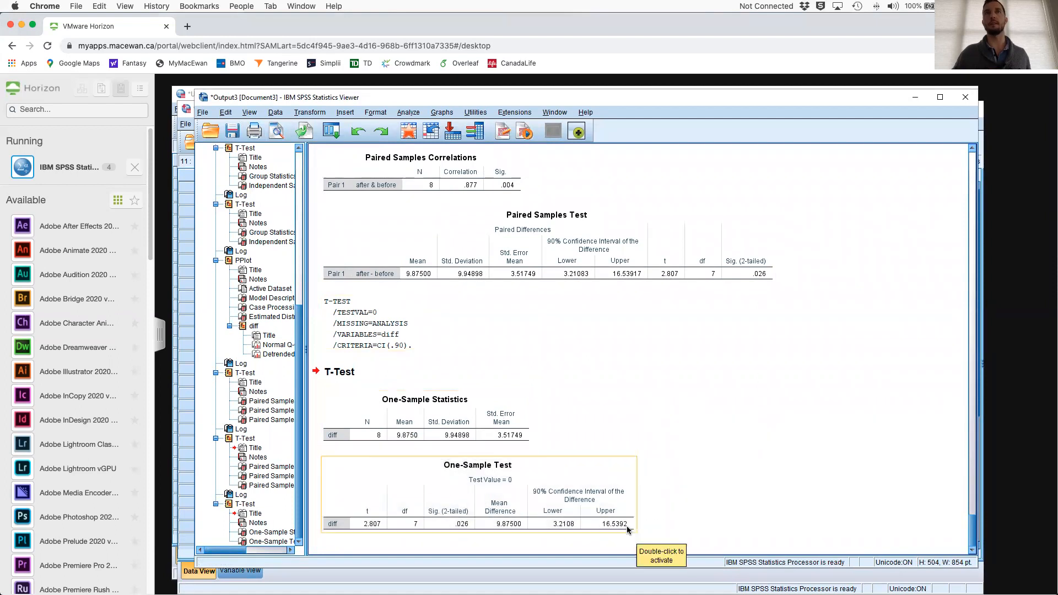
- In Word, add the non-bold red line "Consider the one-sample t-test output applied to the differences." below the heading, followed by a new line
key(ctrl+Up)
click(699, 324)
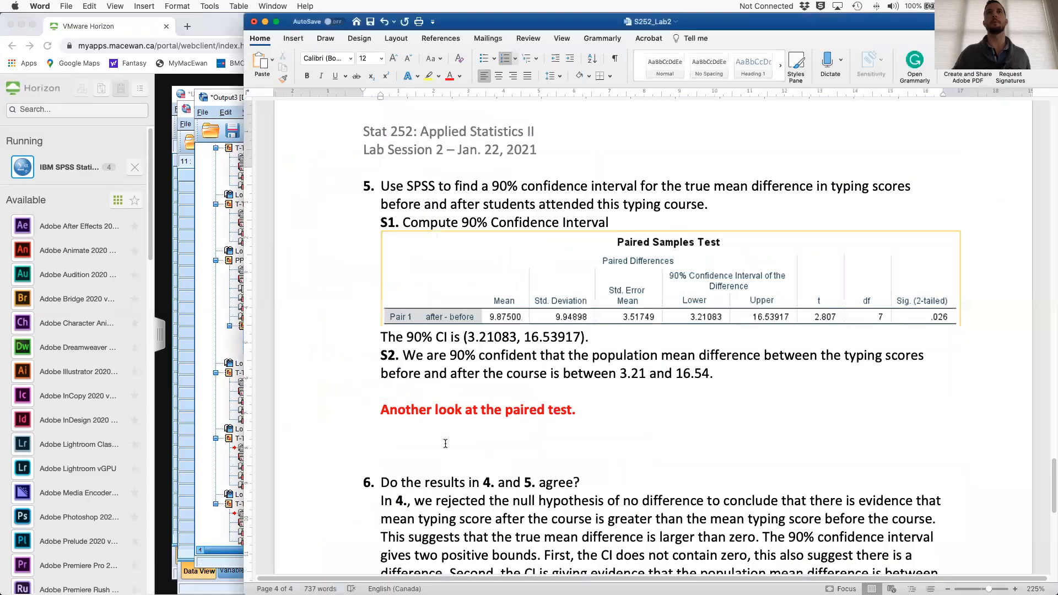
scroll(459, 435, down, 3)
click(385, 366)
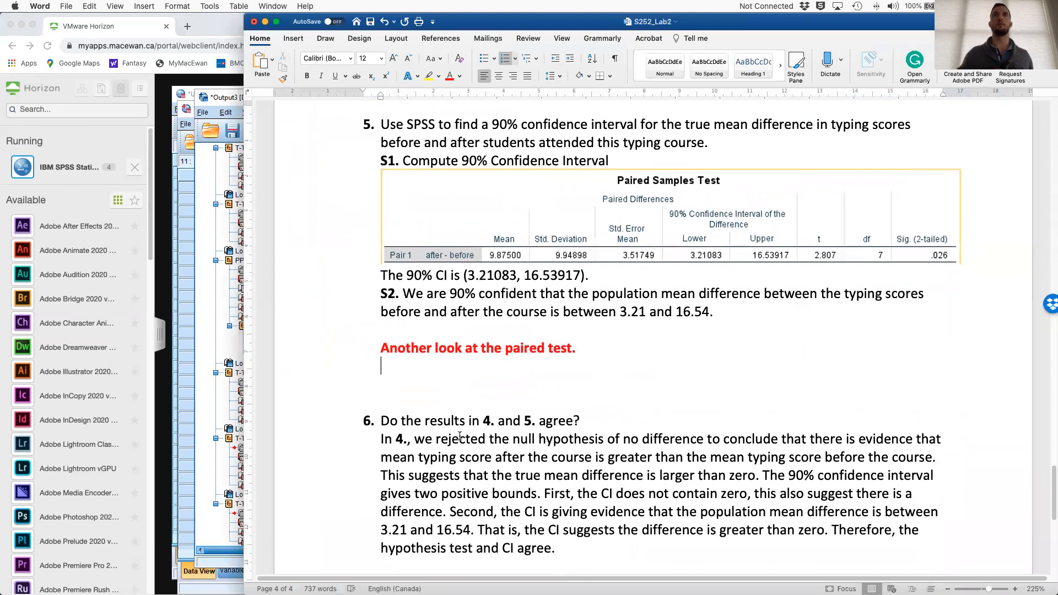
click(616, 348)
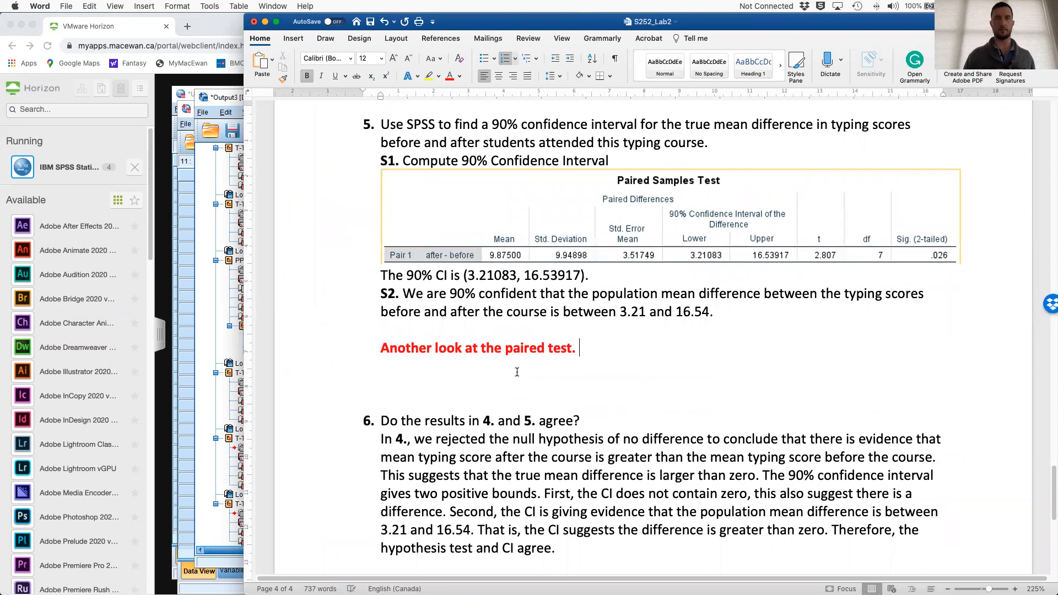
key(Return)
text(Con)
key(BackSpace)
key(BackSpace)
key(BackSpace)
key(super+b)
text(Consider the one-sample t-test output on)
key(BackSpace)
key(BackSpace)
text(applied to teh dfif)
text(er)
key(BackSpace)
key(BackSpace)
key(BackSpace)
key(BackSpace)
key(BackSpace)
text(ifferences.)
key(Return)
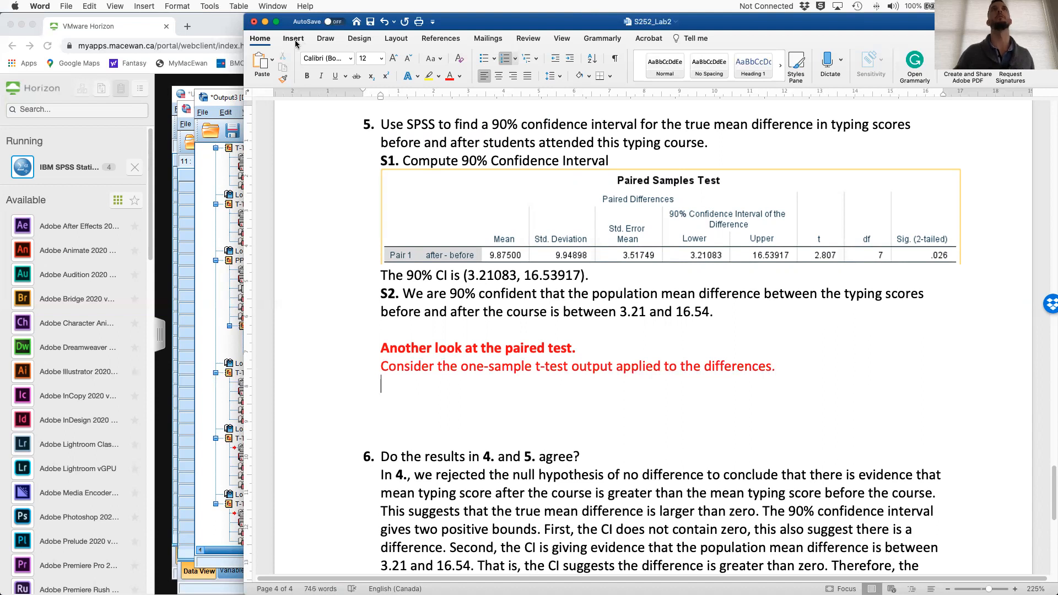
- Insert the captured One-Sample Test screenshot from the Desktop below the new sentence and shrink it slightly
click(295, 42)
click(364, 59)
click(401, 104)
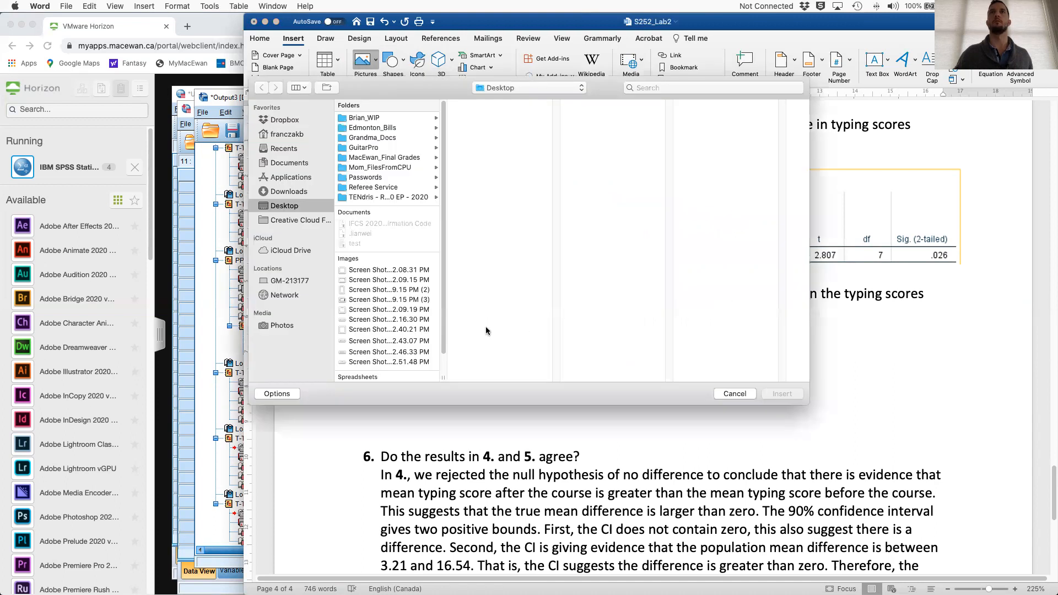
click(389, 362)
double_click(389, 362)
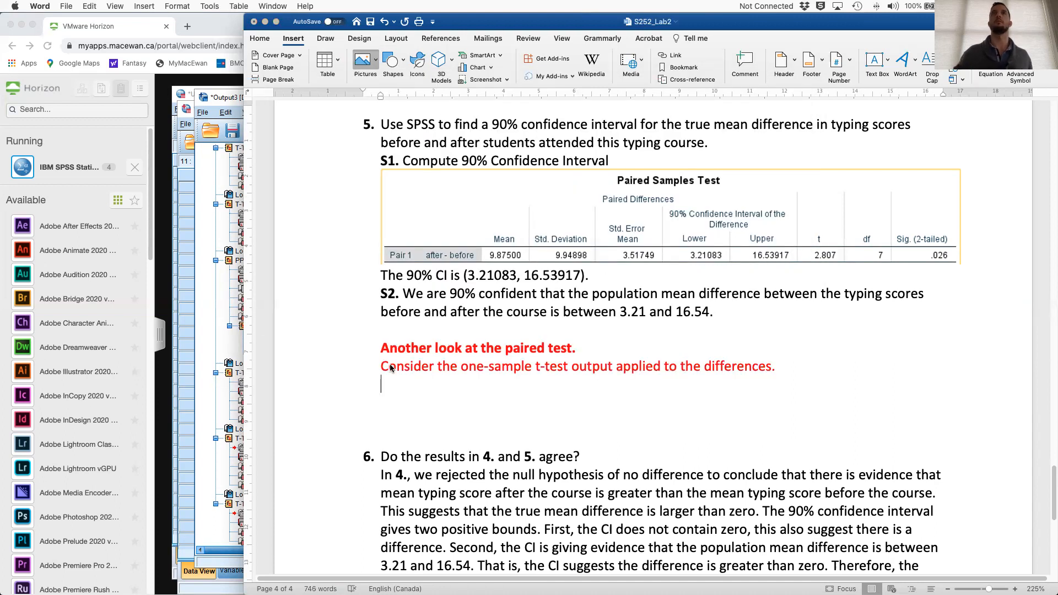
drag(962, 503, 903, 488)
- Remove the extra blank lines between the One-Sample Test picture and question 6
click(439, 451)
scroll(438, 452, down, 1)
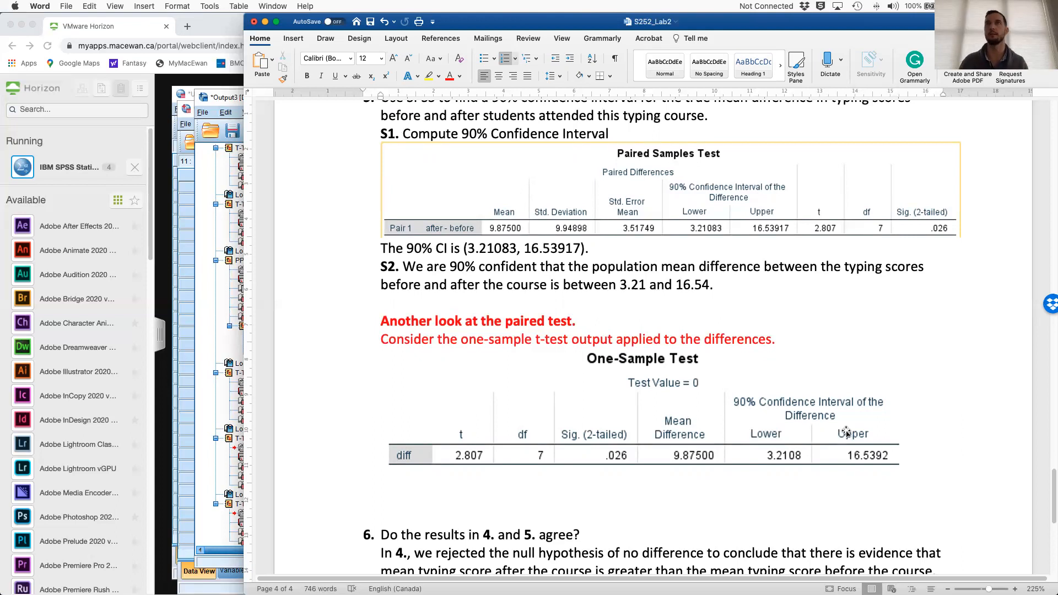
key(BackSpace)
key(BackSpace)
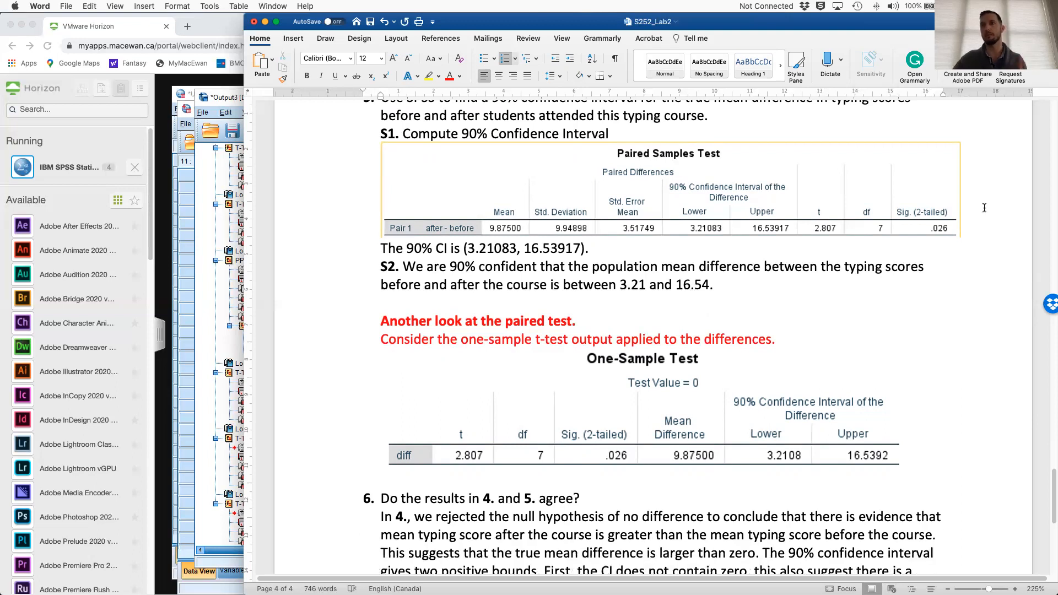
- Shrink the One-Sample Test picture further, keeping its proportions, and place the text cursor beside it
click(889, 445)
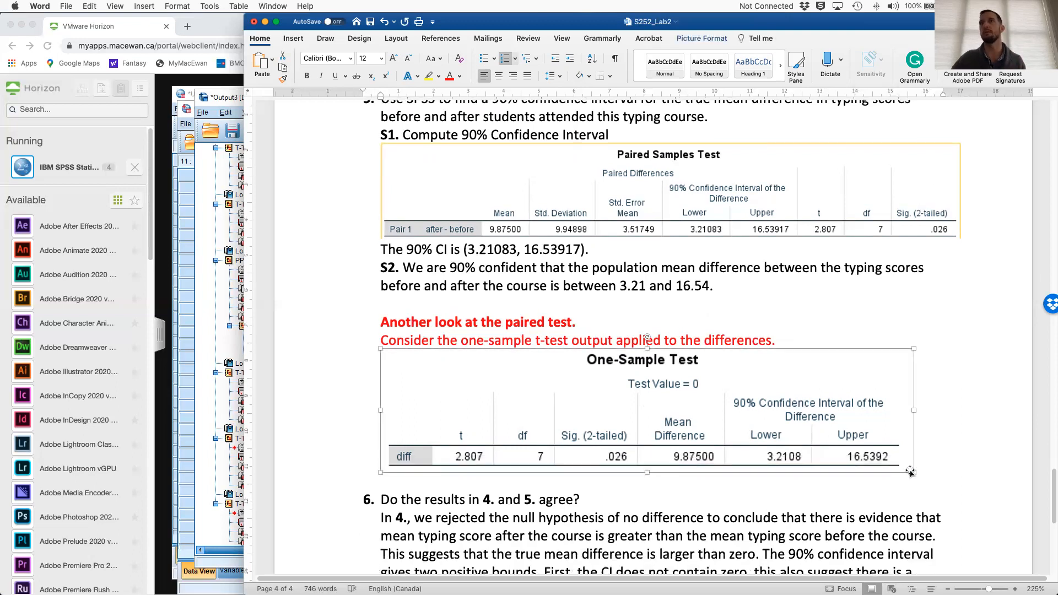
drag(914, 472, 824, 451)
click(891, 436)
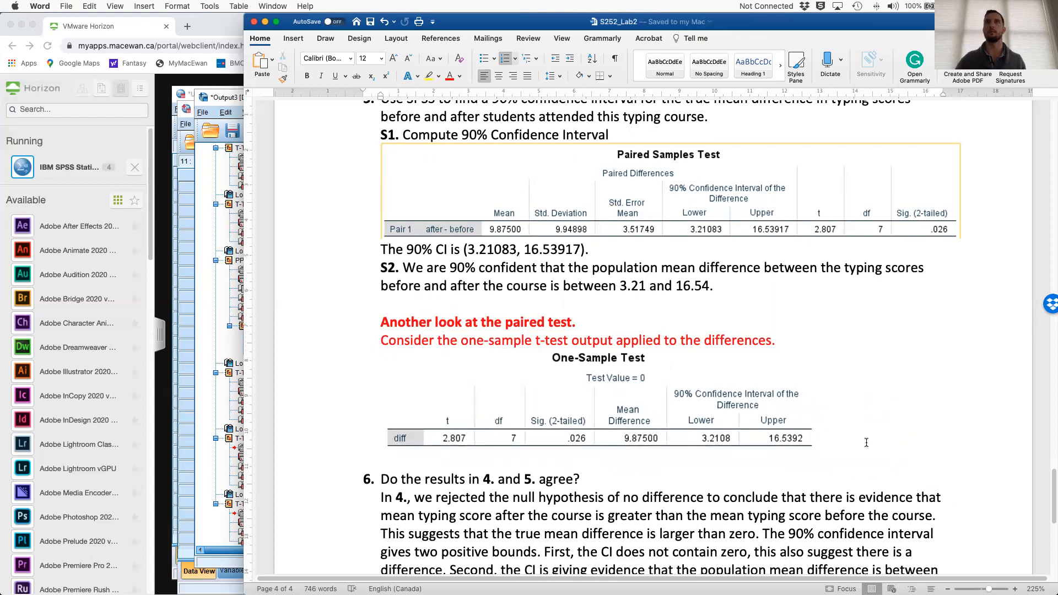
key(Return)
key(BackSpace)
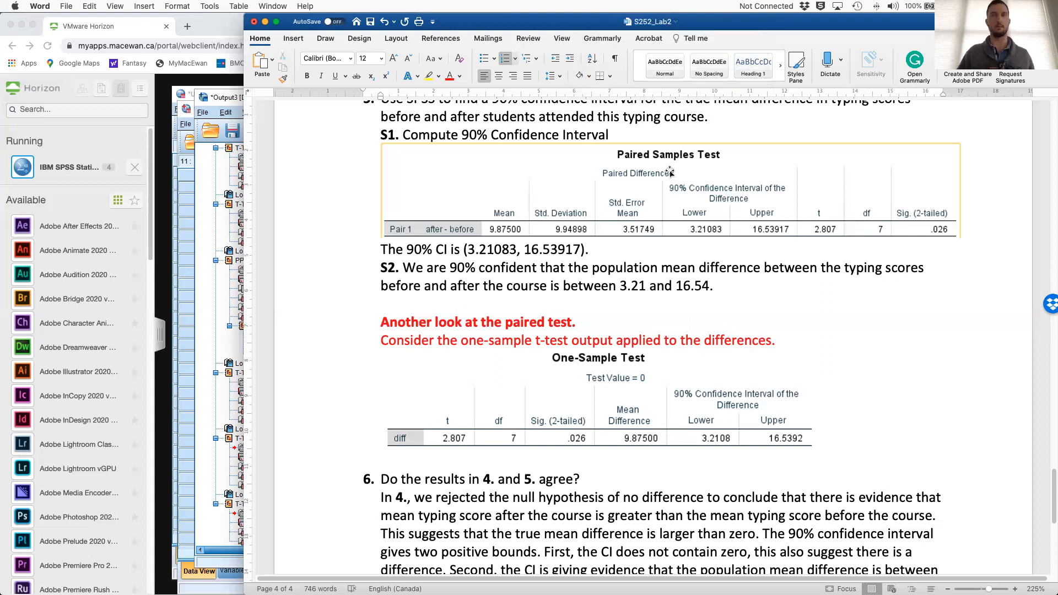
key(ctrl+Up)
key(ctrl+Up)
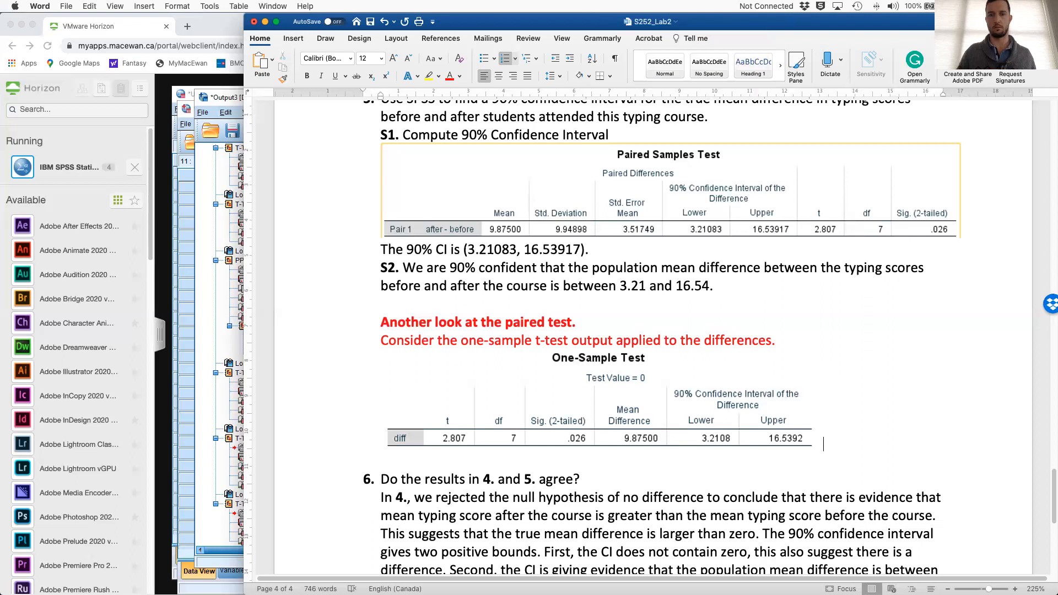